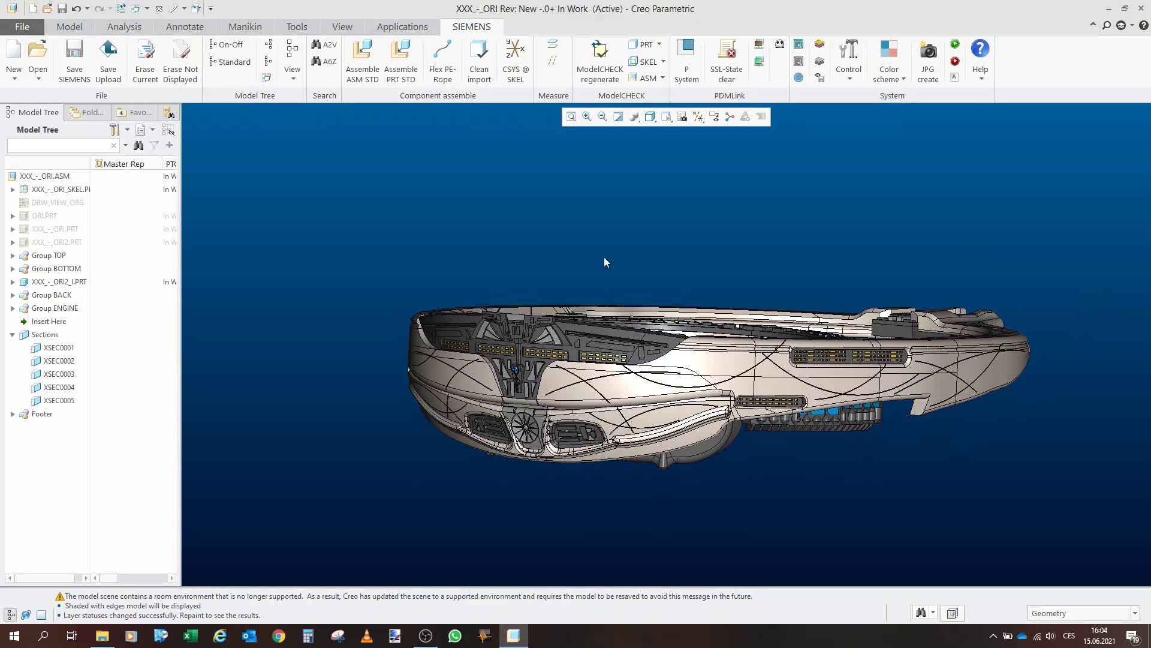
# Examine the complete ship assembly from the front, the top and both sides.
pyautogui.moveTo(612, 317); pyautogui.dragTo(763, 449)
pyautogui.moveTo(746, 351); pyautogui.dragTo(791, 347)
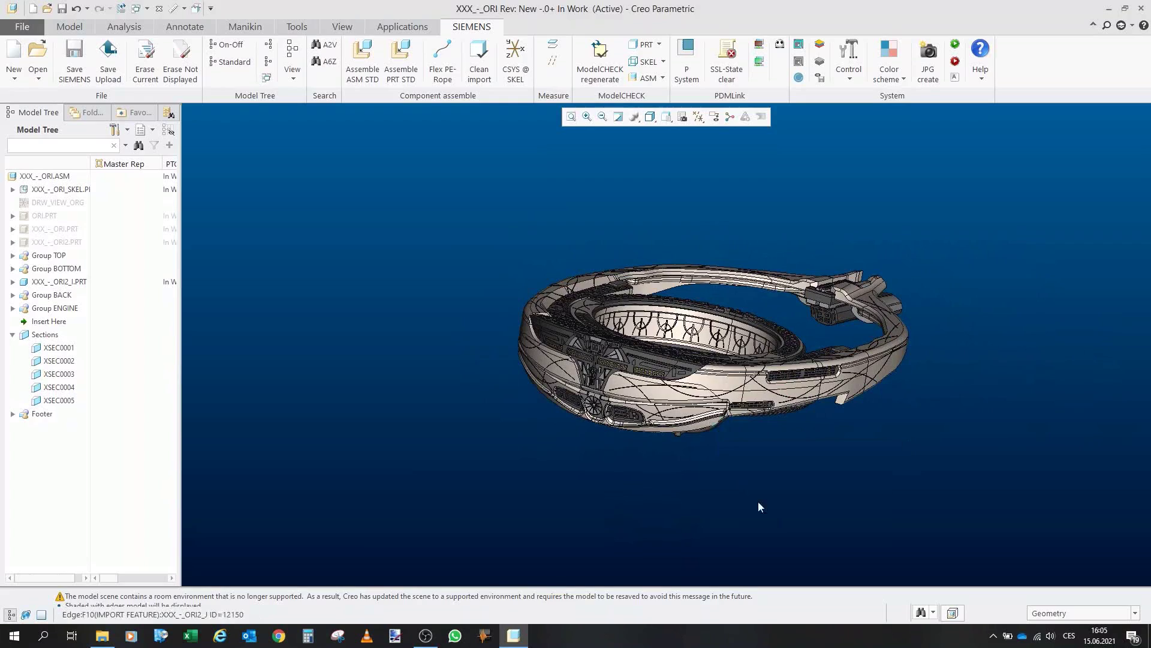
pyautogui.scroll(3, 724, 340)
pyautogui.moveTo(723, 339); pyautogui.dragTo(681, 343)
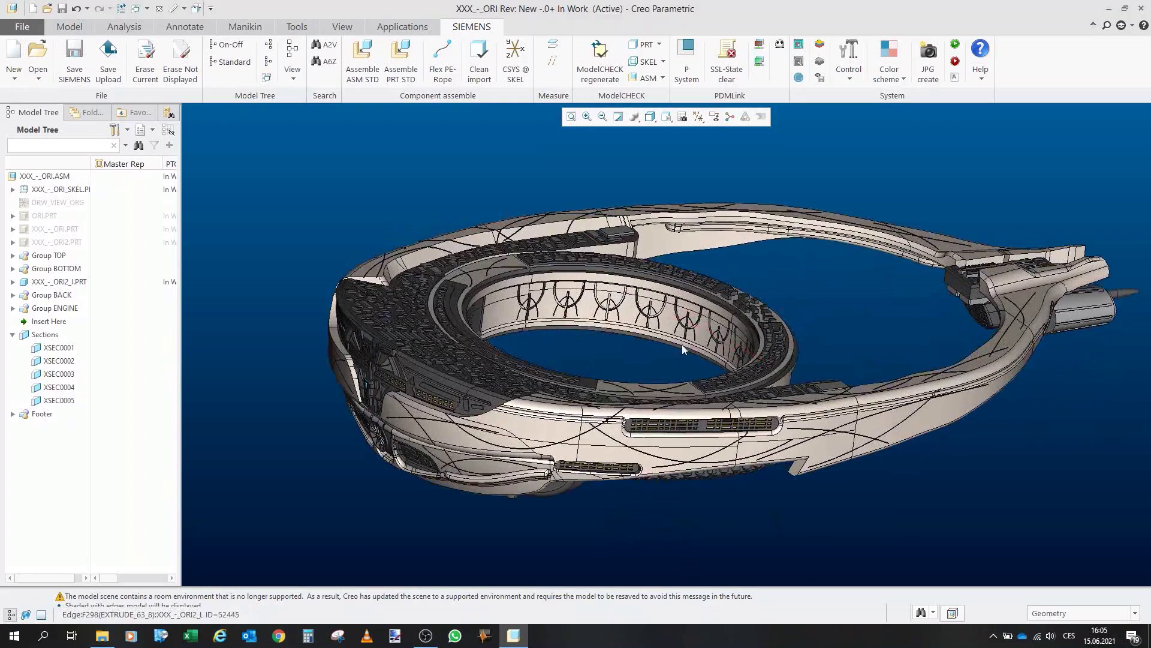
pyautogui.scroll(-3, 668, 354)
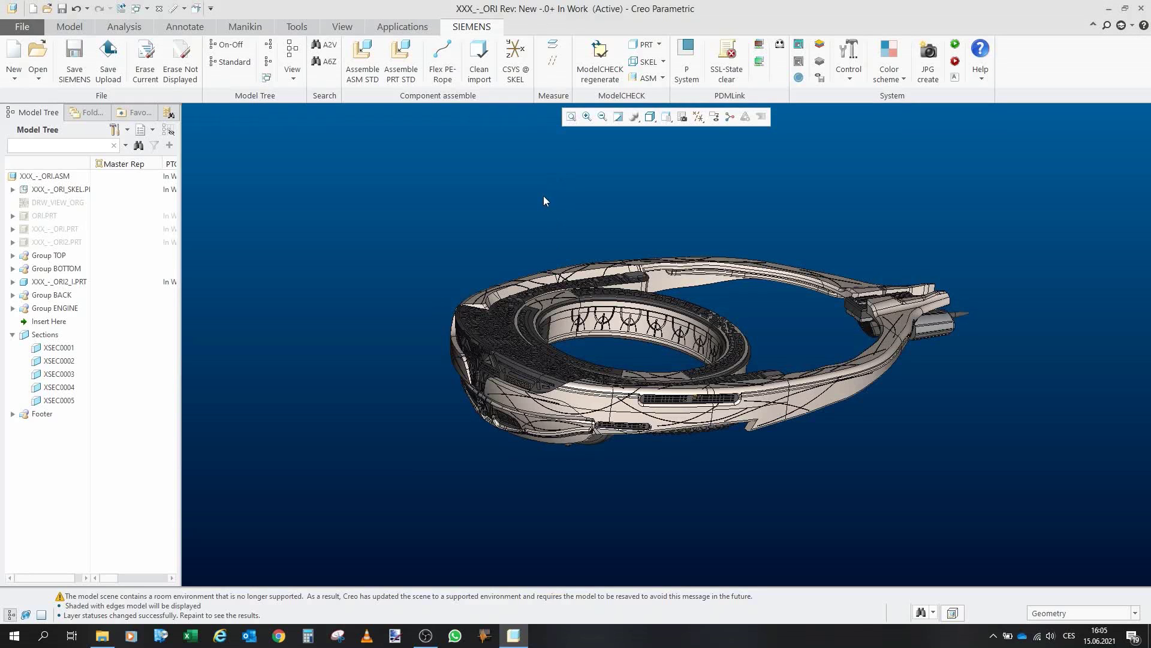
pyautogui.moveTo(547, 196)
pyautogui.mouseDown()
pyautogui.moveTo(608, 348)
pyautogui.moveTo(651, 361)
pyautogui.moveTo(612, 351)
pyautogui.moveTo(622, 364)
pyautogui.mouseUp()
pyautogui.moveTo(506, 337)
pyautogui.mouseDown()
pyautogui.moveTo(438, 357)
pyautogui.moveTo(519, 335)
pyautogui.mouseUp()
pyautogui.moveTo(743, 191); pyautogui.dragTo(680, 277)
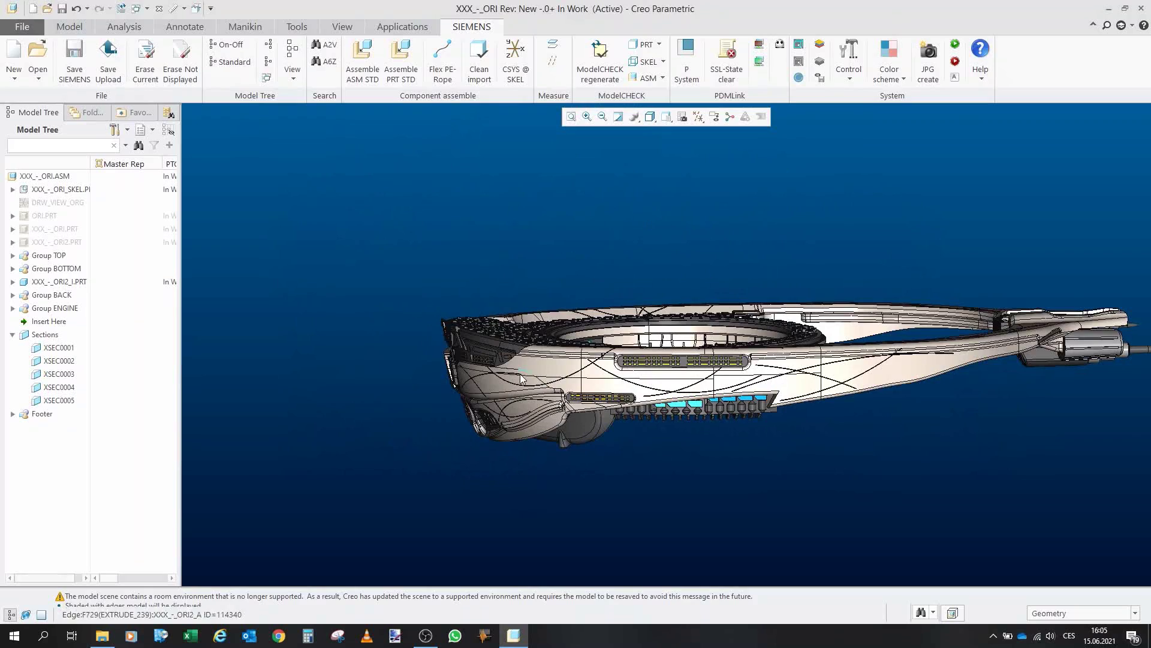
pyautogui.scroll(1, 623, 362)
pyautogui.scroll(-2, 642, 363)
pyautogui.moveTo(642, 363)
pyautogui.mouseDown()
pyautogui.moveTo(603, 380)
pyautogui.moveTo(635, 396)
pyautogui.mouseUp()
pyautogui.scroll(2, 636, 396)
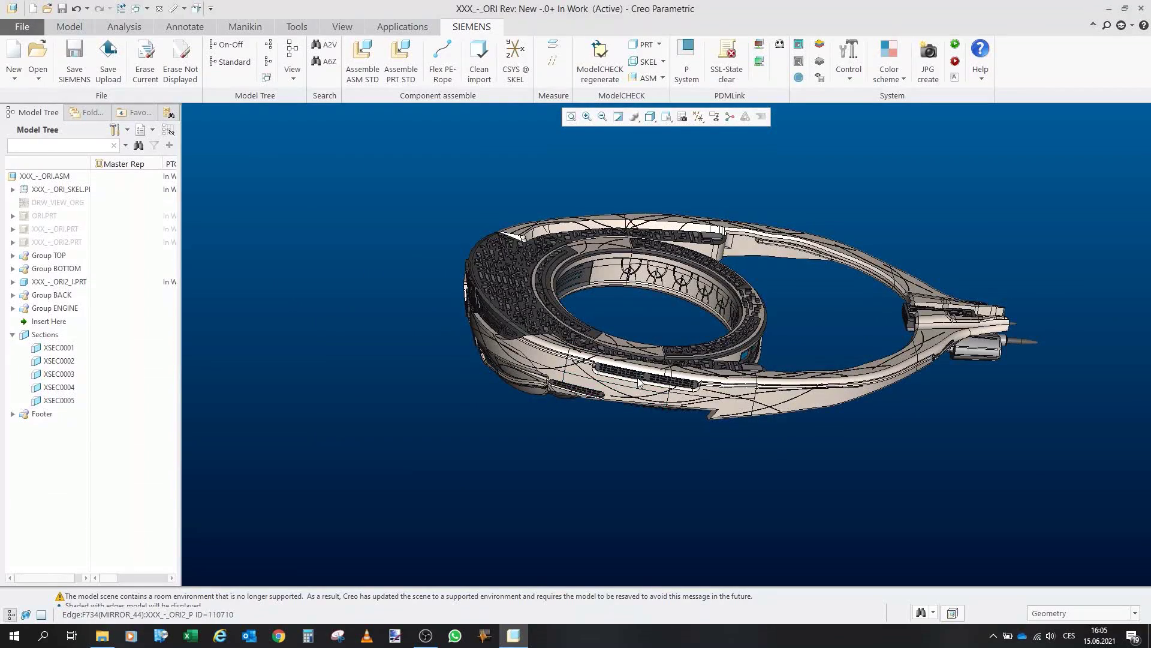
pyautogui.scroll(-2, 639, 384)
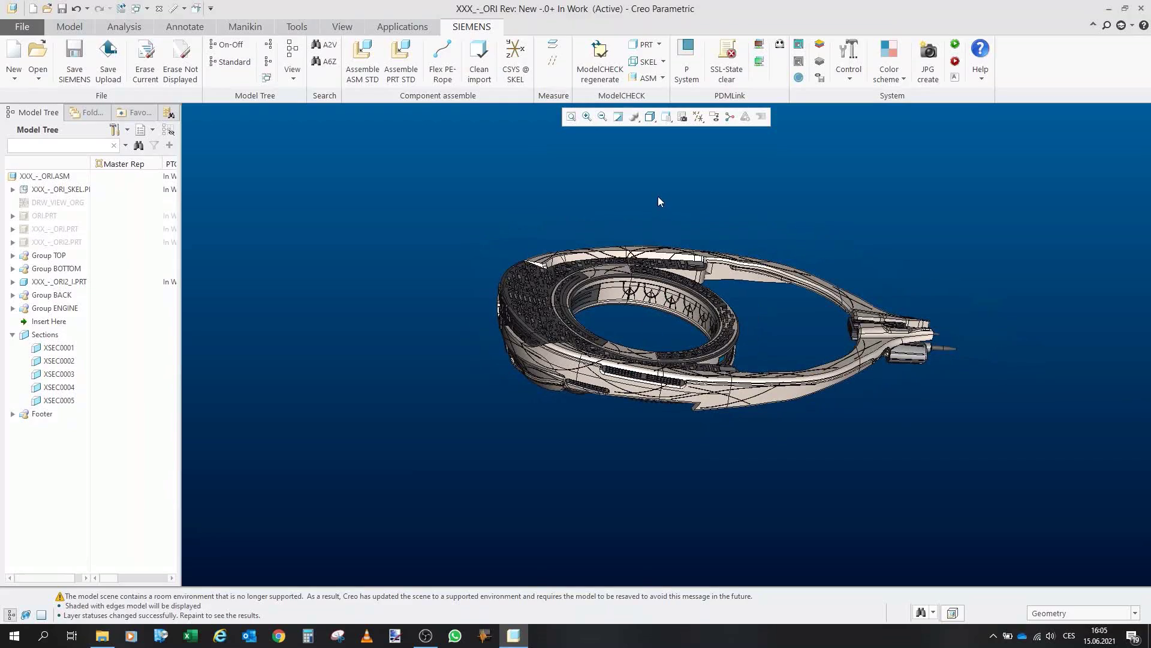
pyautogui.scroll(-4, 652, 240)
pyautogui.moveTo(658, 310)
pyautogui.mouseDown()
pyautogui.moveTo(687, 276)
pyautogui.moveTo(687, 300)
pyautogui.moveTo(603, 321)
pyautogui.moveTo(642, 512)
pyautogui.mouseUp()
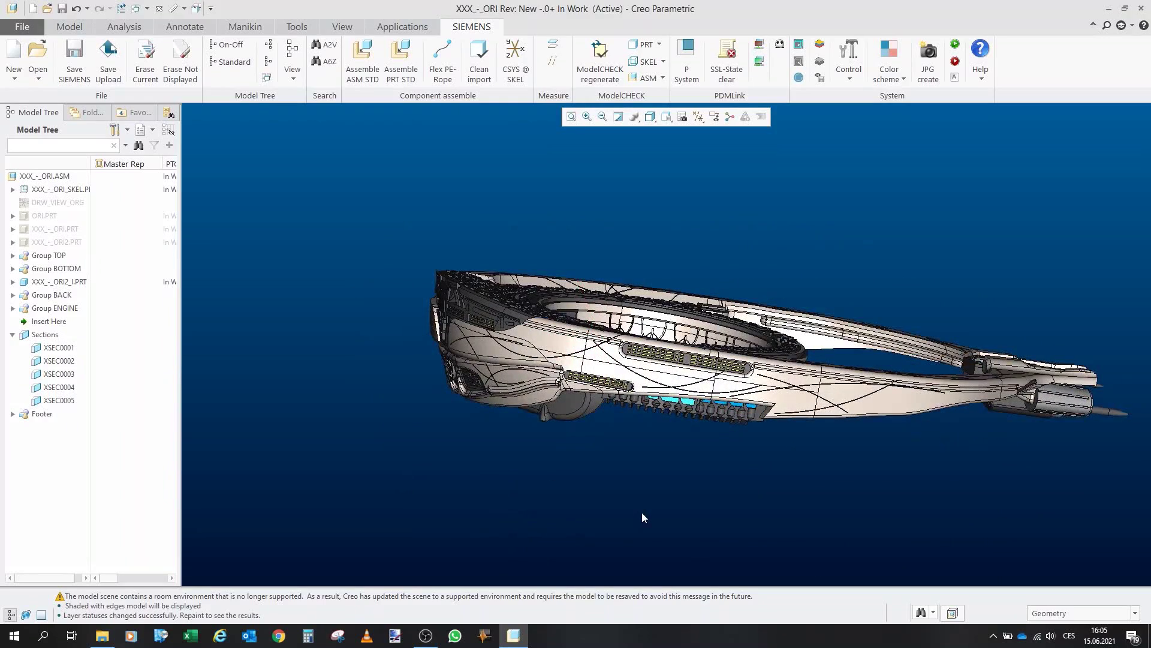
pyautogui.moveTo(626, 398)
pyautogui.mouseDown()
pyautogui.moveTo(469, 421)
pyautogui.moveTo(749, 398)
pyautogui.moveTo(389, 240)
pyautogui.mouseUp()
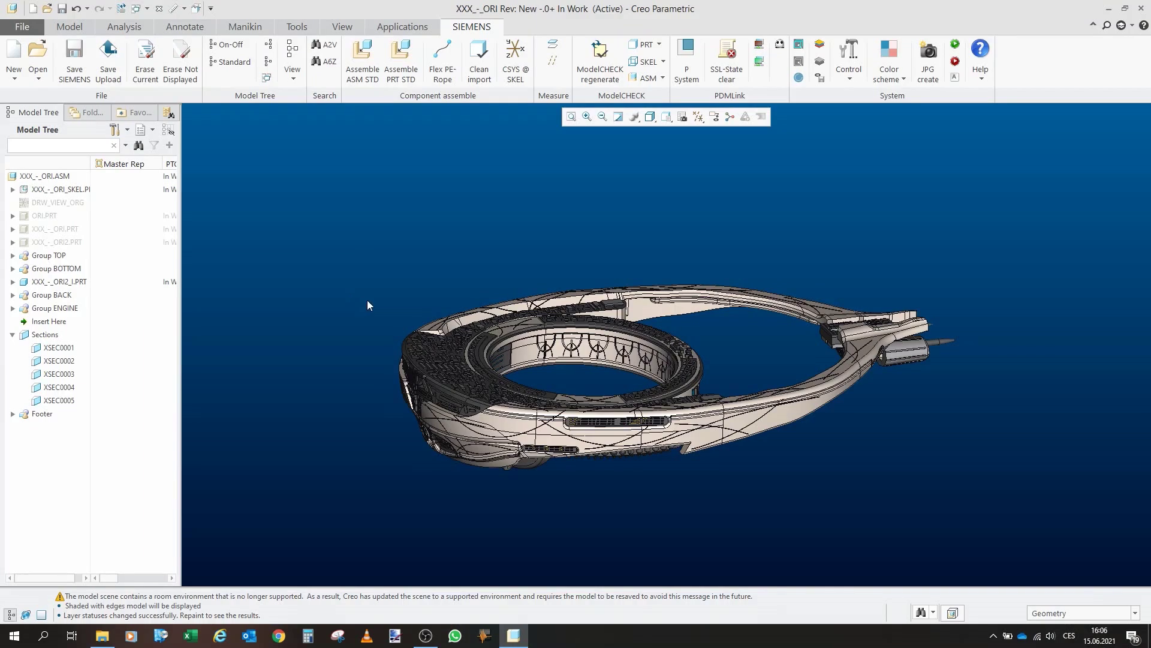
pyautogui.moveTo(568, 461)
pyautogui.mouseDown()
pyautogui.moveTo(549, 419)
pyautogui.moveTo(528, 436)
pyautogui.moveTo(712, 424)
pyautogui.moveTo(676, 432)
pyautogui.moveTo(562, 386)
pyautogui.moveTo(616, 366)
pyautogui.moveTo(579, 340)
pyautogui.moveTo(510, 409)
pyautogui.moveTo(572, 389)
pyautogui.moveTo(616, 346)
pyautogui.moveTo(593, 366)
pyautogui.moveTo(588, 342)
pyautogui.moveTo(629, 342)
pyautogui.moveTo(602, 336)
pyautogui.moveTo(618, 350)
pyautogui.mouseUp()
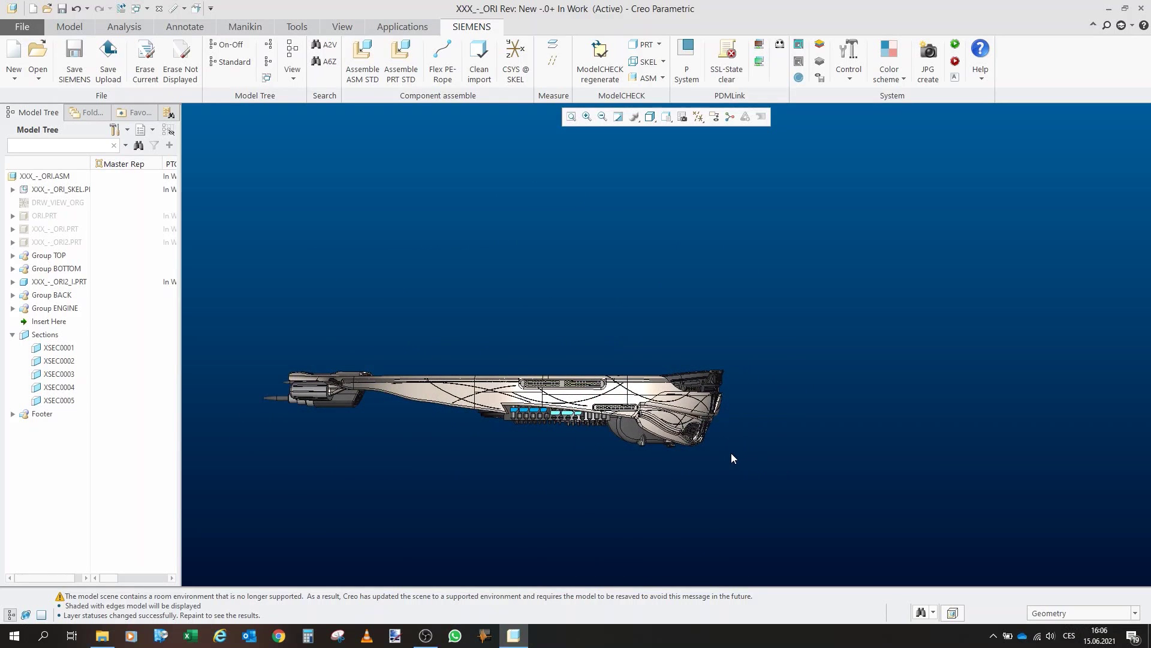
pyautogui.moveTo(566, 376); pyautogui.dragTo(769, 510)
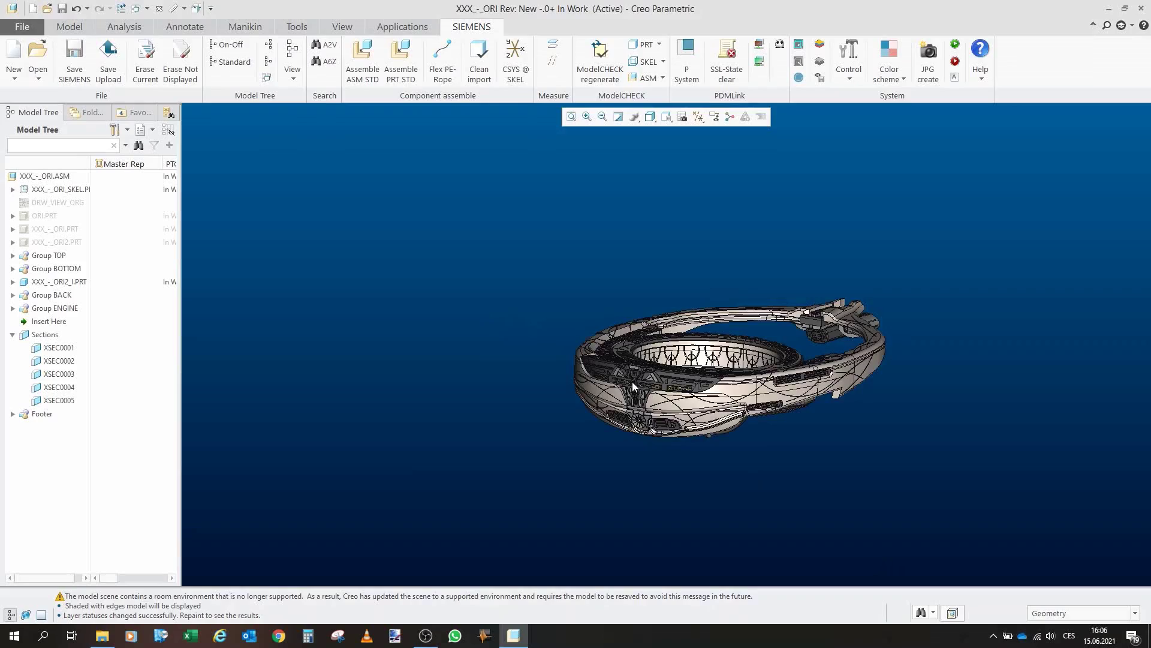
# Examine the underside of the ship, including the front hull details and the lower face of the ring.
pyautogui.moveTo(636, 387)
pyautogui.mouseDown()
pyautogui.moveTo(671, 368)
pyautogui.moveTo(718, 388)
pyautogui.moveTo(598, 378)
pyautogui.moveTo(590, 349)
pyautogui.mouseUp()
pyautogui.scroll(-3, 695, 374)
pyautogui.scroll(1, 713, 389)
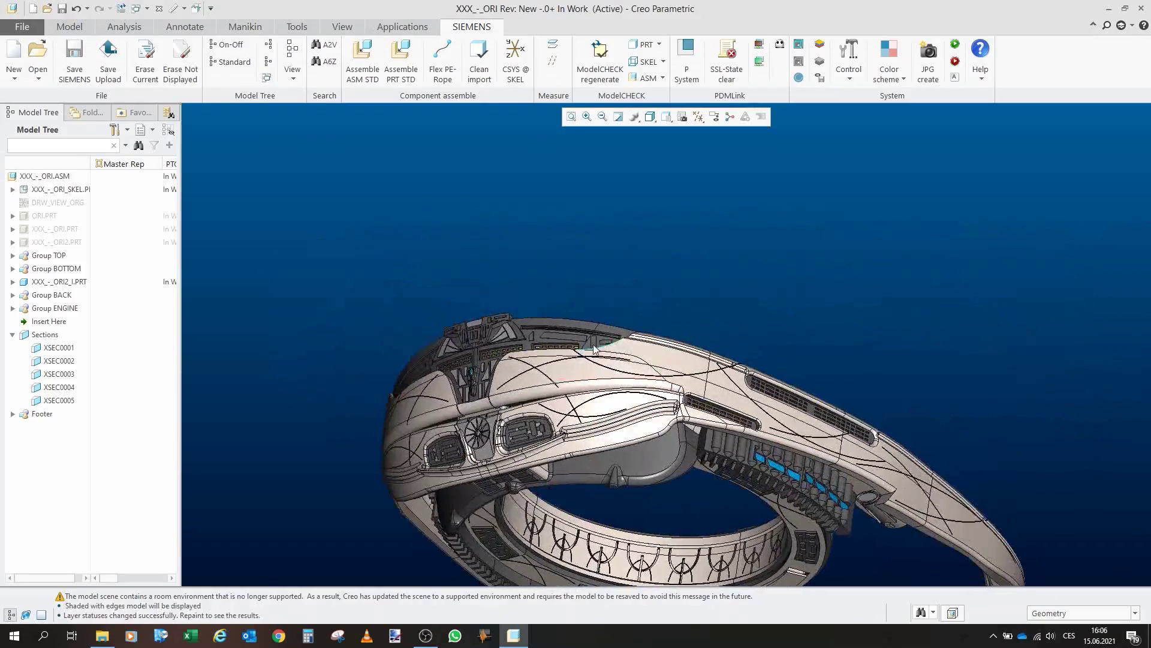
pyautogui.moveTo(579, 390); pyautogui.dragTo(566, 333)
pyautogui.scroll(-2, 566, 344)
pyautogui.scroll(2, 511, 395)
pyautogui.scroll(3, 511, 394)
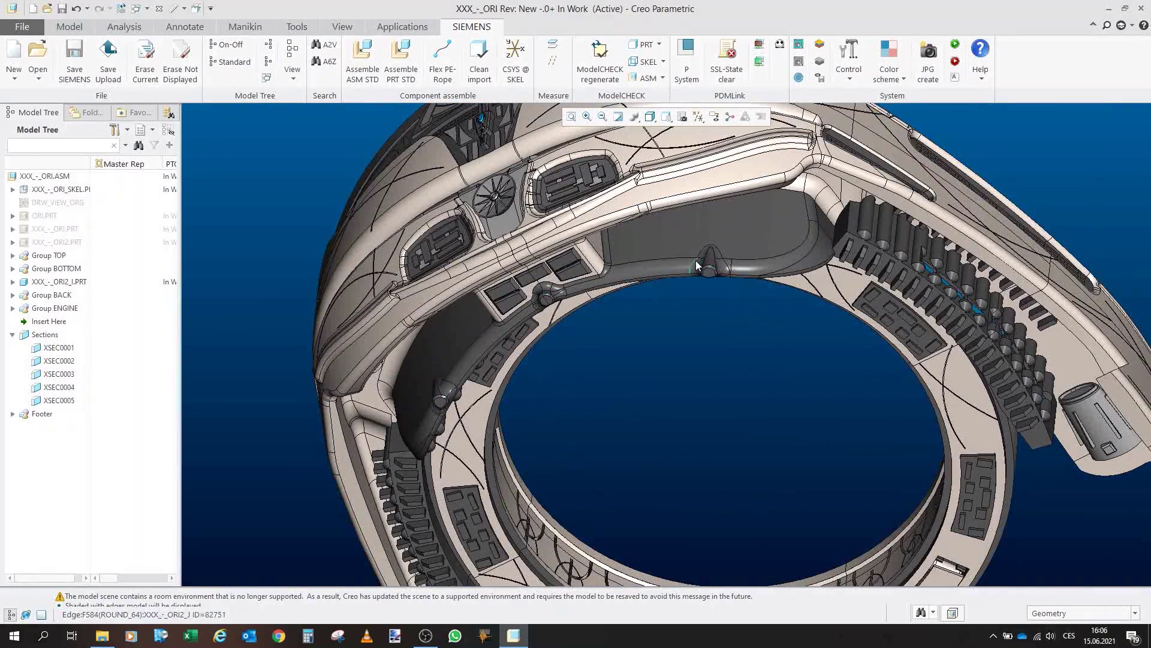
pyautogui.moveTo(687, 272); pyautogui.dragTo(676, 294)
pyautogui.scroll(3, 558, 233)
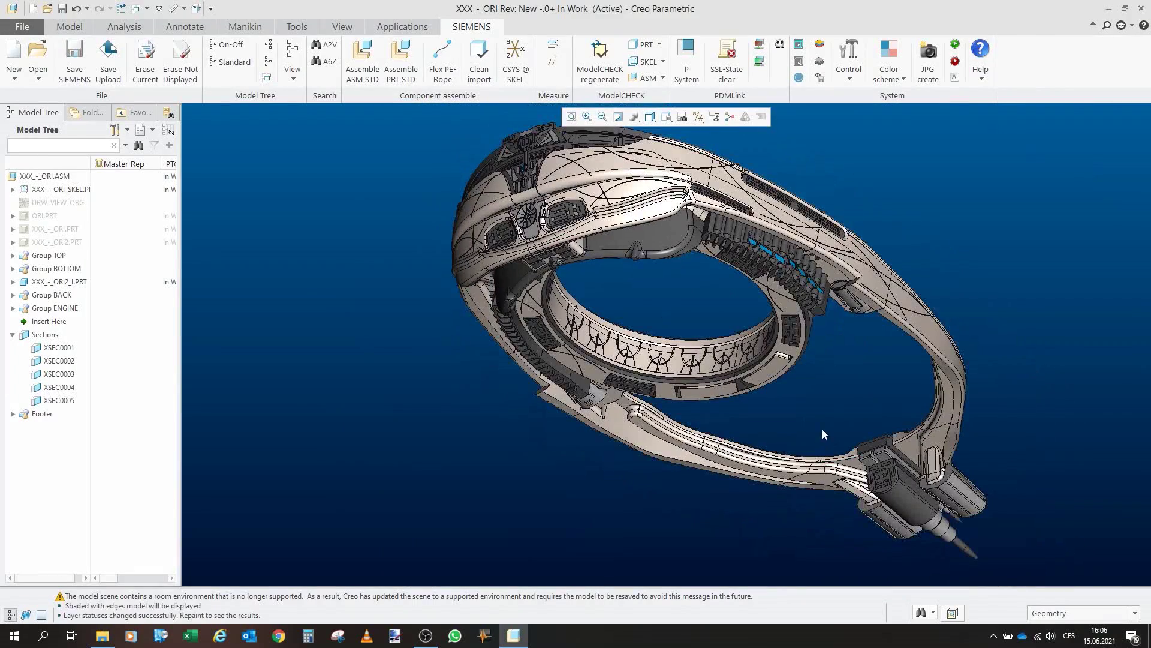
# Swing the landing legs out from the underside of the ring with Drag Components.
pyautogui.click(73, 27)
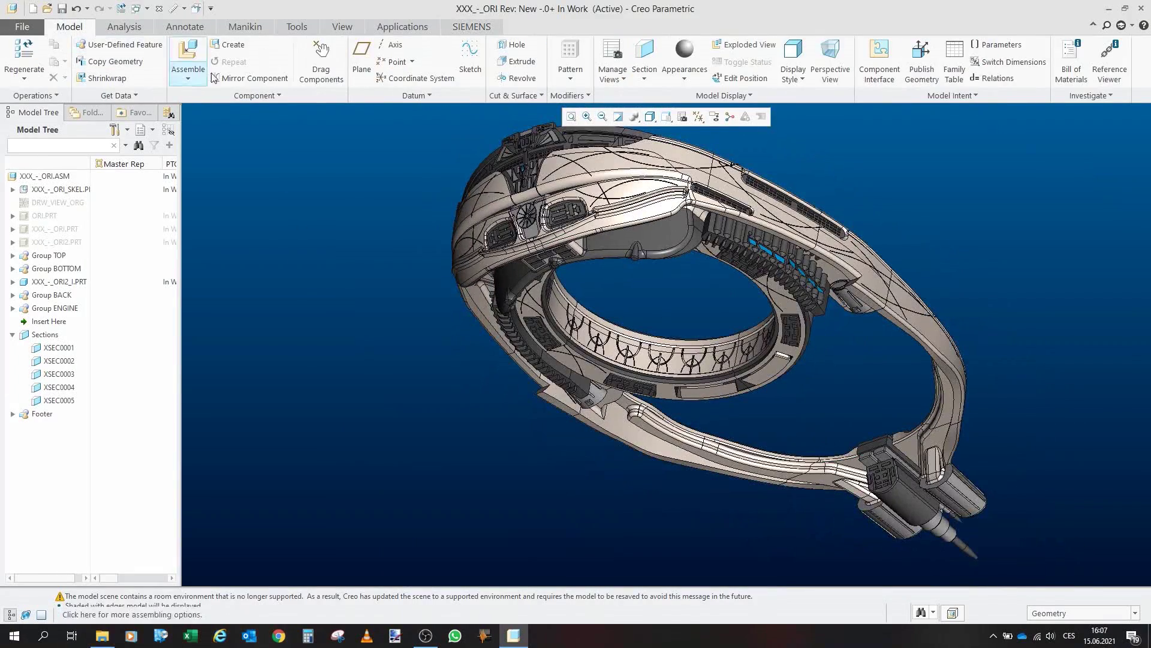
pyautogui.click(322, 60)
pyautogui.scroll(3, 761, 396)
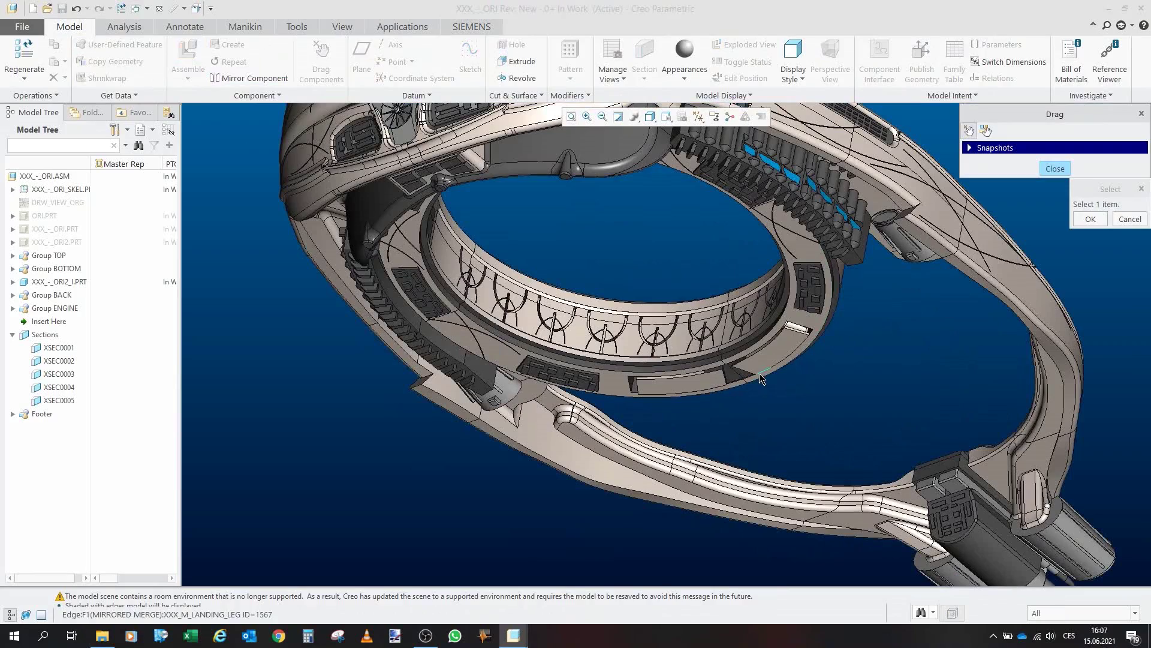
pyautogui.click(757, 370)
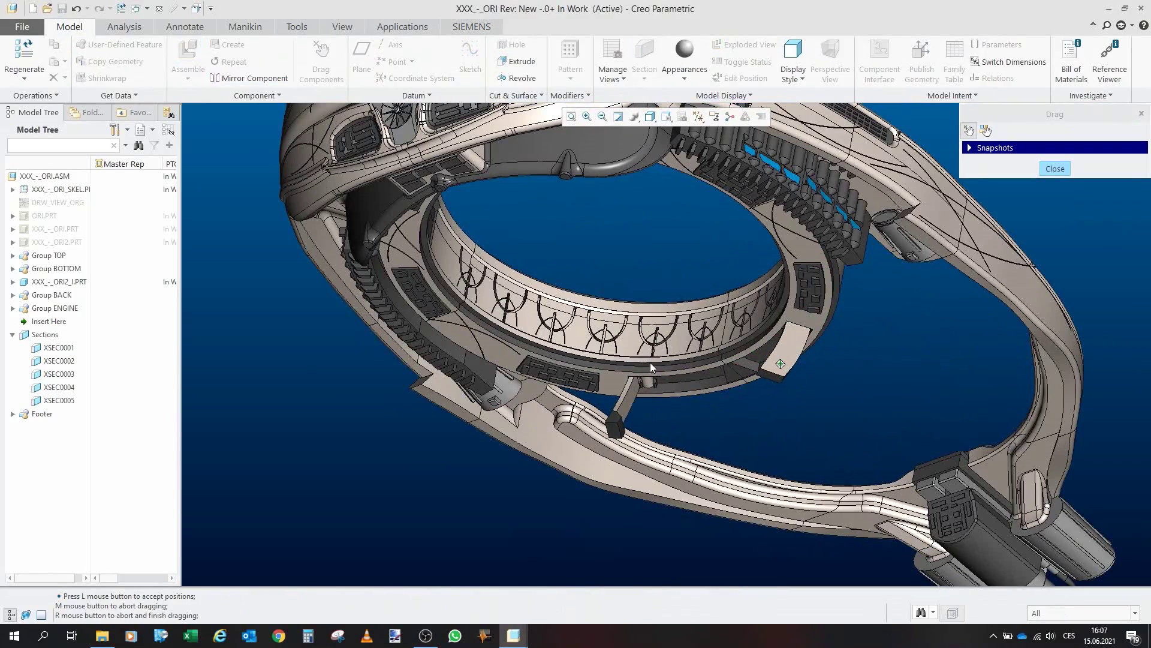
pyautogui.moveTo(651, 360)
pyautogui.mouseDown()
pyautogui.moveTo(627, 342)
pyautogui.moveTo(640, 326)
pyautogui.moveTo(662, 420)
pyautogui.moveTo(643, 428)
pyautogui.moveTo(745, 427)
pyautogui.moveTo(711, 433)
pyautogui.mouseUp()
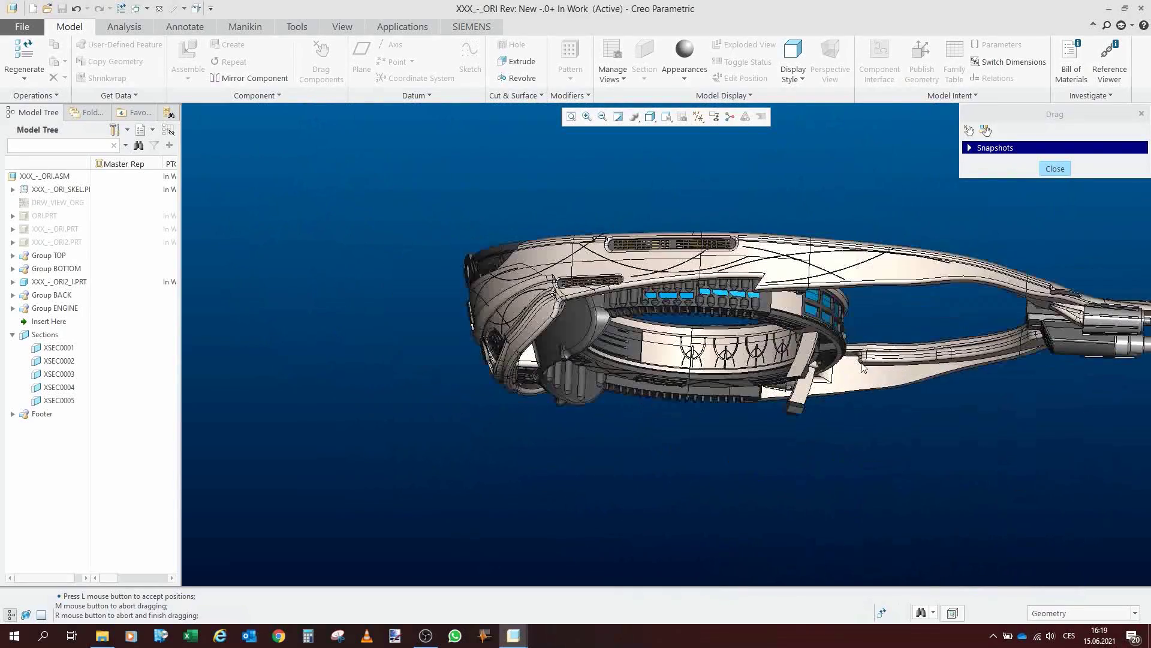
# Inspect the extended landing legs and one leg's hinge in the ring recess, and end the component dragging.
pyautogui.scroll(-2, 897, 356)
pyautogui.moveTo(843, 353); pyautogui.dragTo(845, 295)
pyautogui.scroll(2, 857, 328)
pyautogui.scroll(-5, 720, 354)
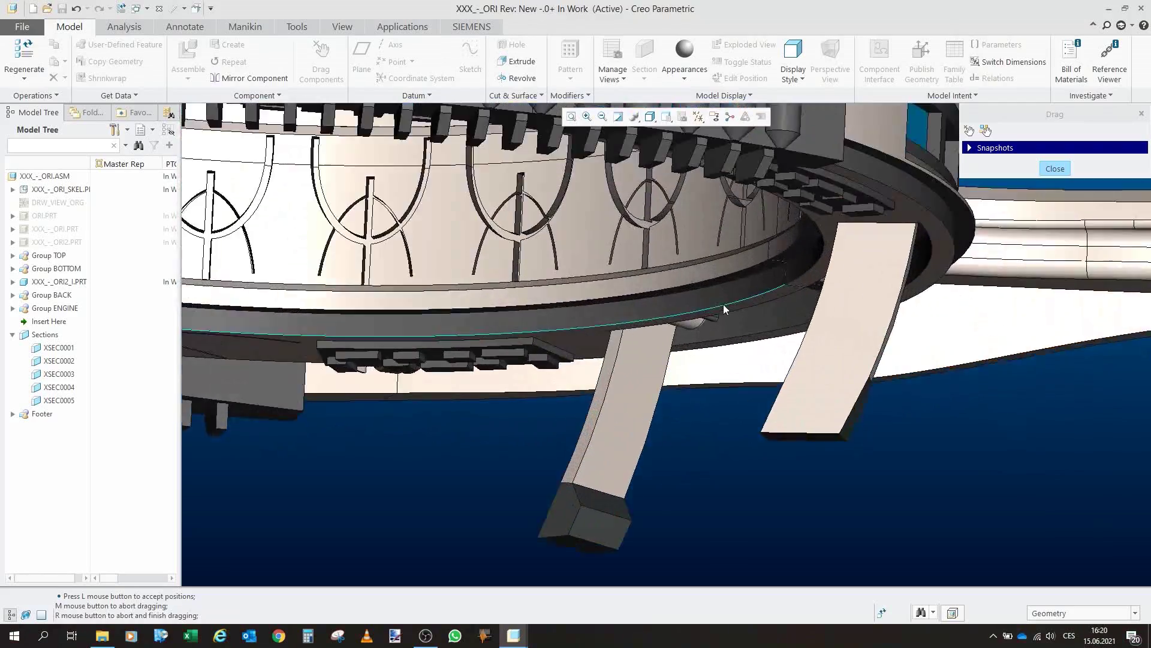
pyautogui.moveTo(723, 305); pyautogui.dragTo(701, 240)
pyautogui.moveTo(682, 331); pyautogui.dragTo(641, 293)
pyautogui.scroll(-10, 641, 294)
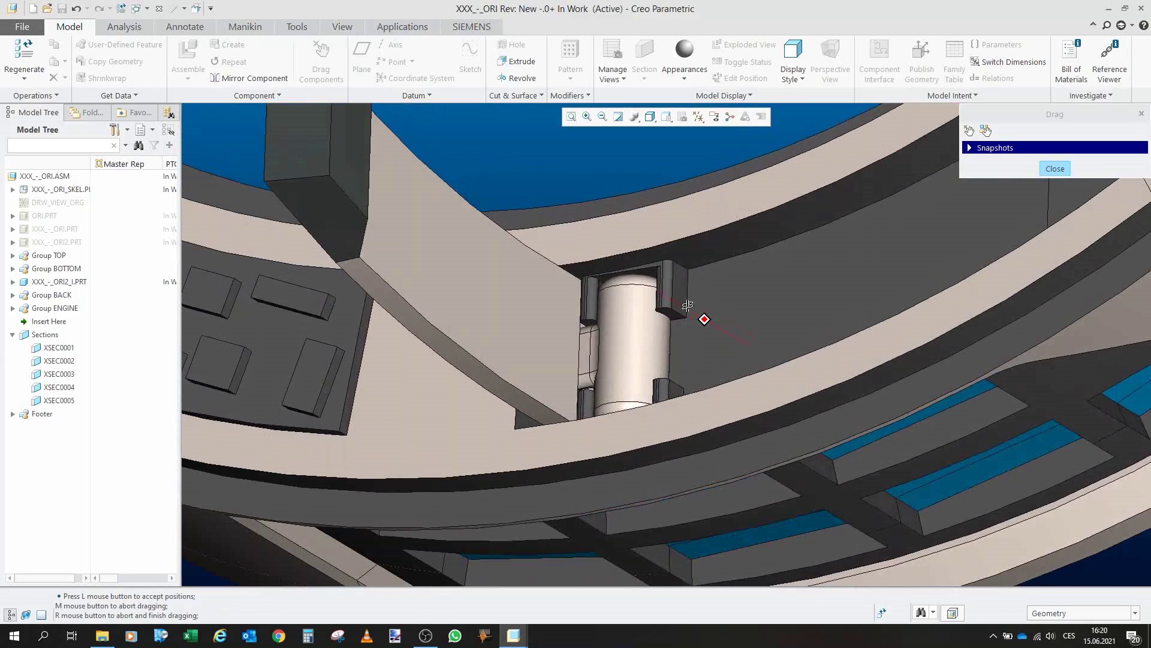
pyautogui.click(688, 305)
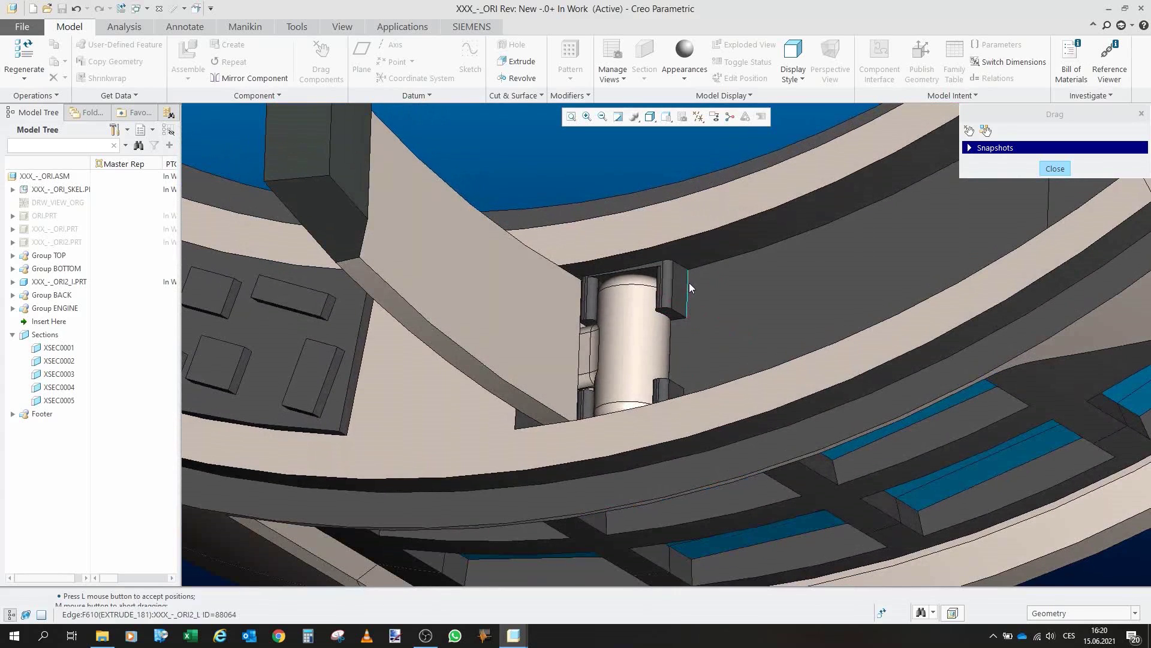
pyautogui.moveTo(653, 318); pyautogui.dragTo(613, 347)
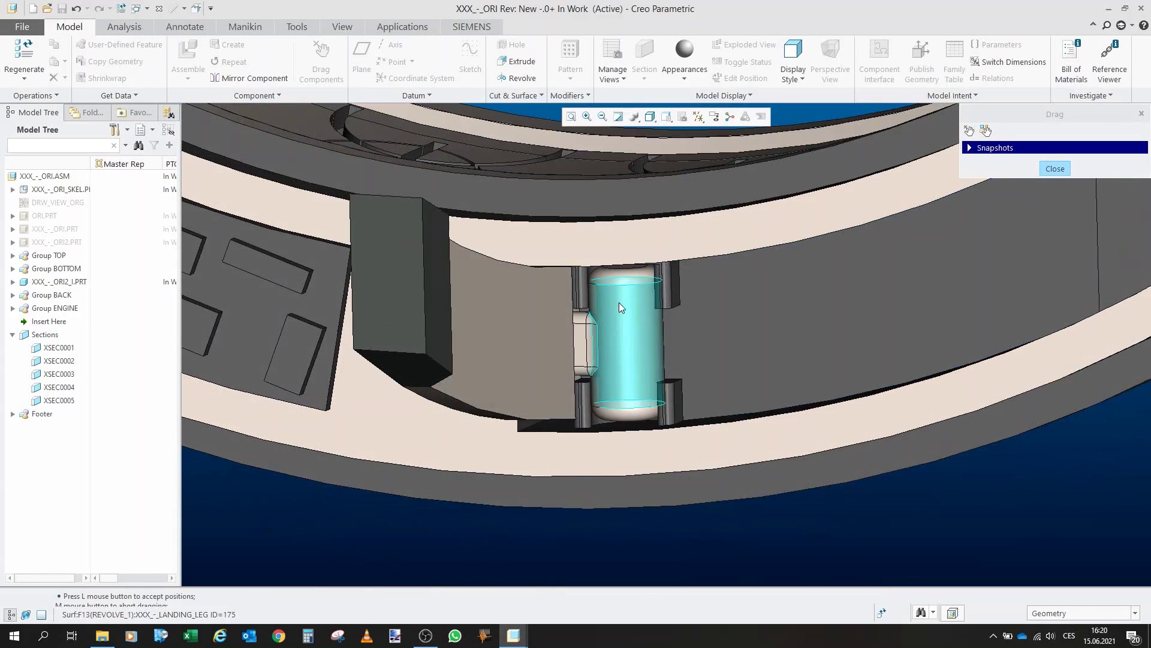
pyautogui.middleClick(635, 303)
# Examine how the landing leg's hinge cylinder sits between its brackets, from close up and from farther away.
pyautogui.scroll(-4, 634, 303)
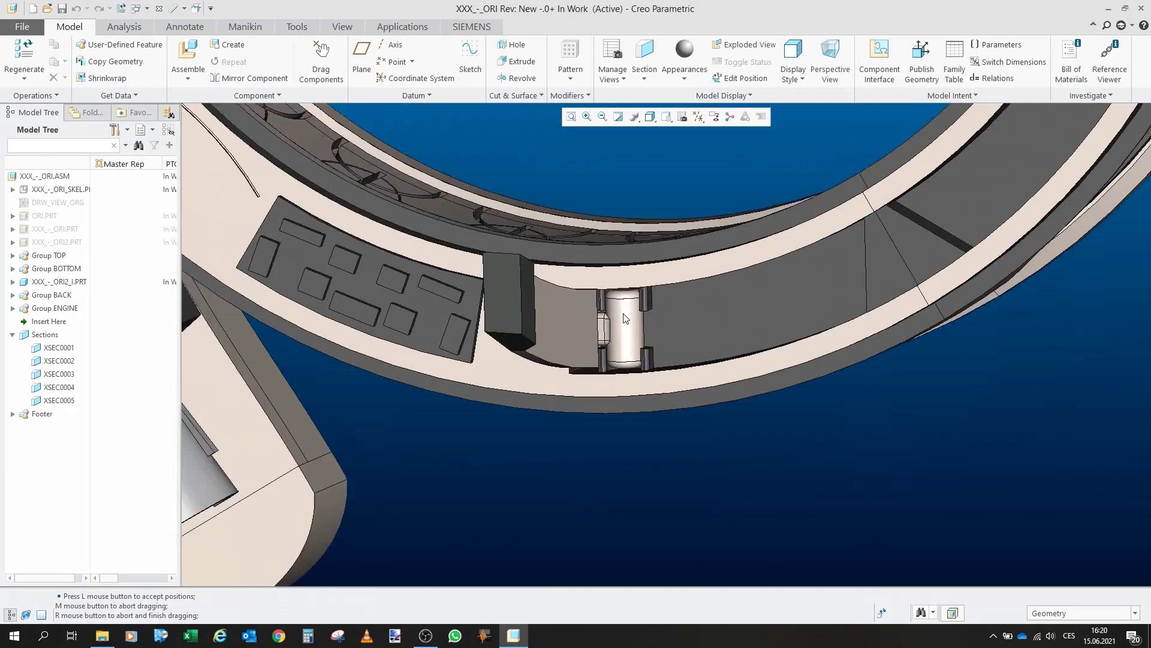
pyautogui.scroll(3, 620, 318)
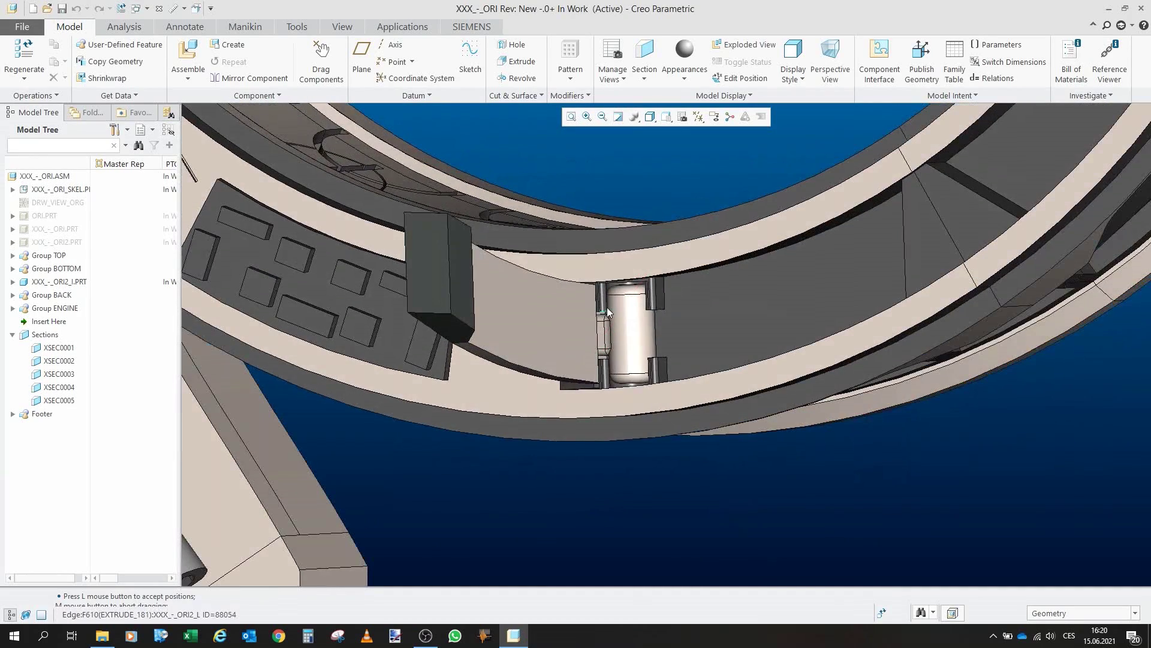
pyautogui.moveTo(635, 344)
pyautogui.mouseDown()
pyautogui.moveTo(653, 330)
pyautogui.moveTo(607, 319)
pyautogui.moveTo(630, 294)
pyautogui.moveTo(588, 341)
pyautogui.moveTo(635, 333)
pyautogui.mouseUp()
pyautogui.scroll(2, 604, 318)
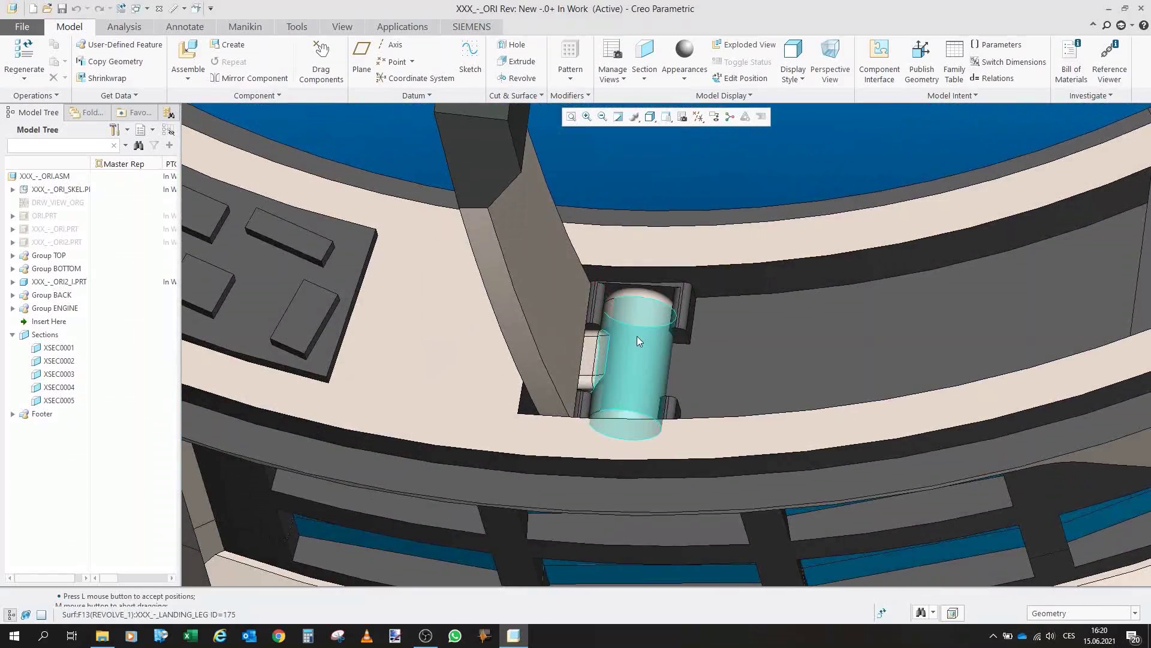
pyautogui.scroll(-2, 635, 335)
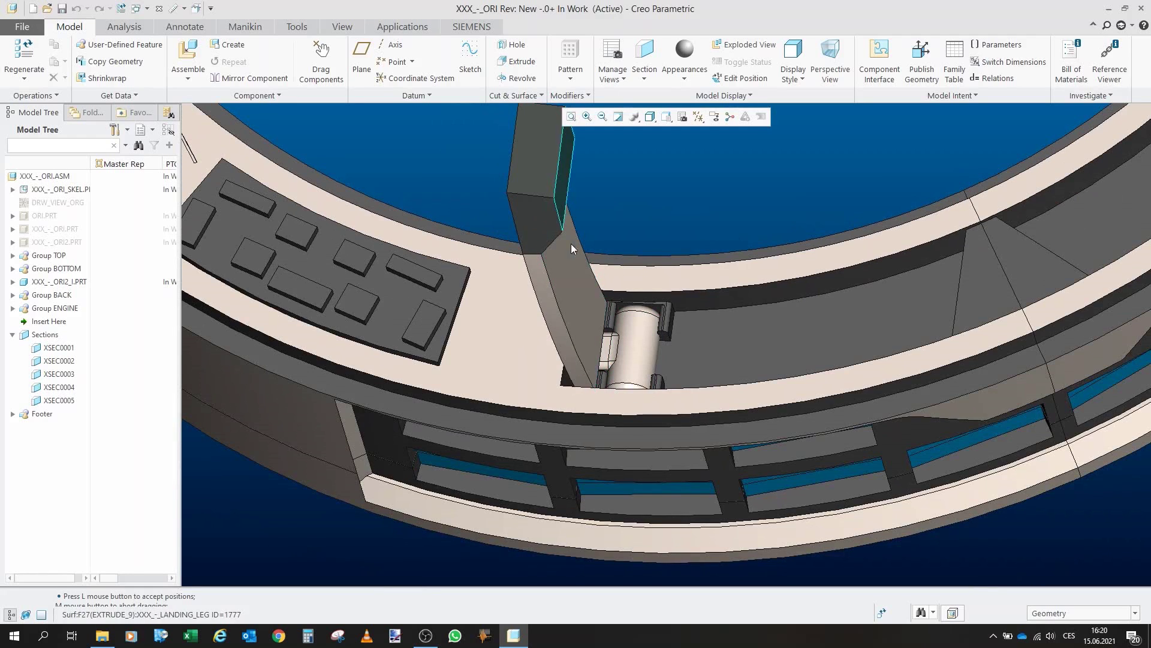
pyautogui.scroll(-2, 670, 387)
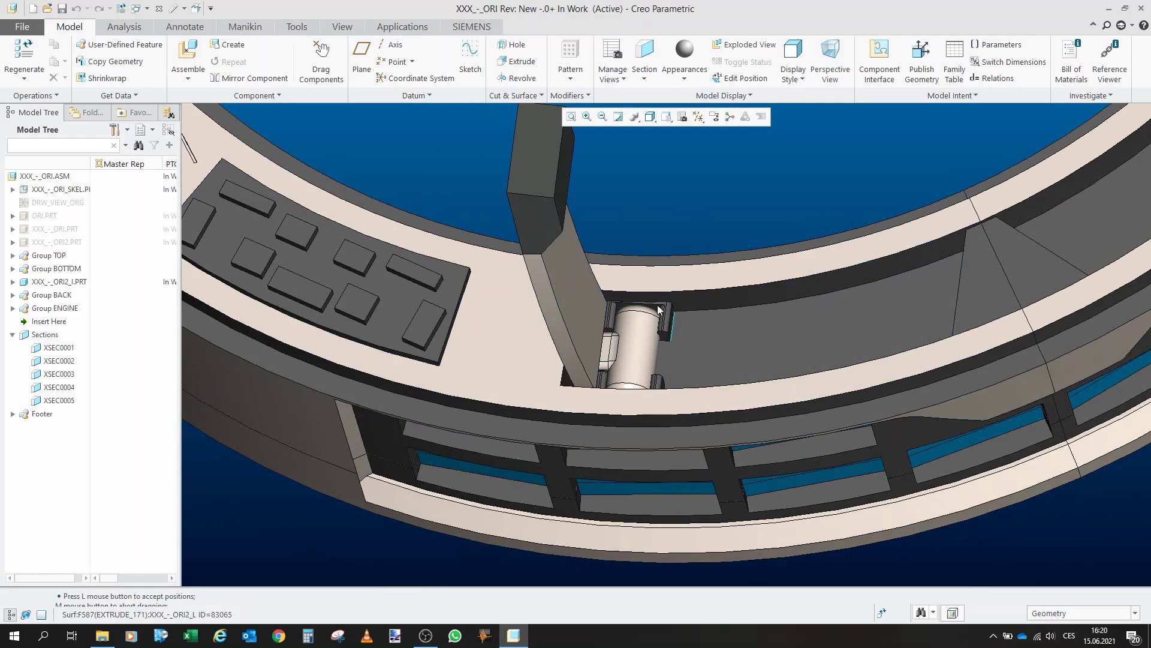
pyautogui.scroll(-2, 632, 380)
pyautogui.scroll(-3, 633, 381)
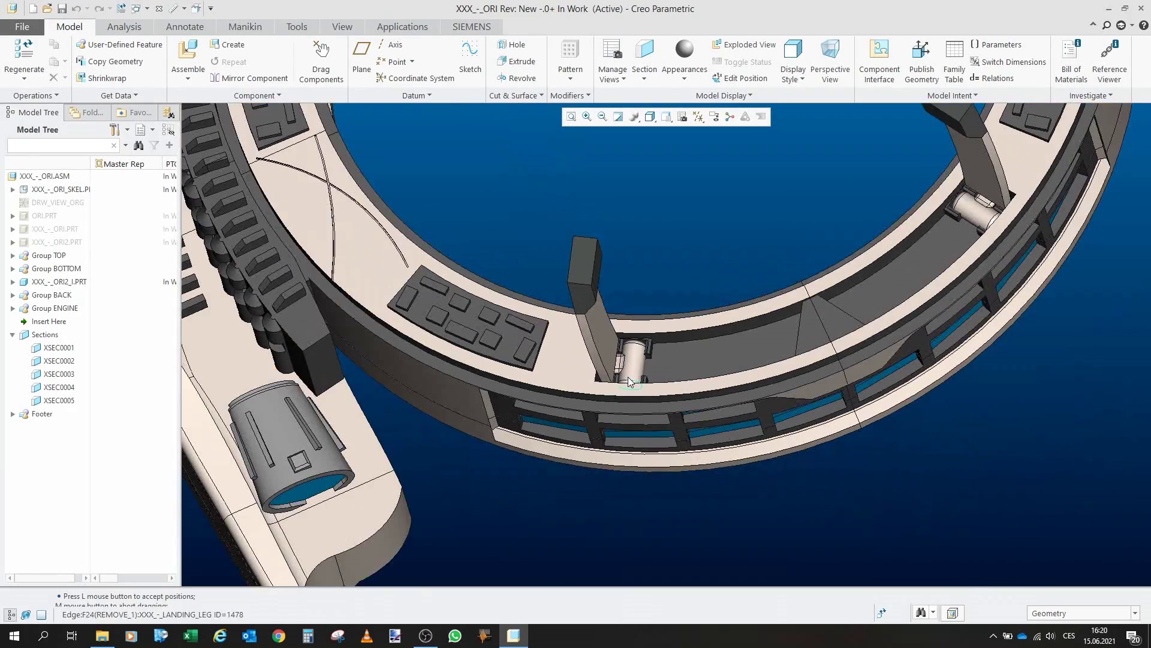
pyautogui.scroll(-2, 639, 350)
# Fold the extended landing legs back into the underside of the ring with Drag Components.
pyautogui.moveTo(639, 348); pyautogui.dragTo(616, 462)
pyautogui.scroll(3, 583, 331)
pyautogui.moveTo(582, 328); pyautogui.dragTo(605, 318)
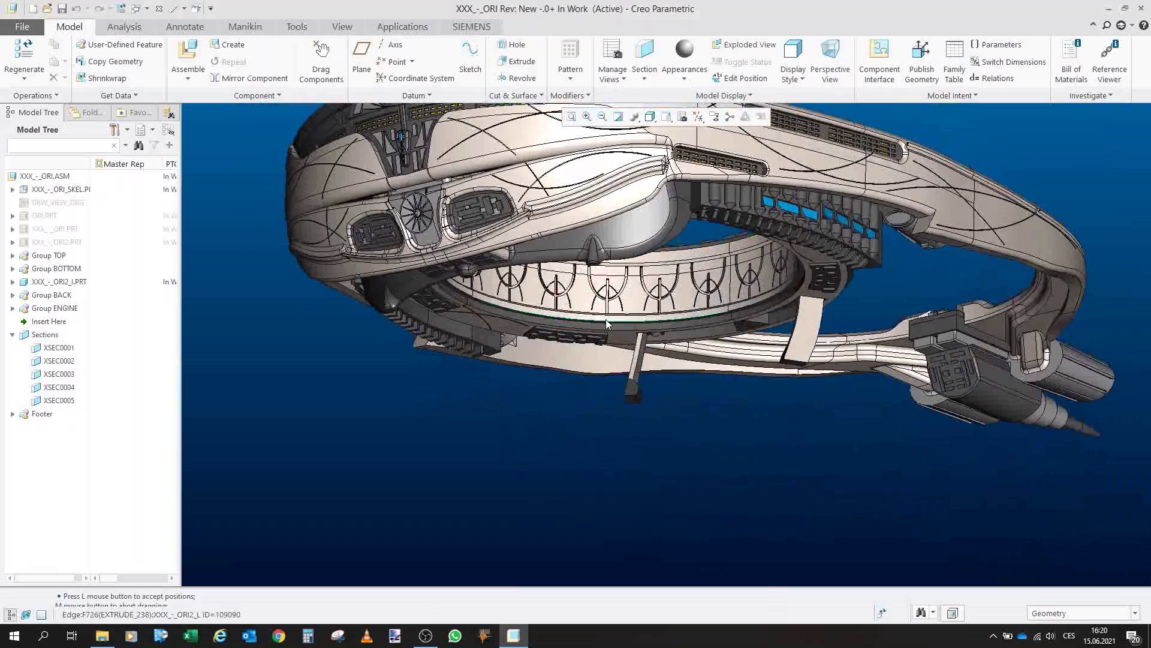
pyautogui.moveTo(697, 460); pyautogui.dragTo(678, 472)
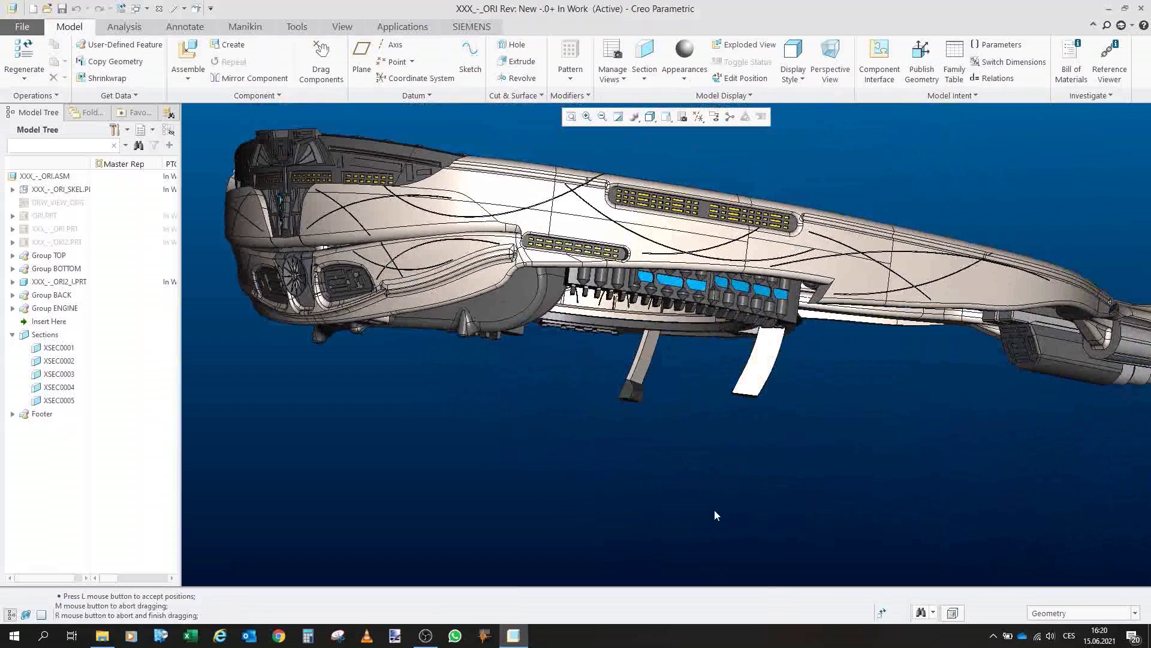
pyautogui.click(310, 46)
pyautogui.click(746, 391)
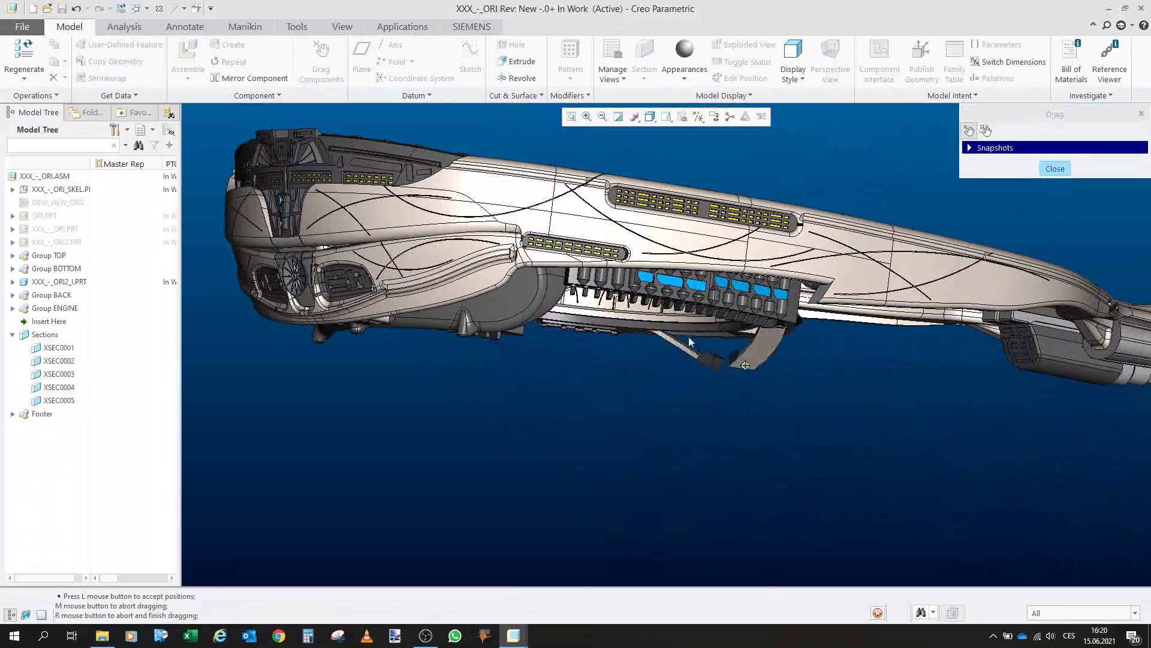
pyautogui.click(685, 302)
pyautogui.click(748, 335)
pyautogui.click(747, 414)
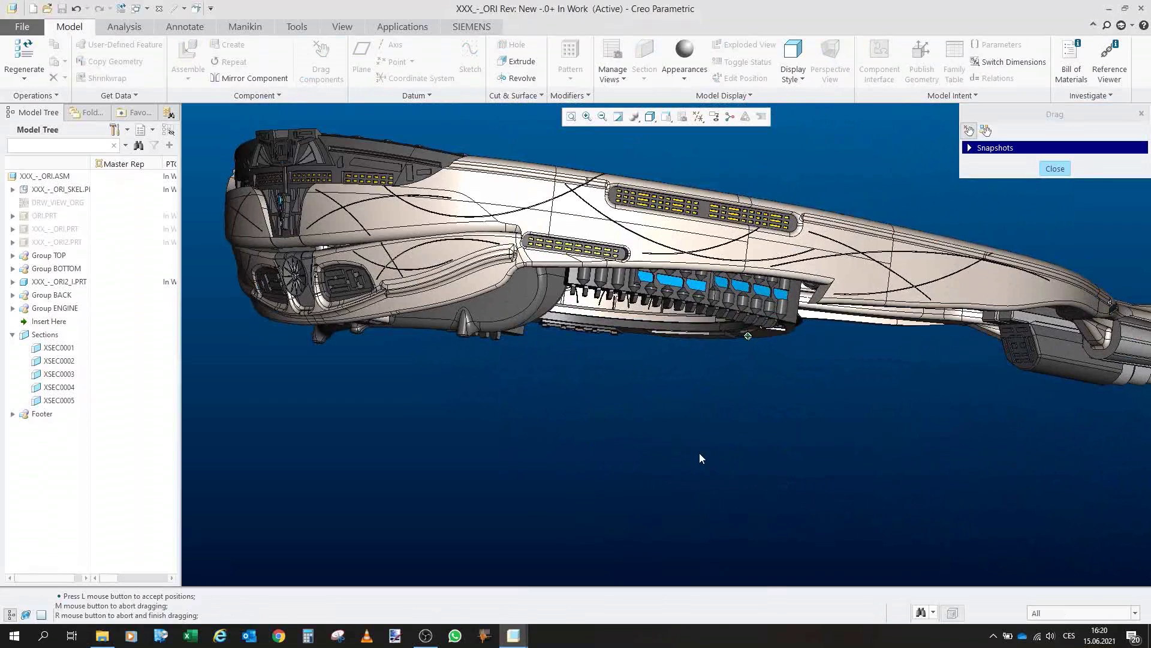
pyautogui.middleClick(698, 452)
# Examine the emblem with blue gems on the ship's front and the panels around it.
pyautogui.scroll(3, 653, 419)
pyautogui.scroll(-2, 603, 402)
pyautogui.moveTo(604, 401); pyautogui.dragTo(653, 431)
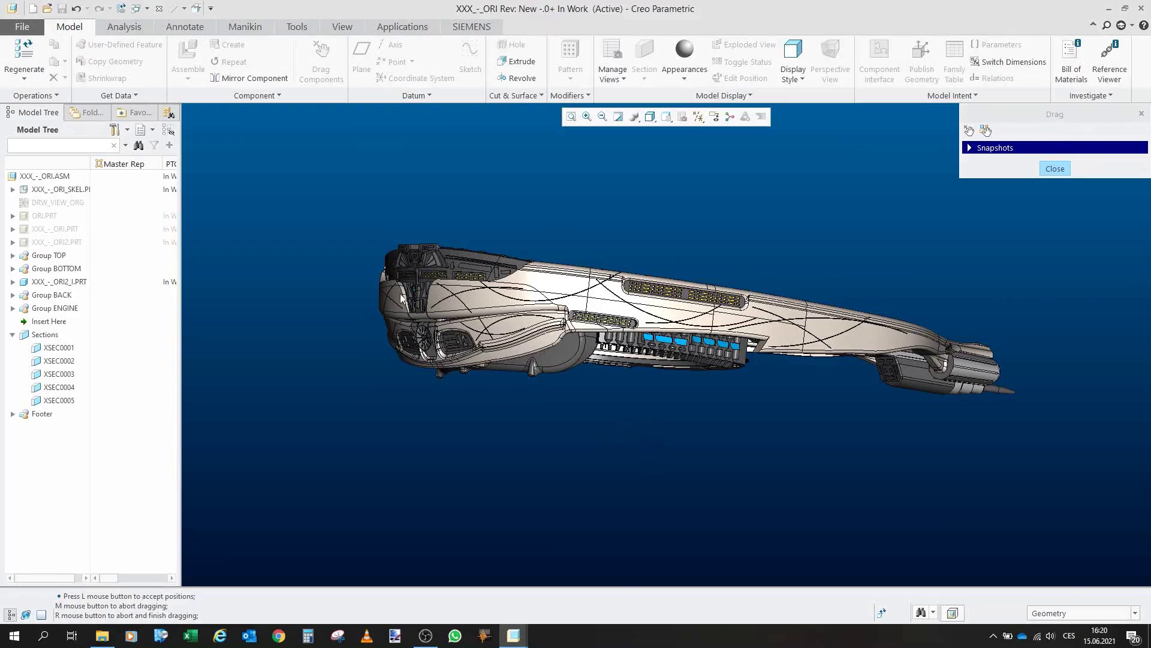
pyautogui.scroll(10, 402, 296)
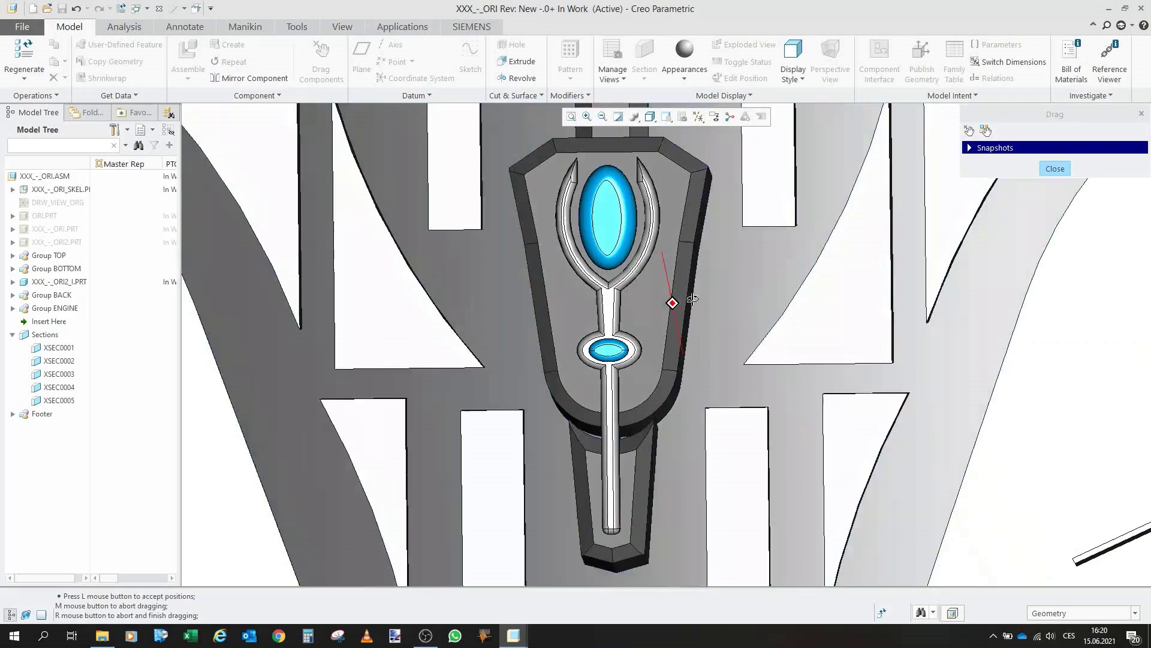
pyautogui.scroll(-3, 692, 299)
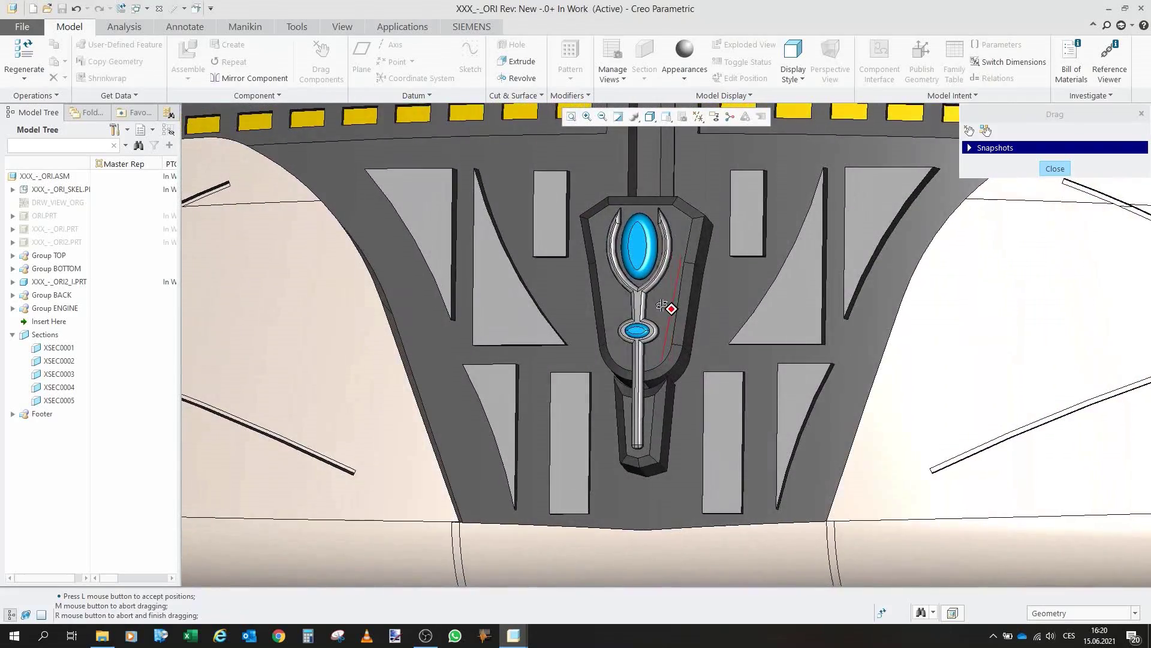
pyautogui.scroll(-3, 663, 307)
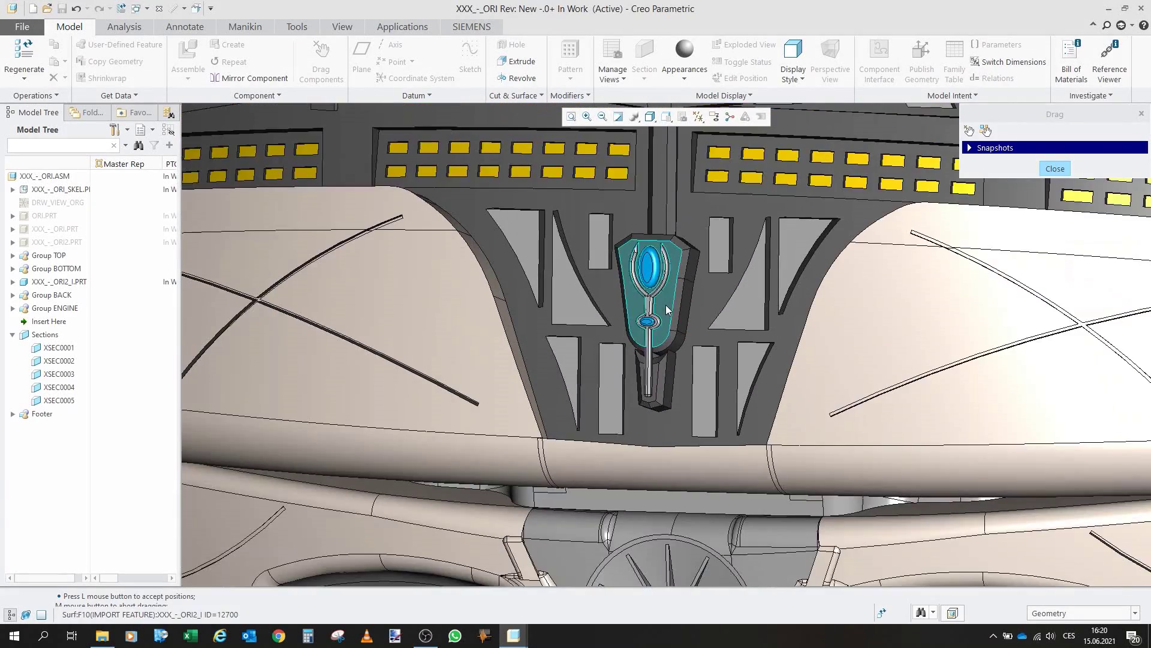
# End the component dragging and examine the bow's emblem, panels and yellow window rows from both sides.
pyautogui.scroll(-3, 666, 310)
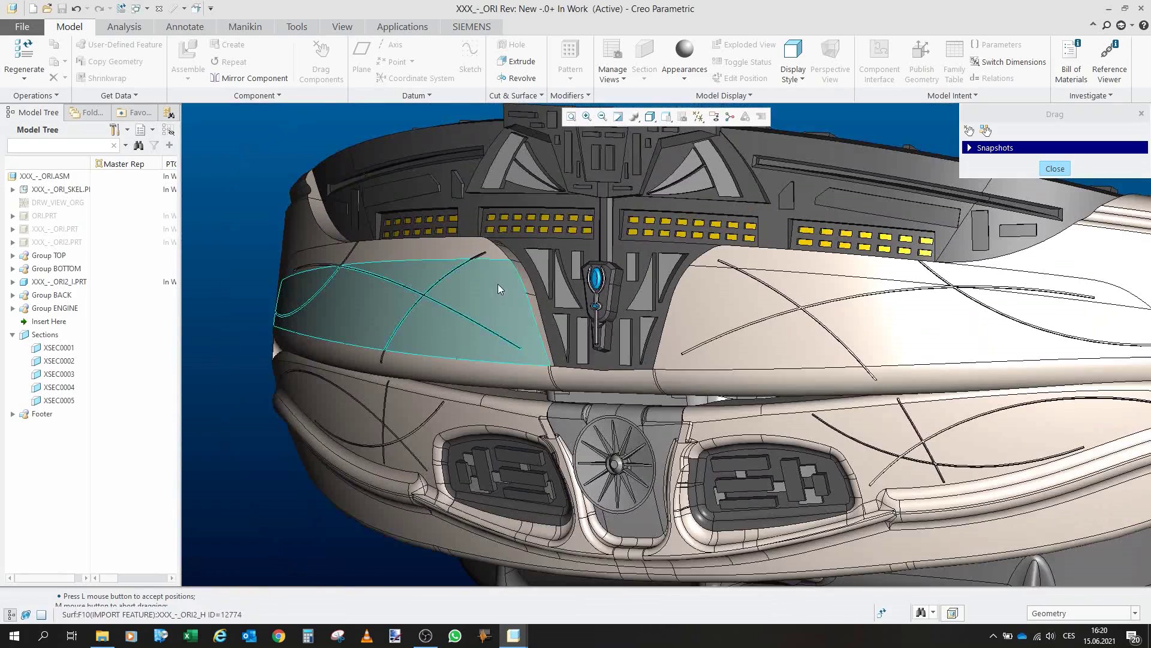
pyautogui.middleClick(235, 182)
pyautogui.scroll(2, 252, 192)
pyautogui.scroll(-1, 437, 304)
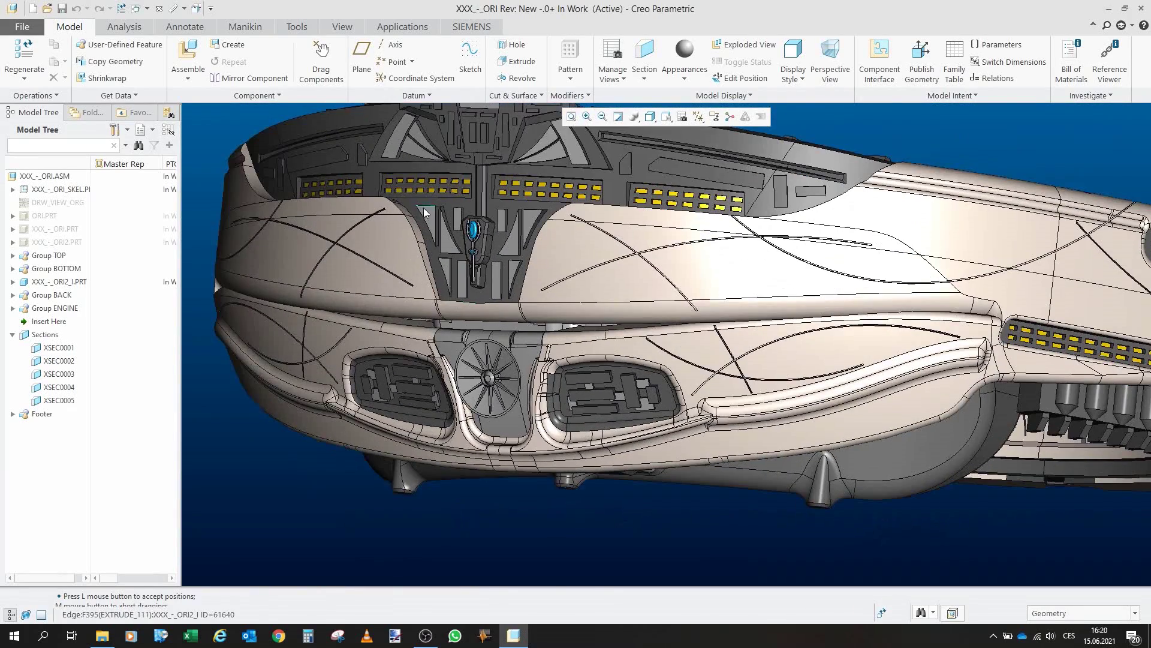
pyautogui.scroll(-2, 423, 208)
pyautogui.moveTo(549, 276); pyautogui.dragTo(617, 310)
pyautogui.scroll(1, 565, 312)
pyautogui.scroll(-1, 545, 325)
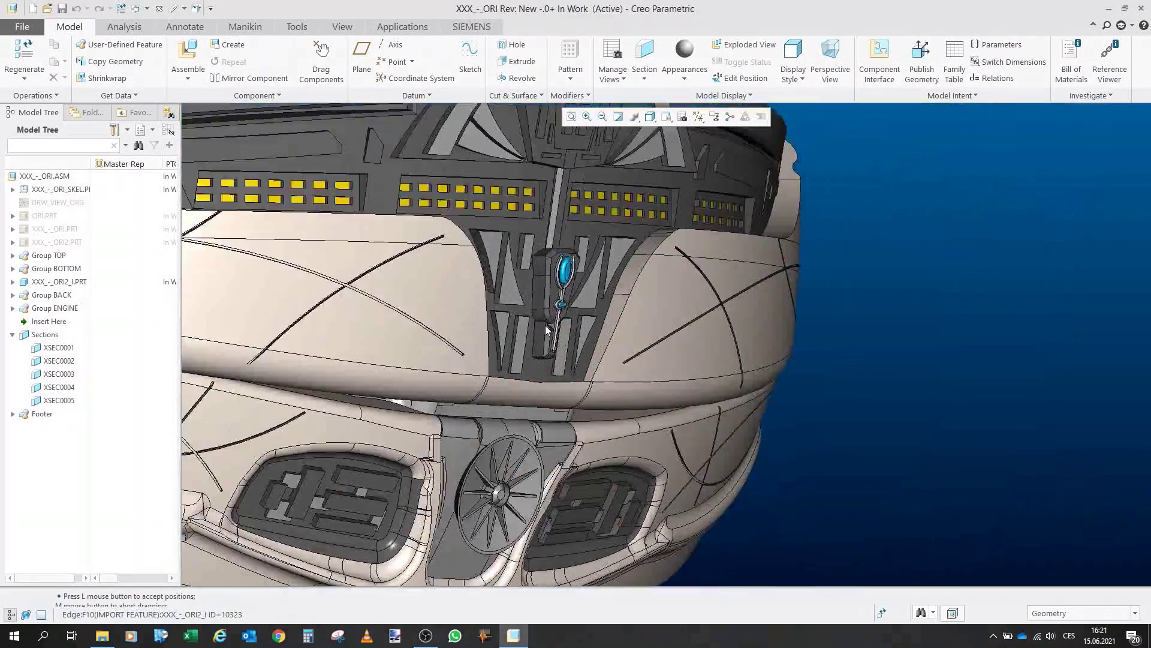
# Examine the blue-gem emblem on the bow from close up and in relation to the whole ship.
pyautogui.scroll(3, 545, 325)
pyautogui.scroll(-2, 540, 325)
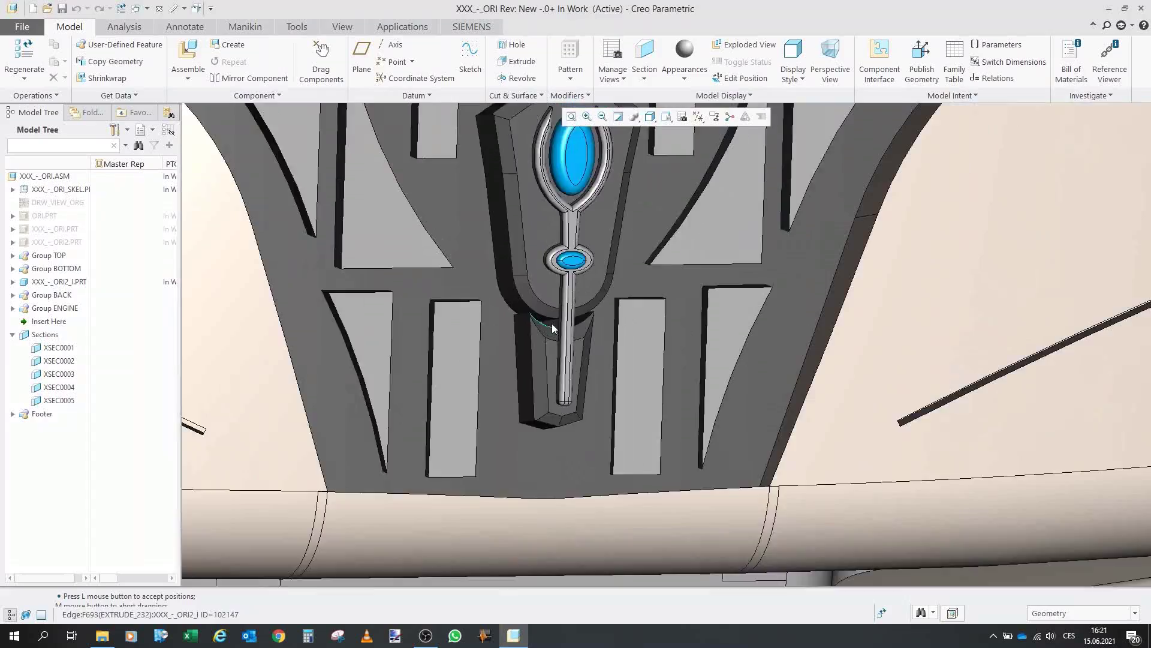
pyautogui.scroll(-5, 552, 324)
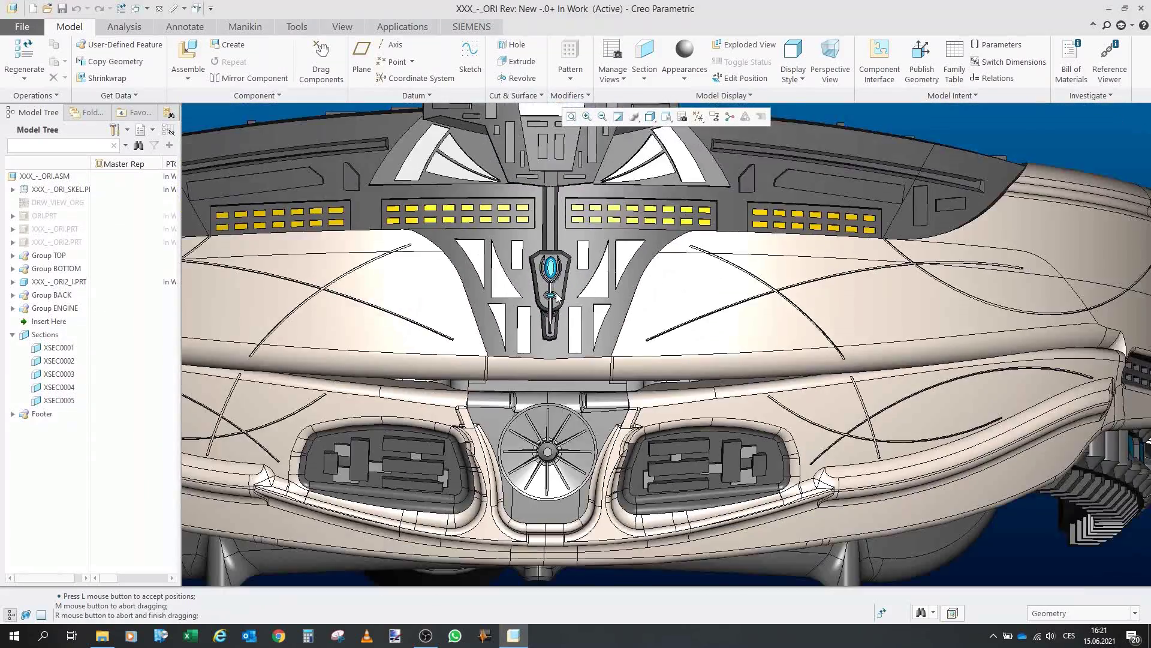
pyautogui.scroll(-2, 556, 298)
pyautogui.moveTo(552, 292); pyautogui.dragTo(558, 315)
pyautogui.scroll(-2, 552, 318)
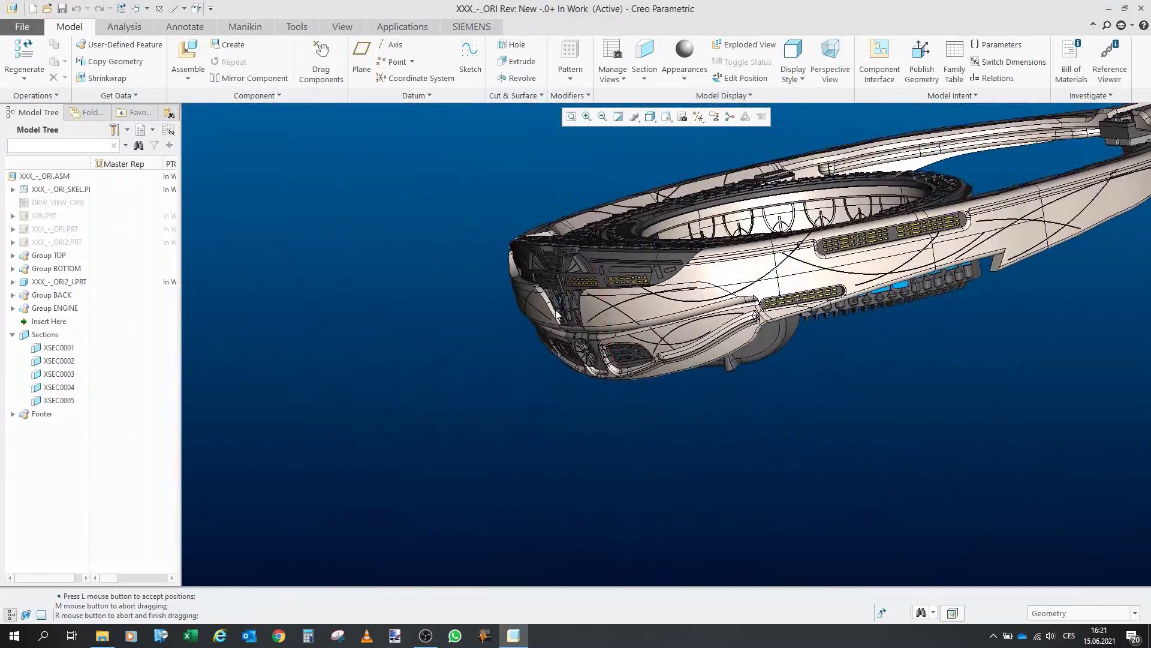
pyautogui.scroll(-2, 557, 315)
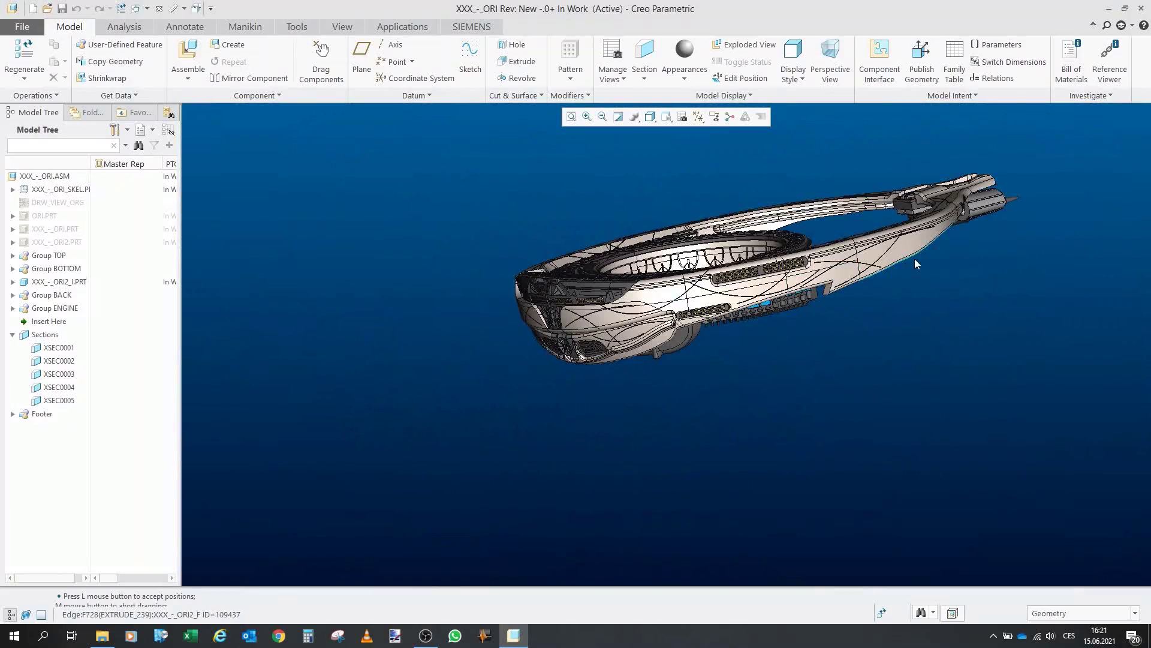
# Examine the ship's side hull with its window strips, curved arm and central ring.
pyautogui.moveTo(841, 238); pyautogui.dragTo(834, 287)
pyautogui.scroll(2, 808, 251)
pyautogui.scroll(-3, 749, 333)
pyautogui.scroll(4, 875, 281)
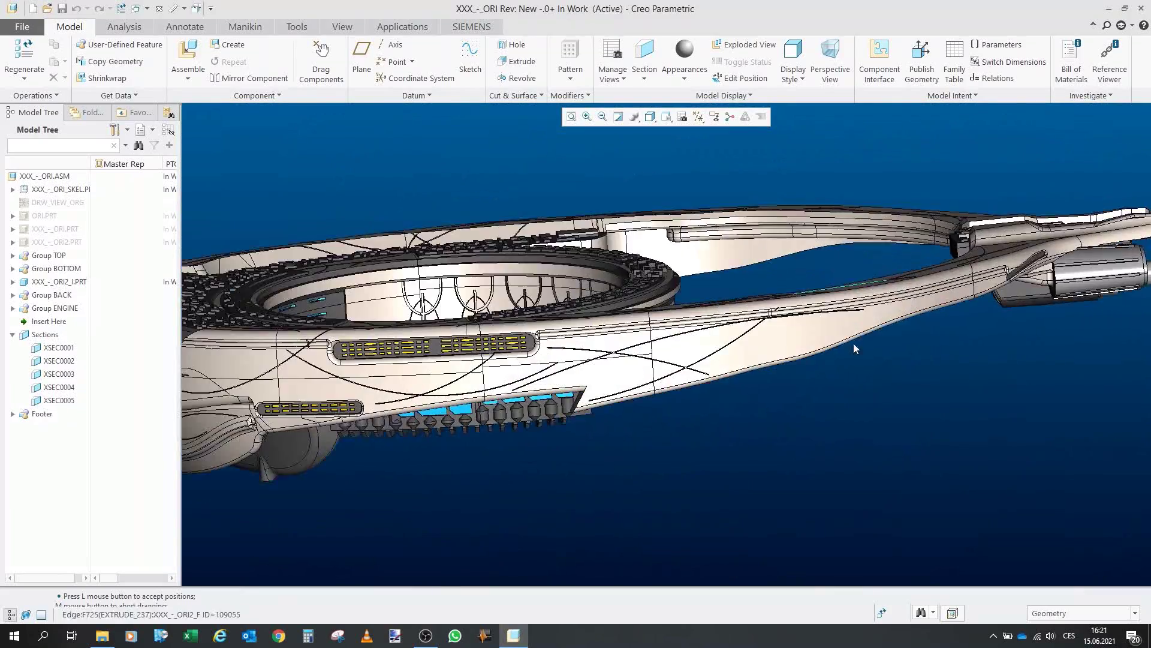
pyautogui.moveTo(850, 350)
pyautogui.mouseDown()
pyautogui.moveTo(885, 355)
pyautogui.moveTo(800, 336)
pyautogui.moveTo(820, 359)
pyautogui.mouseUp()
pyautogui.scroll(-3, 750, 360)
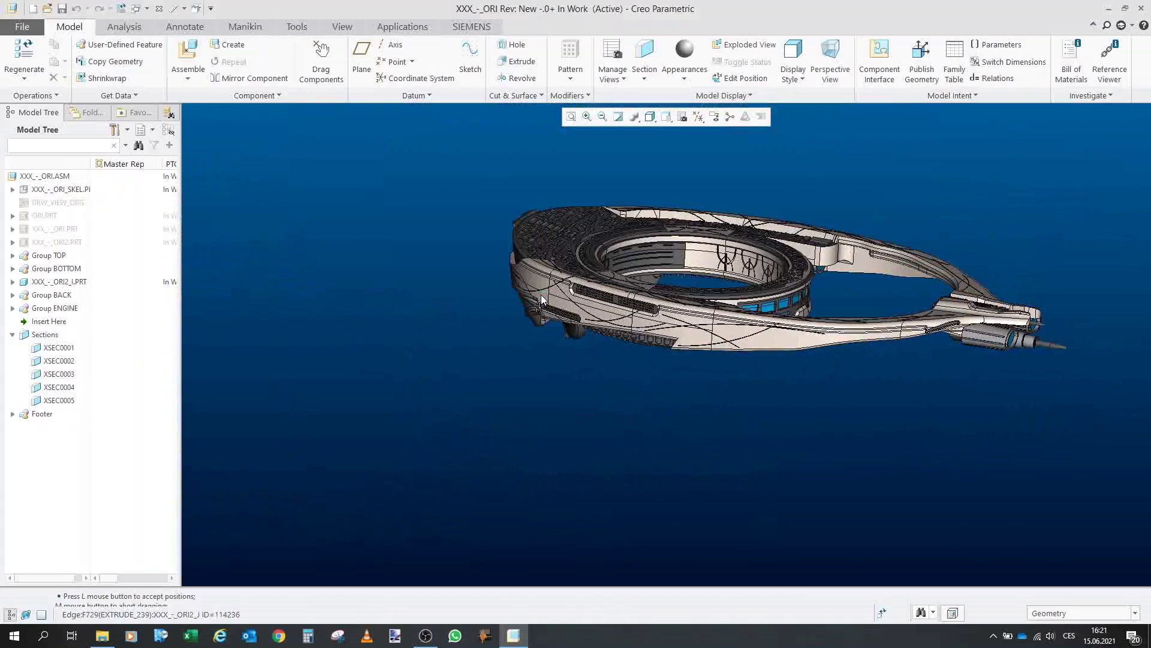
pyautogui.moveTo(560, 292); pyautogui.dragTo(576, 297)
pyautogui.scroll(4, 672, 315)
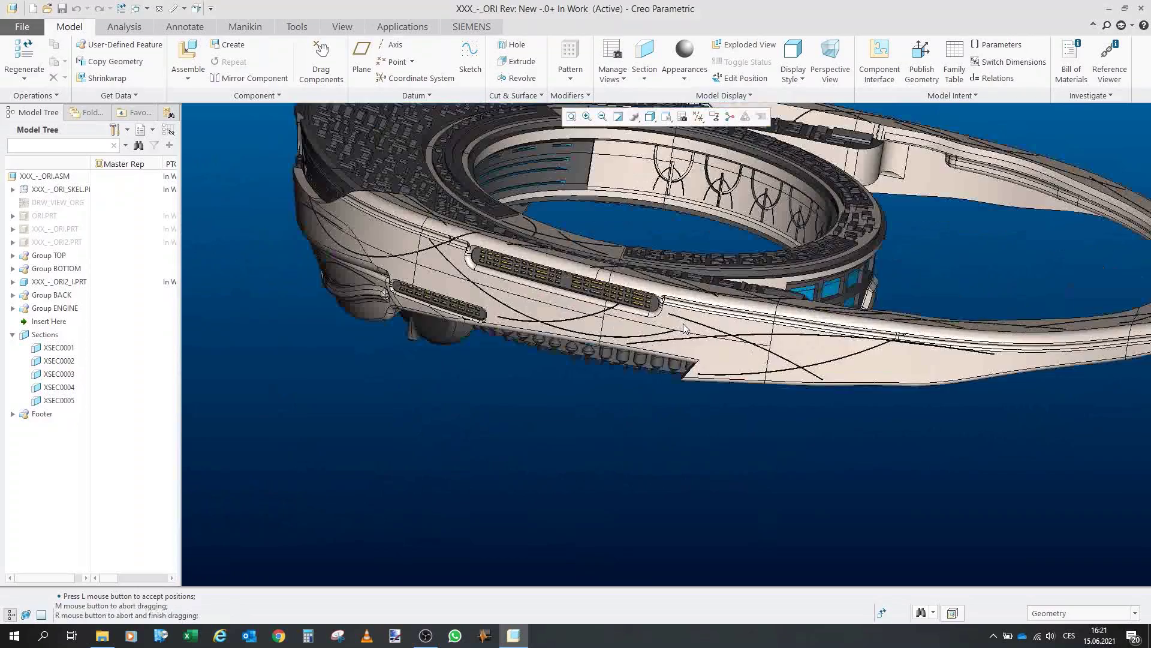
# Examine the ship's underside around the ring, including the rows of dark cylinders with blue panels beneath the hull.
pyautogui.moveTo(686, 319)
pyautogui.mouseDown()
pyautogui.moveTo(744, 293)
pyautogui.moveTo(681, 293)
pyautogui.moveTo(700, 272)
pyautogui.mouseUp()
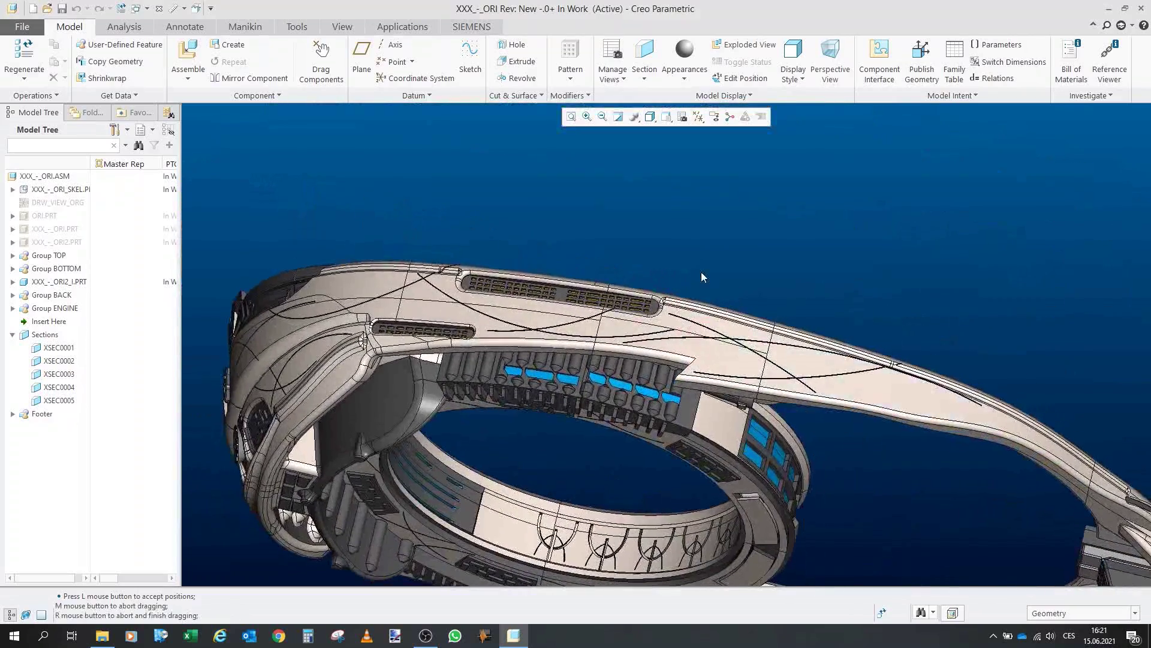
pyautogui.moveTo(770, 362)
pyautogui.mouseDown()
pyautogui.moveTo(712, 369)
pyautogui.moveTo(708, 347)
pyautogui.mouseUp()
pyautogui.scroll(2, 708, 342)
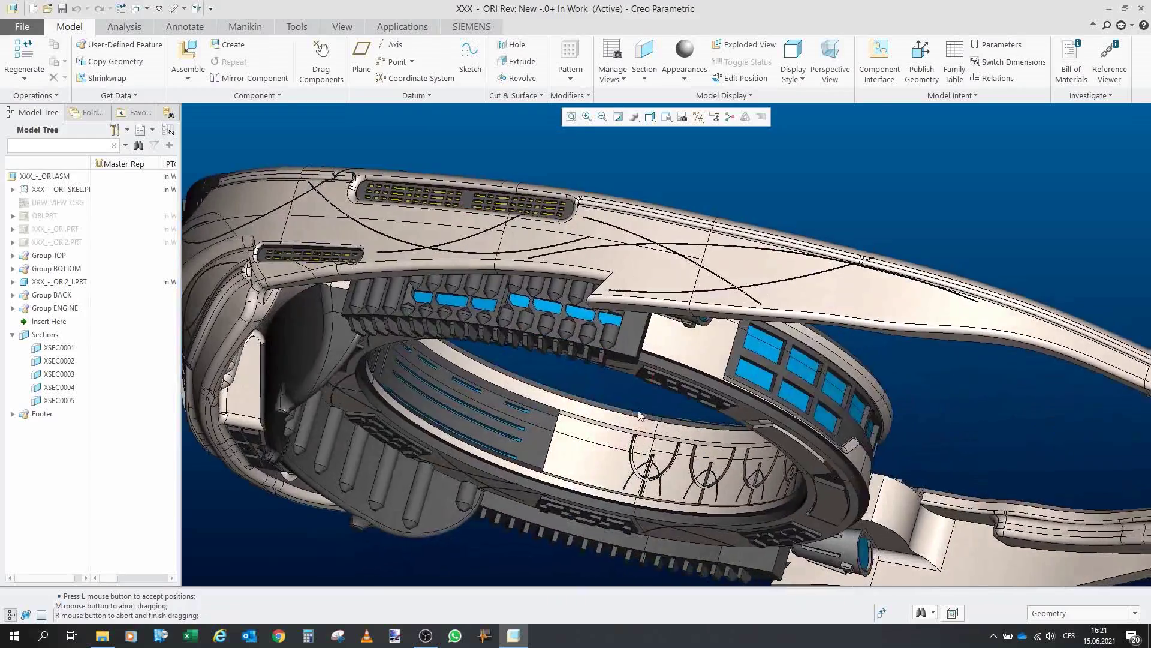
pyautogui.scroll(-4, 689, 306)
pyautogui.scroll(3, 554, 316)
pyautogui.moveTo(568, 306)
pyautogui.mouseDown()
pyautogui.moveTo(583, 287)
pyautogui.moveTo(528, 294)
pyautogui.moveTo(555, 306)
pyautogui.mouseUp()
pyautogui.scroll(2, 555, 306)
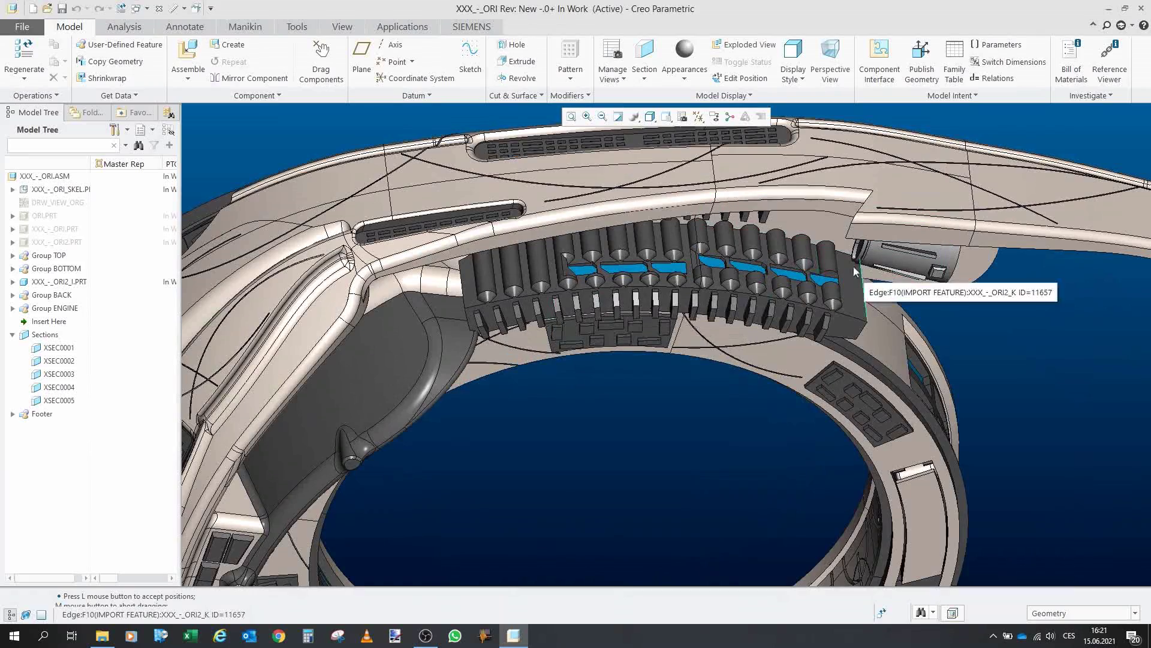
pyautogui.moveTo(815, 283)
pyautogui.mouseDown()
pyautogui.moveTo(769, 300)
pyautogui.moveTo(781, 295)
pyautogui.moveTo(659, 250)
pyautogui.moveTo(714, 312)
pyautogui.moveTo(854, 292)
pyautogui.moveTo(851, 273)
pyautogui.mouseUp()
pyautogui.scroll(2, 768, 300)
pyautogui.scroll(3, 665, 253)
pyautogui.scroll(-2, 854, 292)
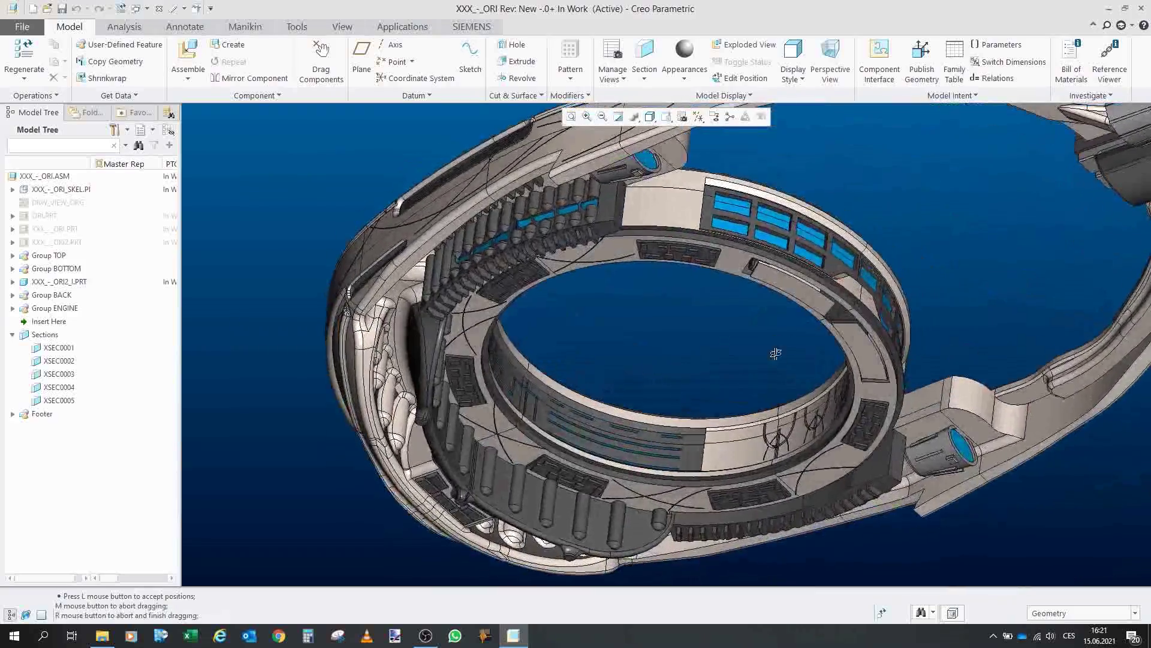
# View the whole ship from both sides and from slightly above.
pyautogui.moveTo(775, 342); pyautogui.dragTo(871, 364)
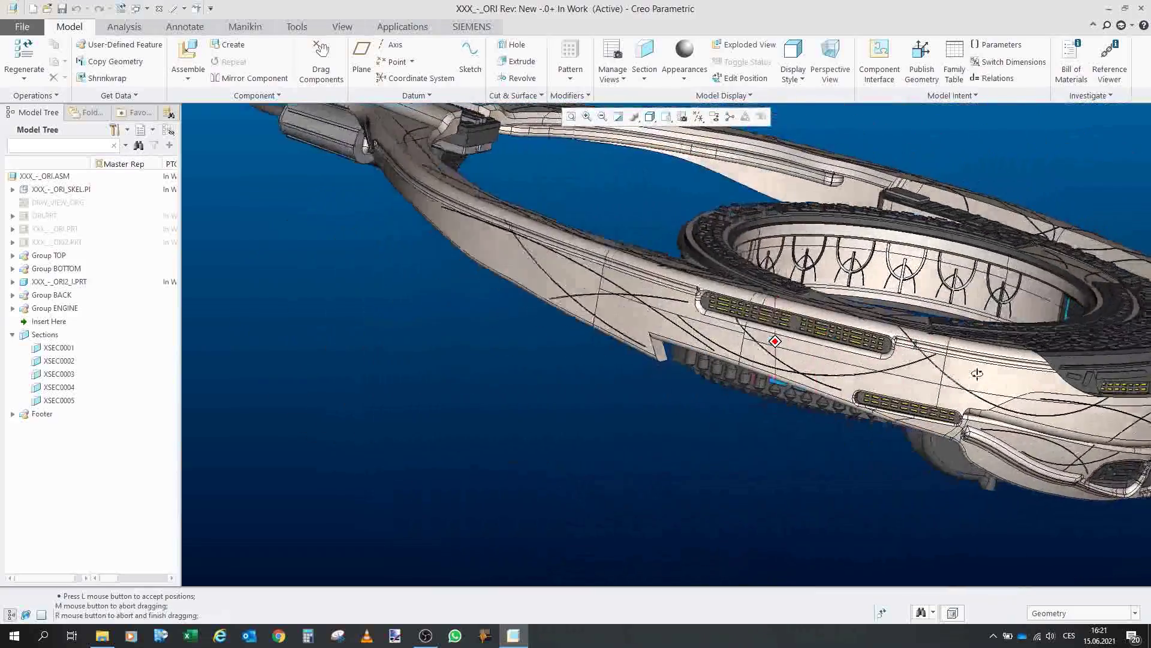
pyautogui.click(780, 292)
pyautogui.click(780, 292)
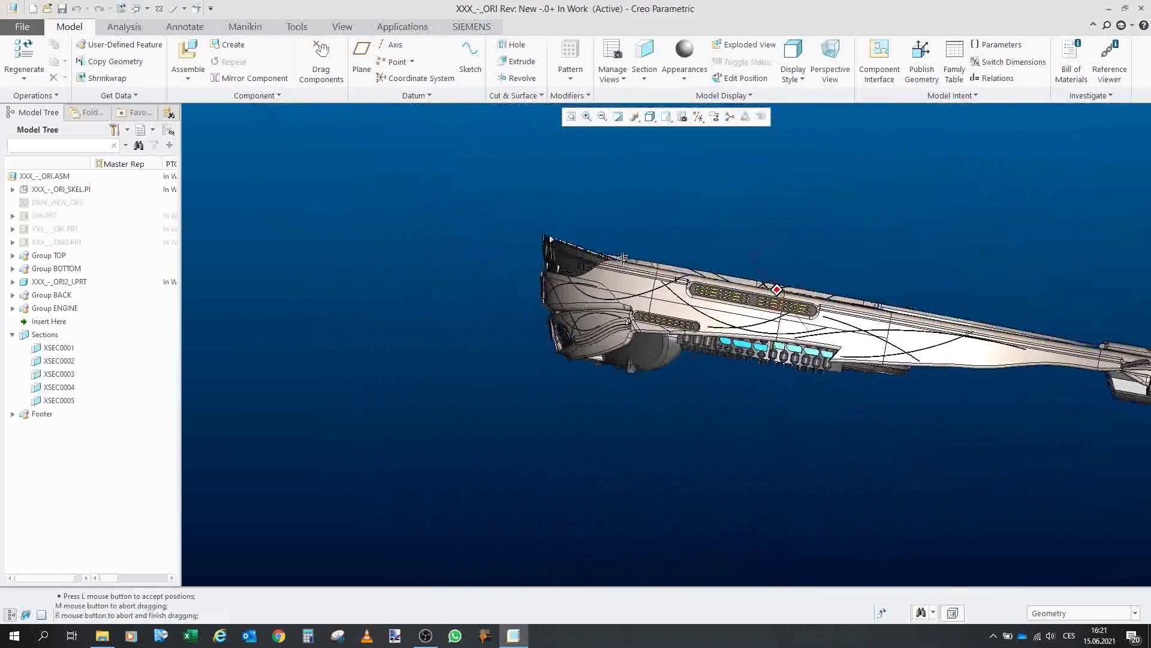
pyautogui.click(586, 267)
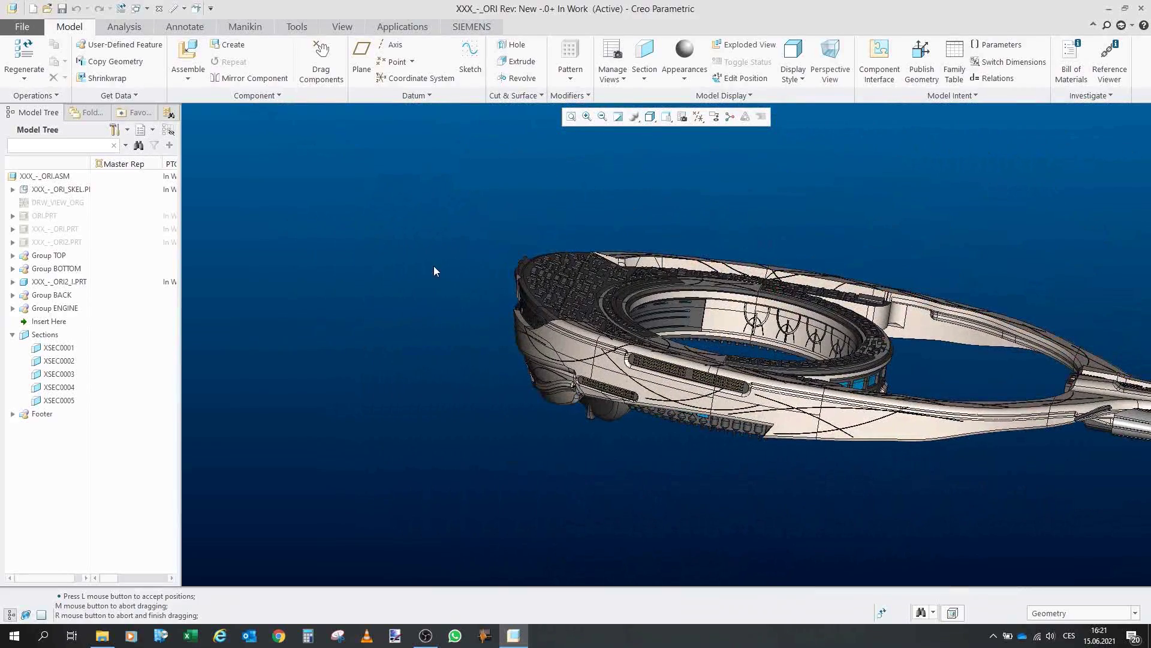
pyautogui.scroll(1, 411, 271)
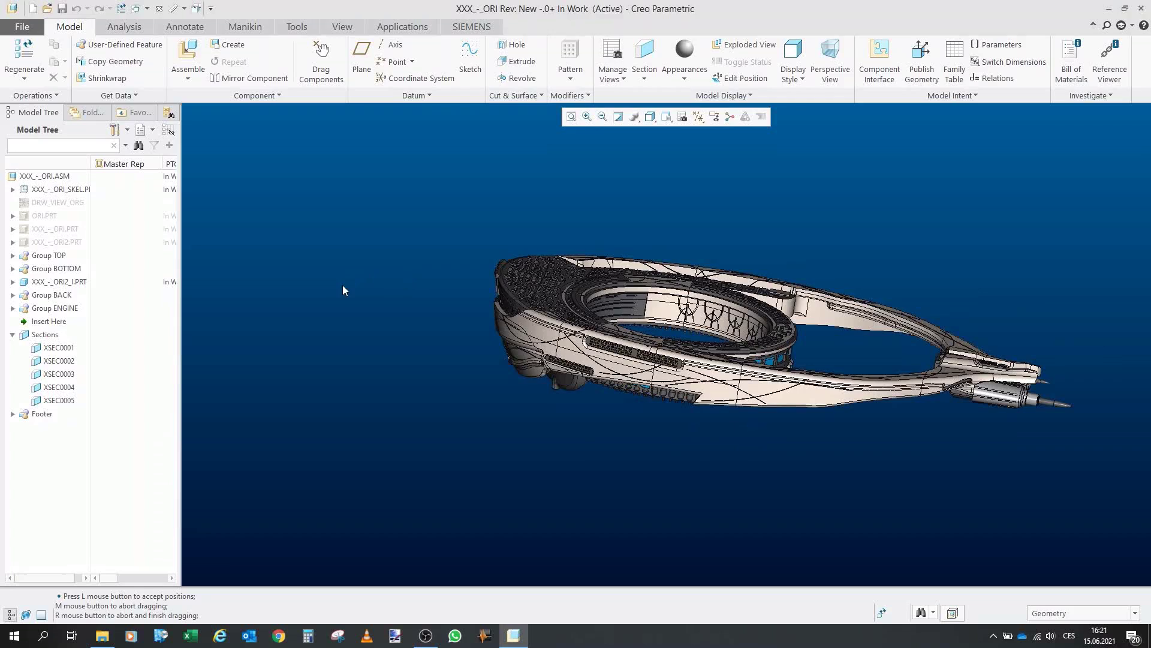
pyautogui.scroll(3, 332, 286)
pyautogui.scroll(-4, 340, 291)
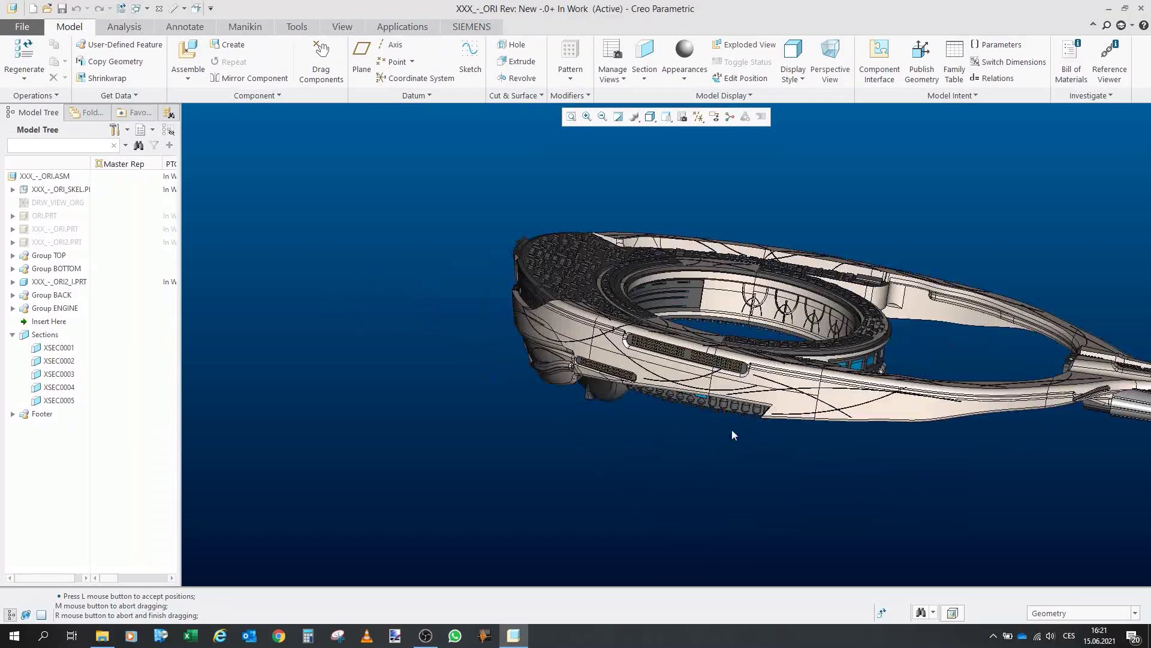
# Examine the rear engine section with its blue nozzles and the pointed stepped cylinders between them.
pyautogui.scroll(2, 395, 311)
pyautogui.scroll(-5, 1048, 417)
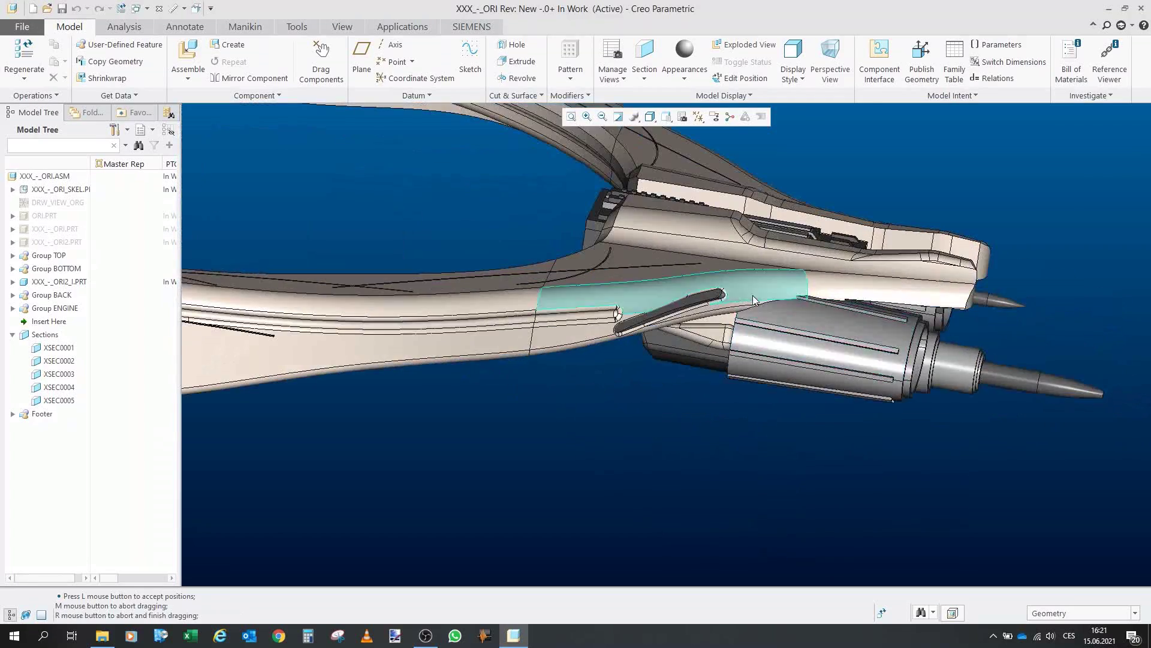
pyautogui.scroll(-4, 966, 393)
pyautogui.moveTo(589, 257); pyautogui.dragTo(572, 265)
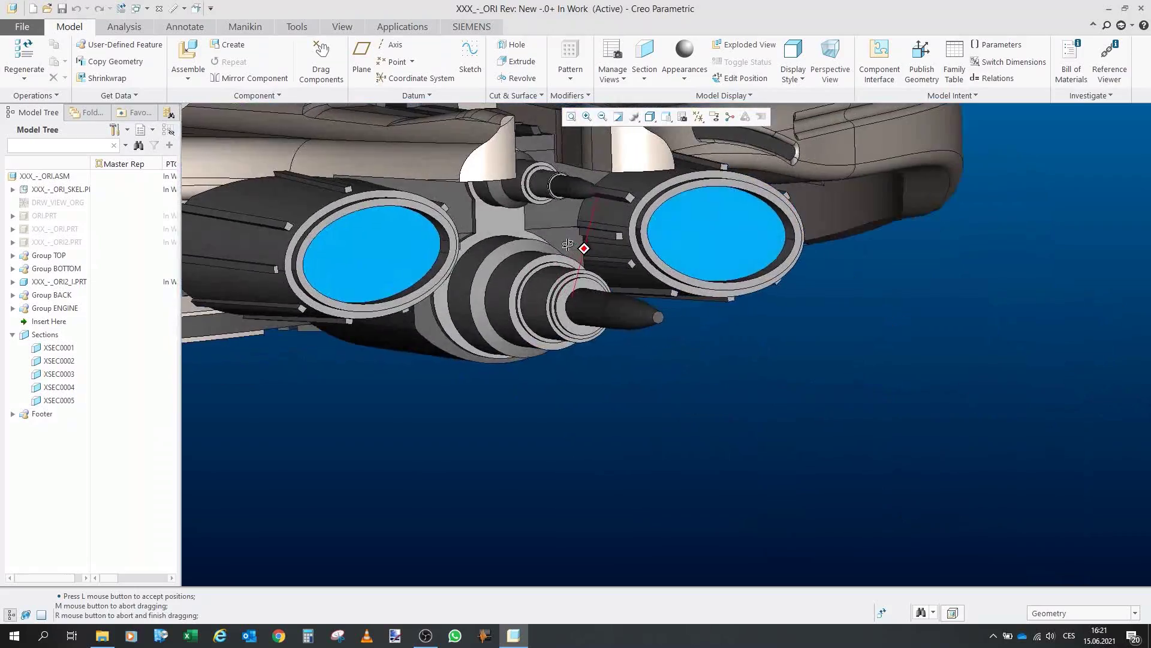
pyautogui.scroll(2, 549, 376)
pyautogui.moveTo(515, 239); pyautogui.dragTo(511, 241)
pyautogui.scroll(-3, 517, 309)
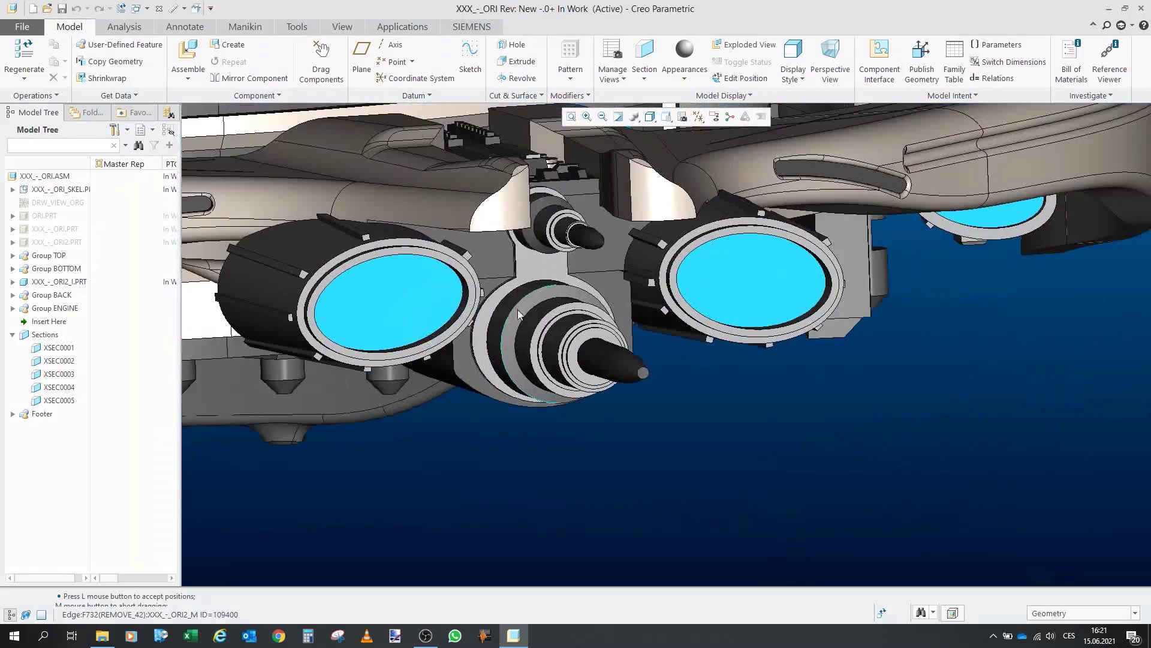
pyautogui.moveTo(521, 315); pyautogui.dragTo(536, 299)
pyautogui.scroll(1, 516, 327)
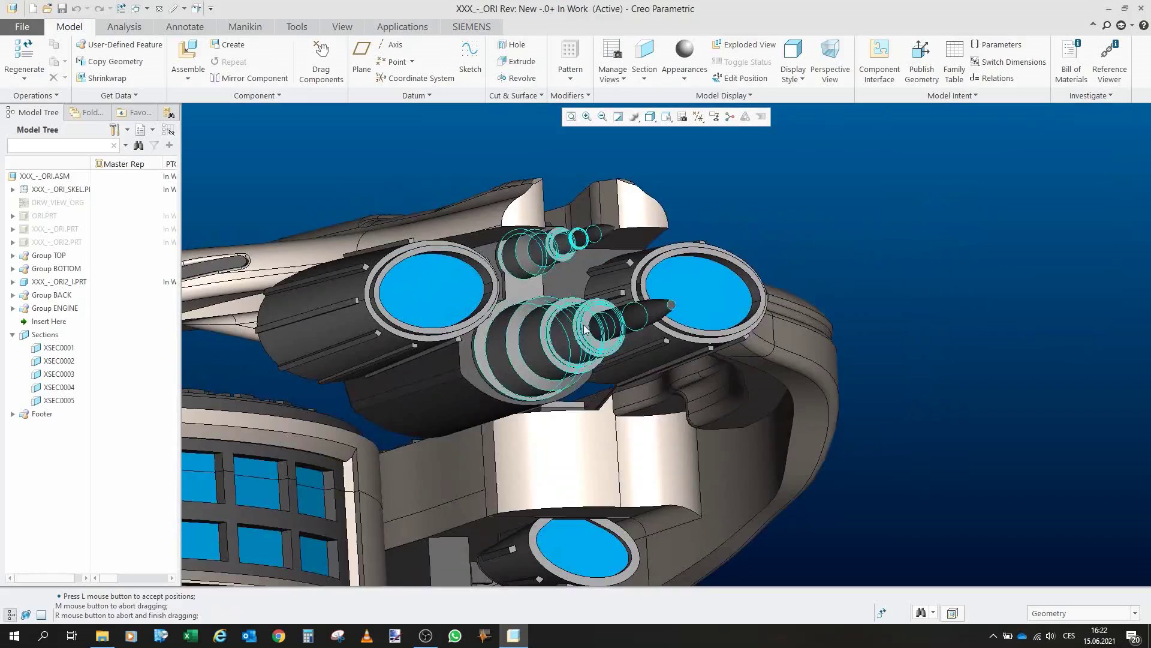
# Compare the stepped cylinders and engine nozzles at the stern from below and from farther back.
pyautogui.moveTo(507, 345); pyautogui.dragTo(588, 338)
pyautogui.scroll(3, 563, 339)
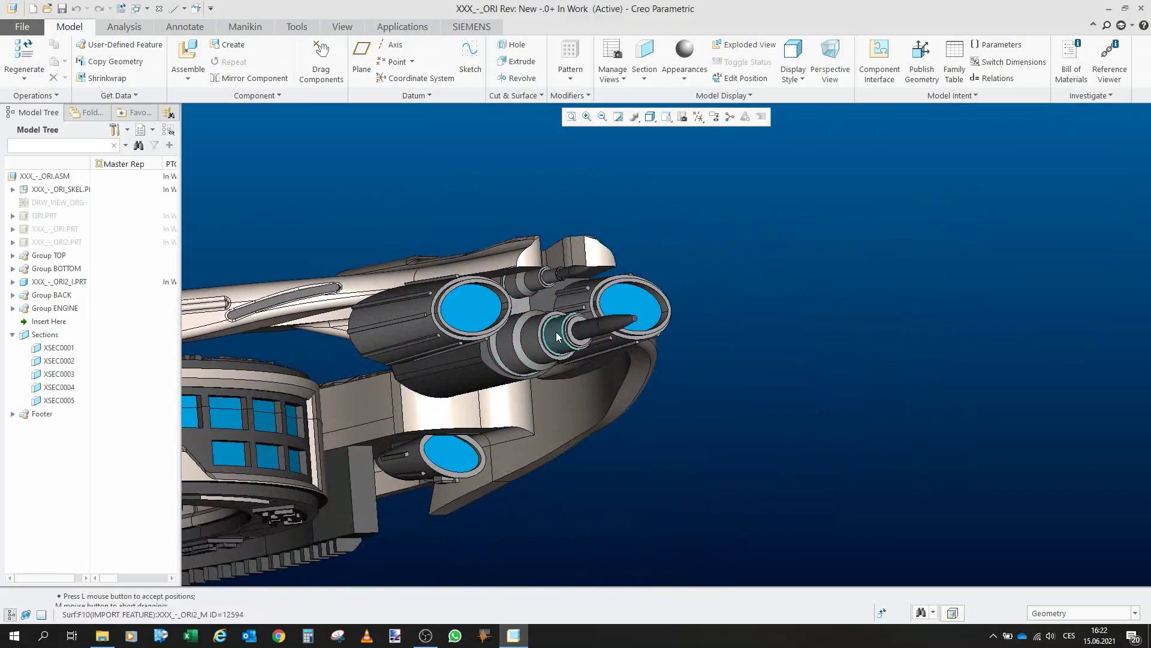
pyautogui.moveTo(548, 333); pyautogui.dragTo(537, 339)
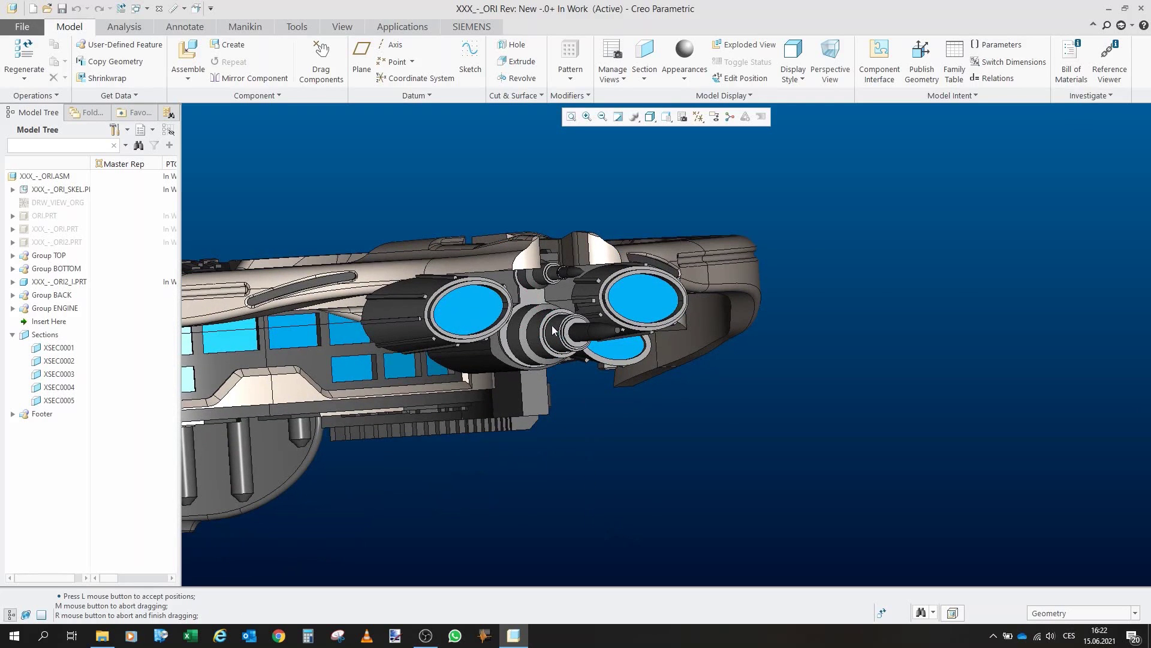
pyautogui.scroll(3, 554, 330)
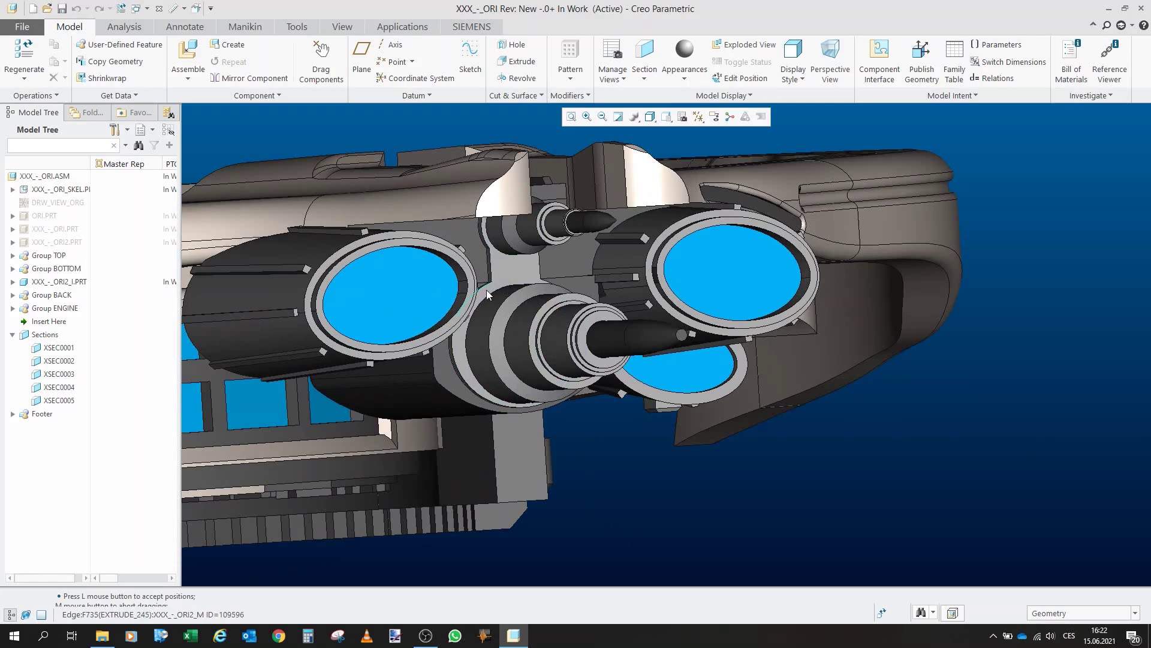
pyautogui.moveTo(487, 290); pyautogui.dragTo(470, 305)
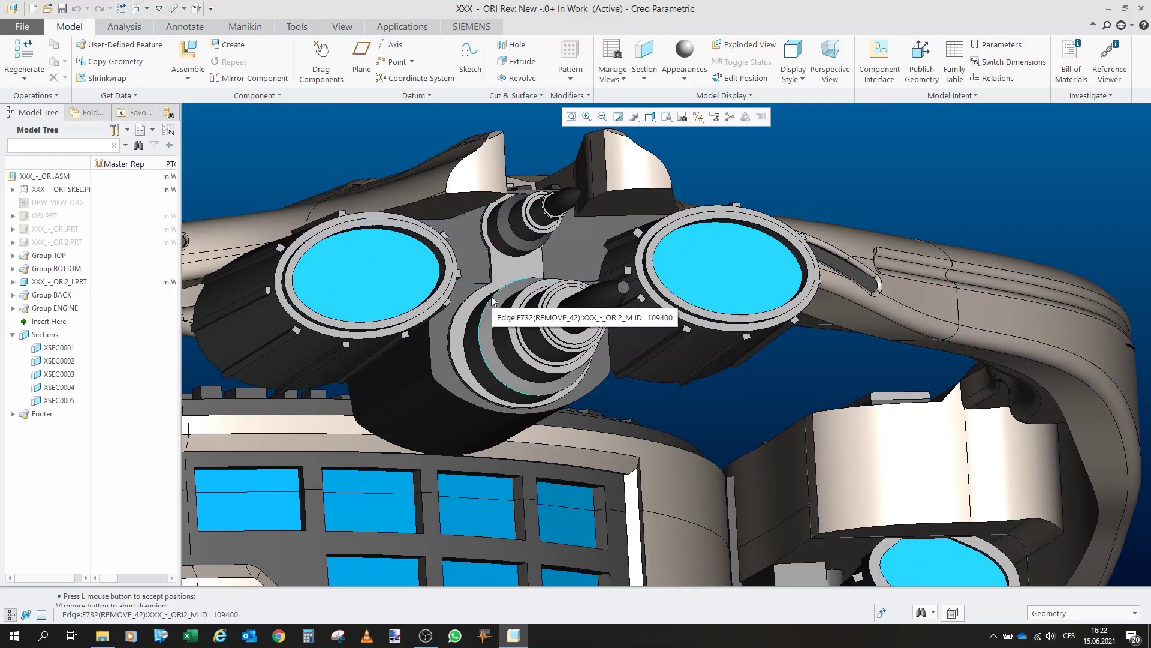
pyautogui.click(466, 329)
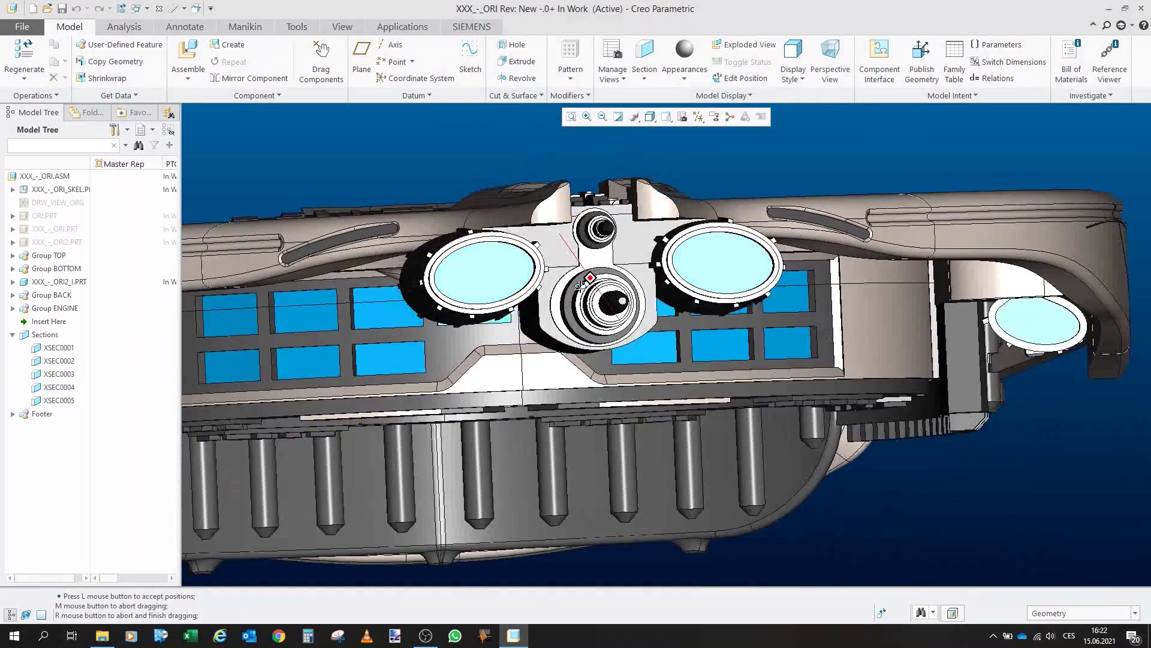
# Examine the engine section from directly behind and from above, where the two hull arms meet.
pyautogui.moveTo(580, 287); pyautogui.dragTo(801, 465)
pyautogui.moveTo(663, 304)
pyautogui.mouseDown()
pyautogui.moveTo(652, 270)
pyautogui.moveTo(654, 285)
pyautogui.mouseUp()
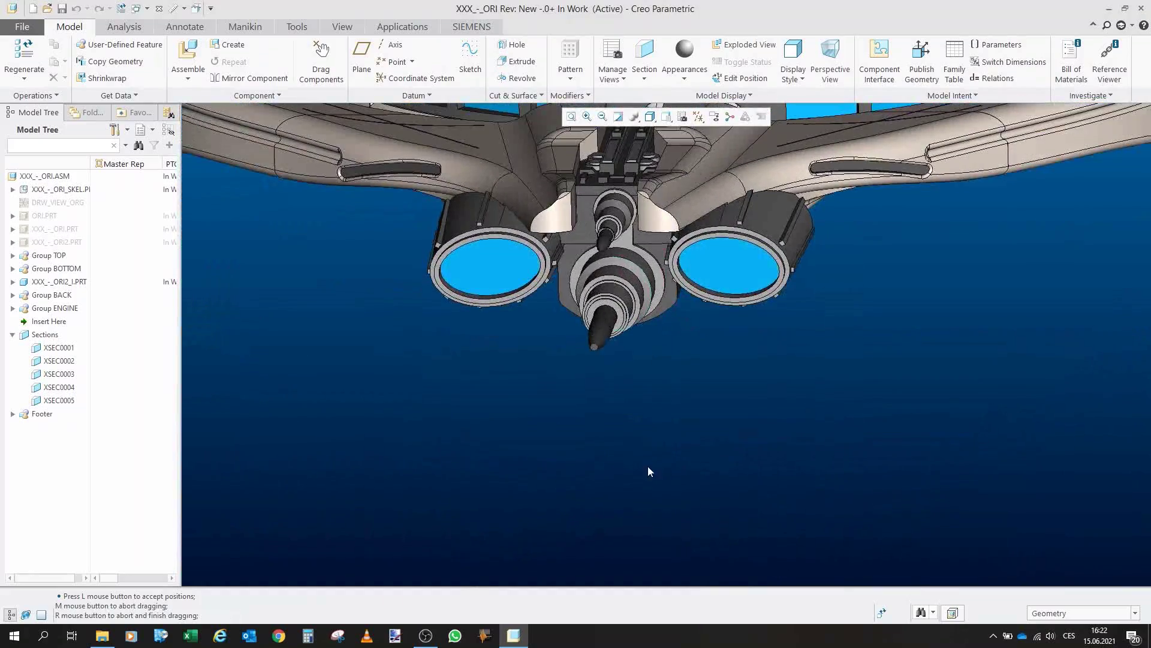
pyautogui.moveTo(648, 466); pyautogui.dragTo(656, 464)
pyautogui.scroll(2, 656, 463)
pyautogui.moveTo(658, 288); pyautogui.dragTo(690, 353)
pyautogui.scroll(-3, 611, 319)
pyautogui.moveTo(611, 317); pyautogui.dragTo(614, 328)
pyautogui.scroll(4, 786, 397)
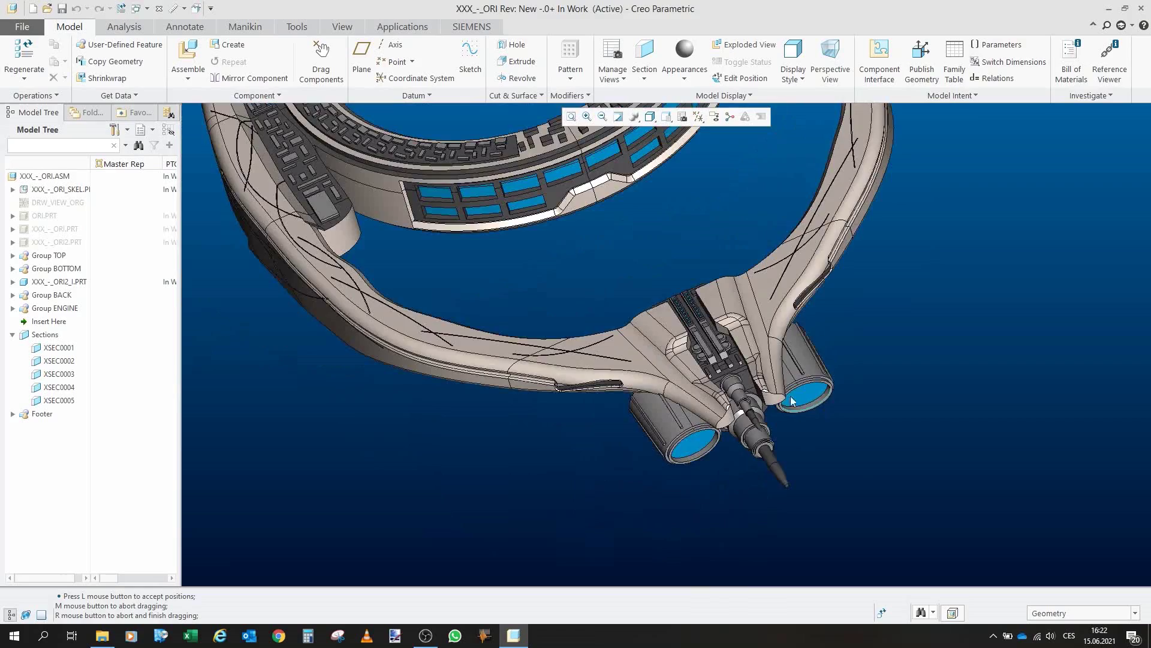
# Show the whole ship from the front and slightly above.
pyautogui.moveTo(787, 397); pyautogui.dragTo(975, 193)
pyautogui.scroll(3, 862, 331)
pyautogui.scroll(-3, 749, 388)
pyautogui.scroll(-1, 750, 387)
pyautogui.scroll(-1, 975, 191)
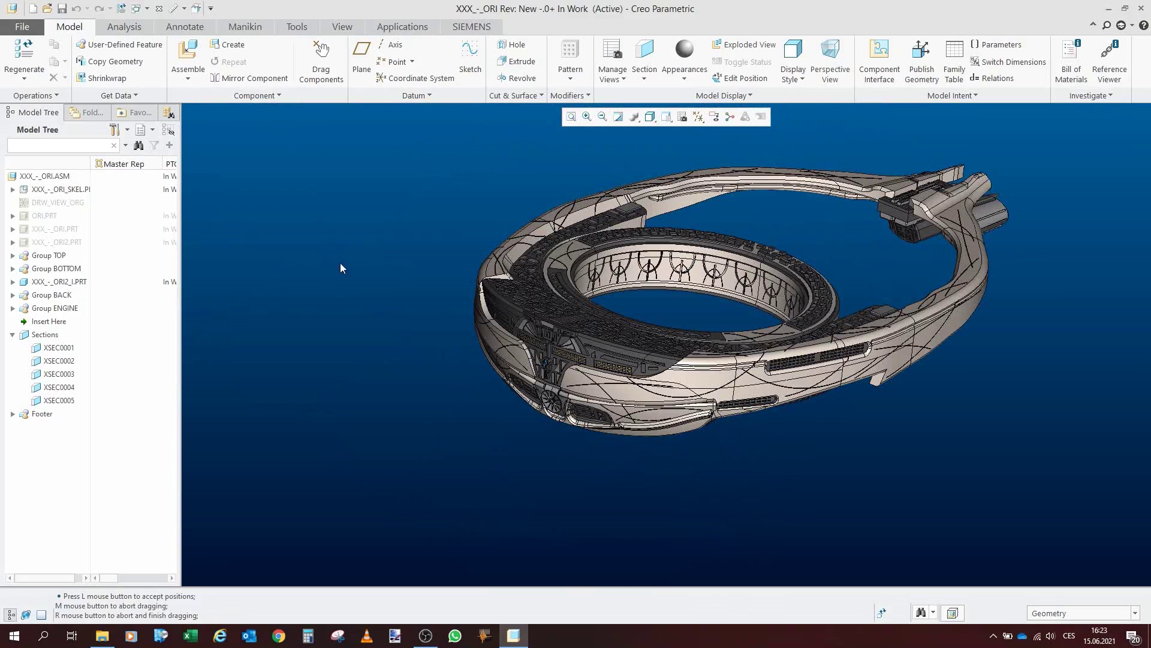
# Hide Group BOTTOM, part XXX_-_ORI2_I, Group BACK and Group ENGINE, leaving Group TOP displayed.
pyautogui.click(51, 268)
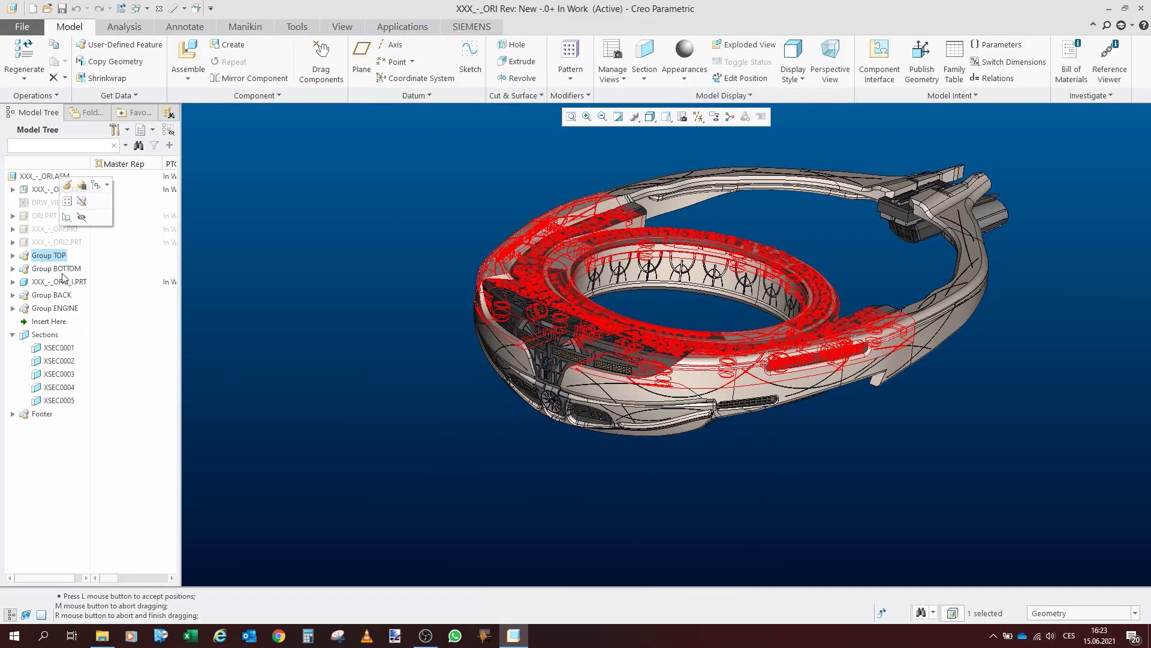
pyautogui.click(246, 290)
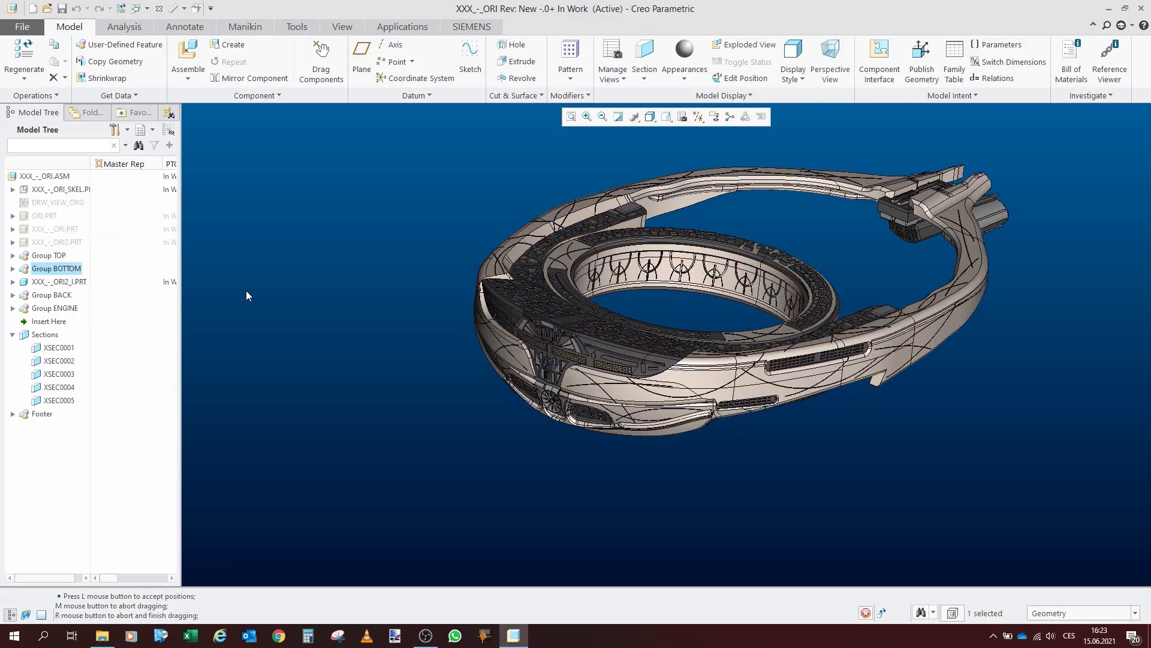
pyautogui.click(75, 271)
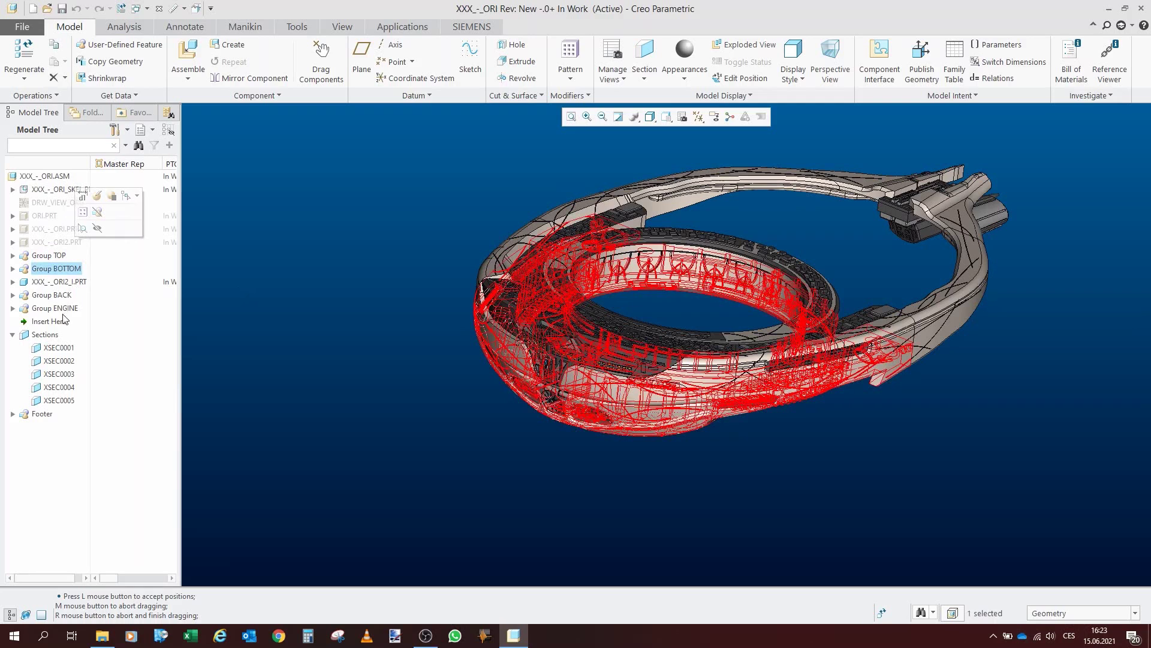
pyautogui.keyDown('shift'); pyautogui.click(53, 310); pyautogui.keyUp('shift')
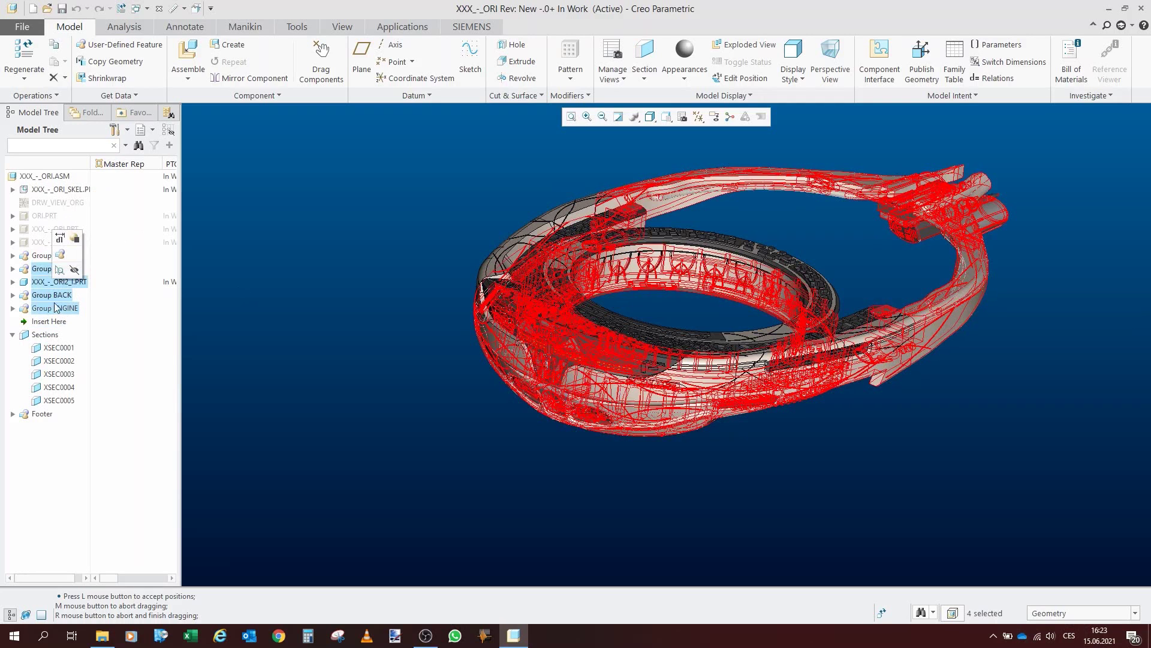
pyautogui.click(75, 270)
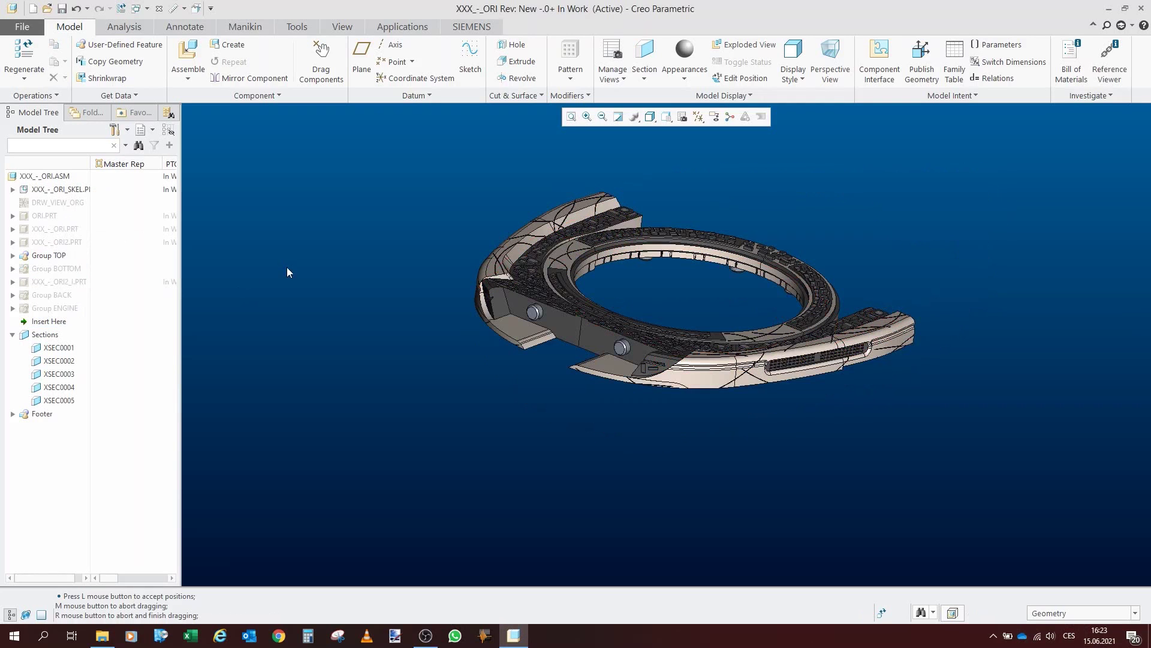
# Hide every component of Group TOP except XXX_-_ORI2_A and view that hull segment from the side and above.
pyautogui.click(13, 256)
pyautogui.click(73, 283)
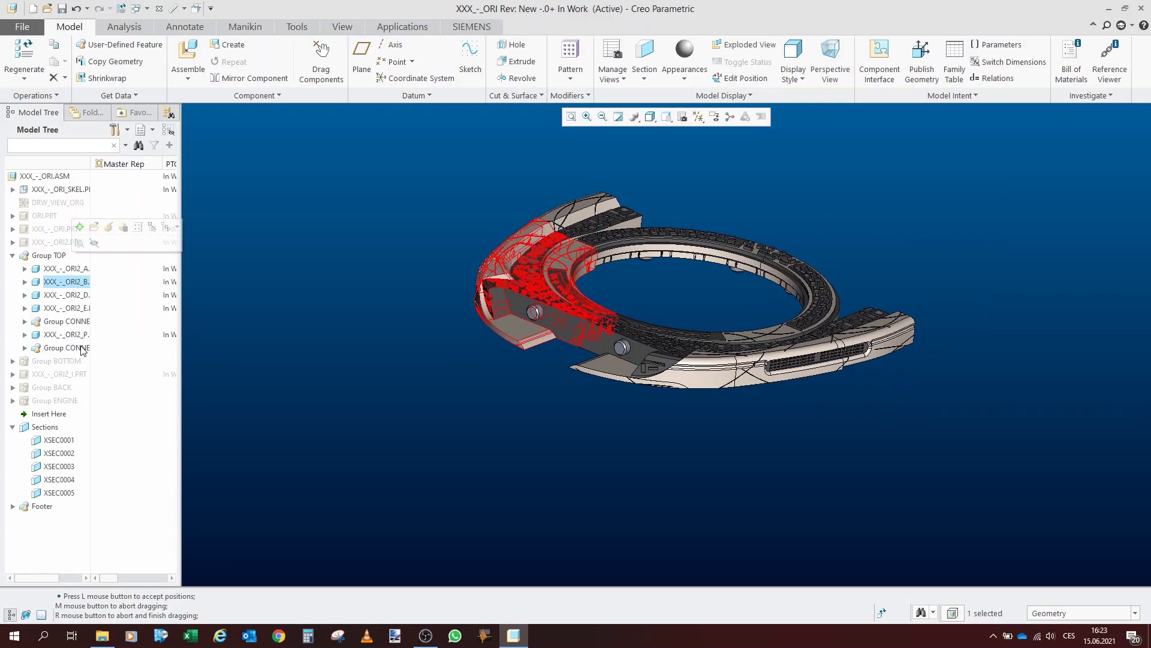
pyautogui.keyDown('shift'); pyautogui.click(83, 349); pyautogui.keyUp('shift')
pyautogui.click(96, 304)
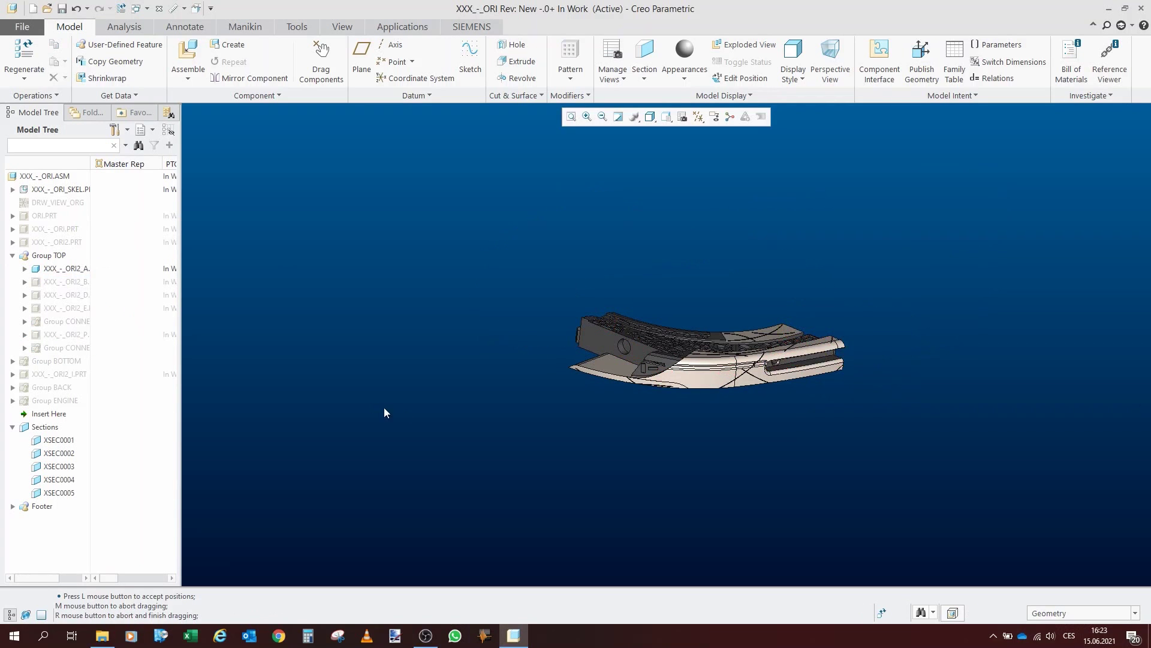
pyautogui.scroll(-3, 799, 368)
pyautogui.moveTo(729, 341); pyautogui.dragTo(678, 335)
pyautogui.scroll(2, 514, 330)
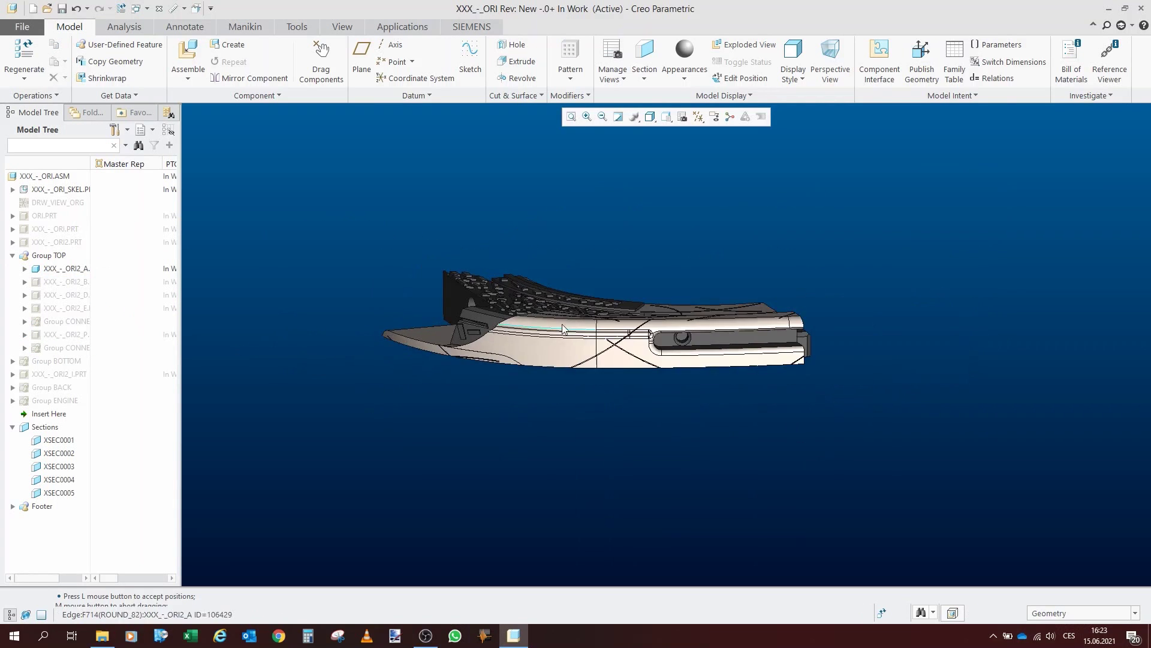
pyautogui.moveTo(562, 328); pyautogui.dragTo(446, 353)
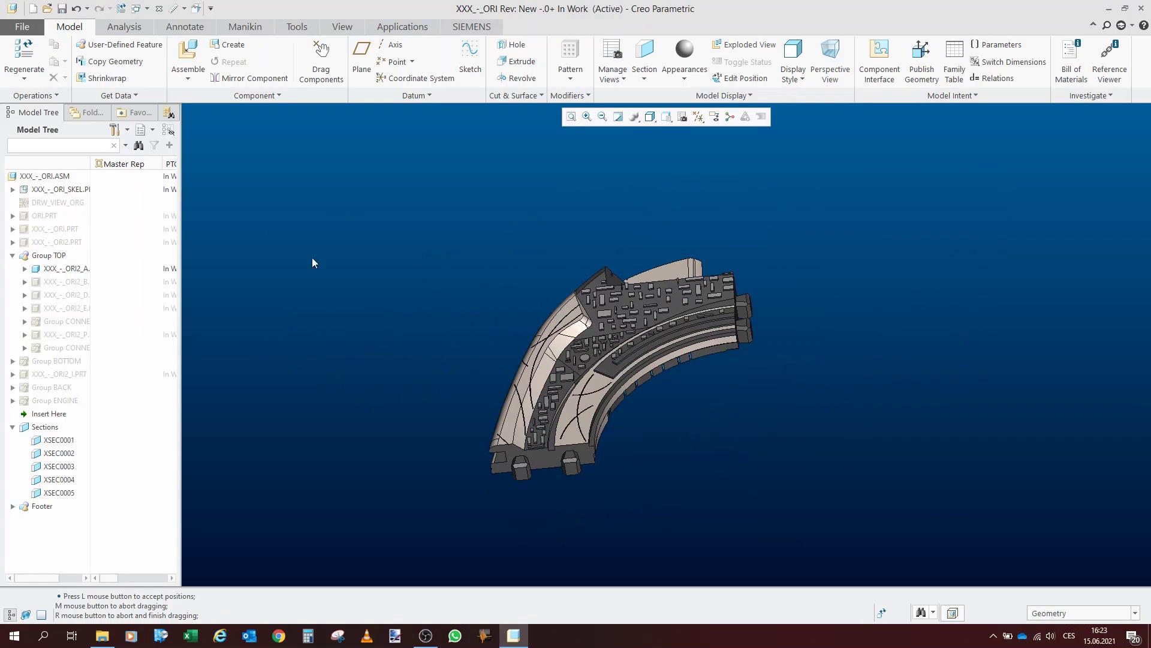
# Show part XXX_-_ORI2_B and inspect its interlocking tab joint with XXX_-_ORI2_A from underneath.
pyautogui.click(70, 282)
pyautogui.scroll(-5, 783, 247)
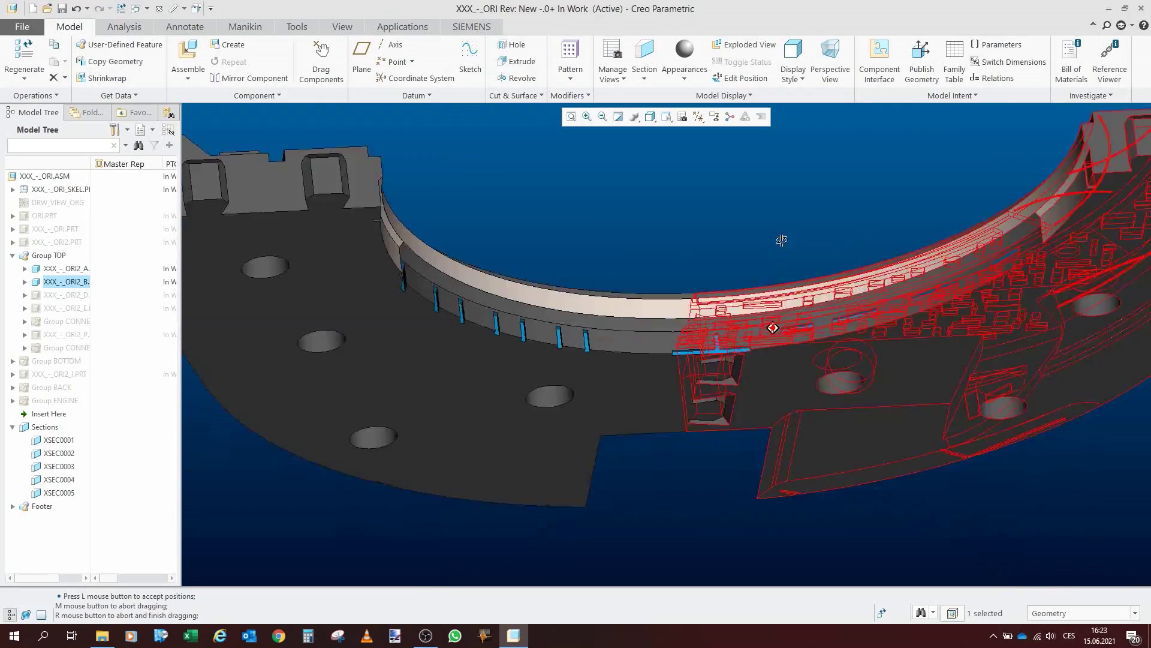
pyautogui.moveTo(782, 240); pyautogui.dragTo(778, 366)
pyautogui.click(678, 515)
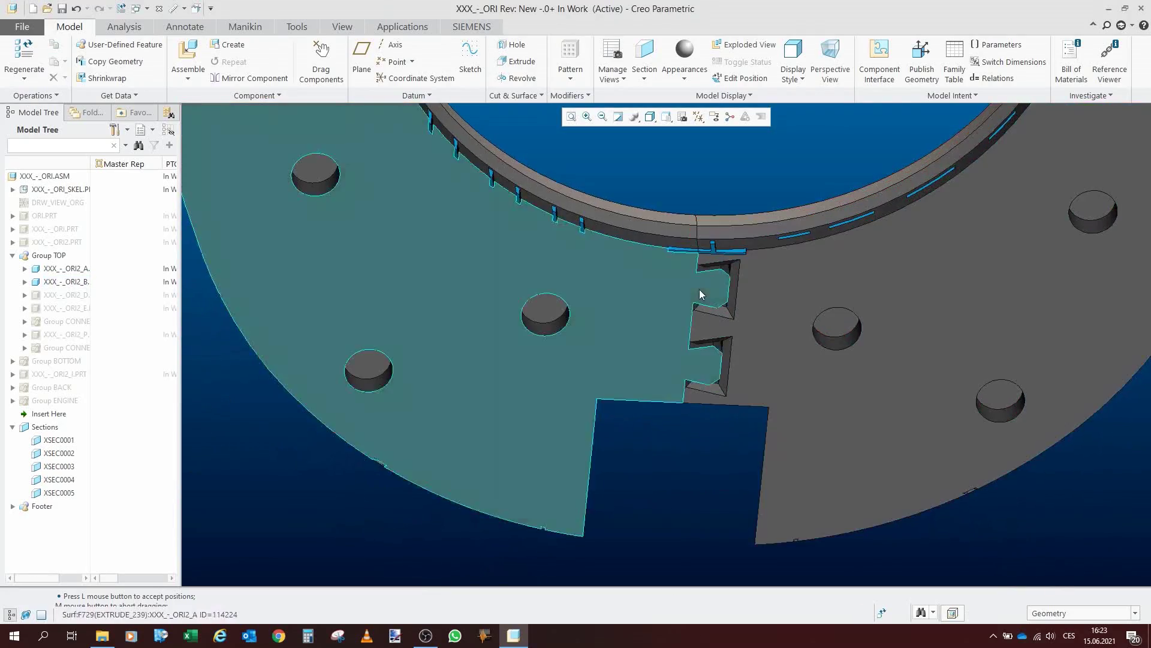
pyautogui.moveTo(697, 289); pyautogui.dragTo(730, 427)
pyautogui.scroll(3, 699, 263)
pyautogui.scroll(2, 675, 209)
pyautogui.moveTo(684, 213); pyautogui.dragTo(692, 158)
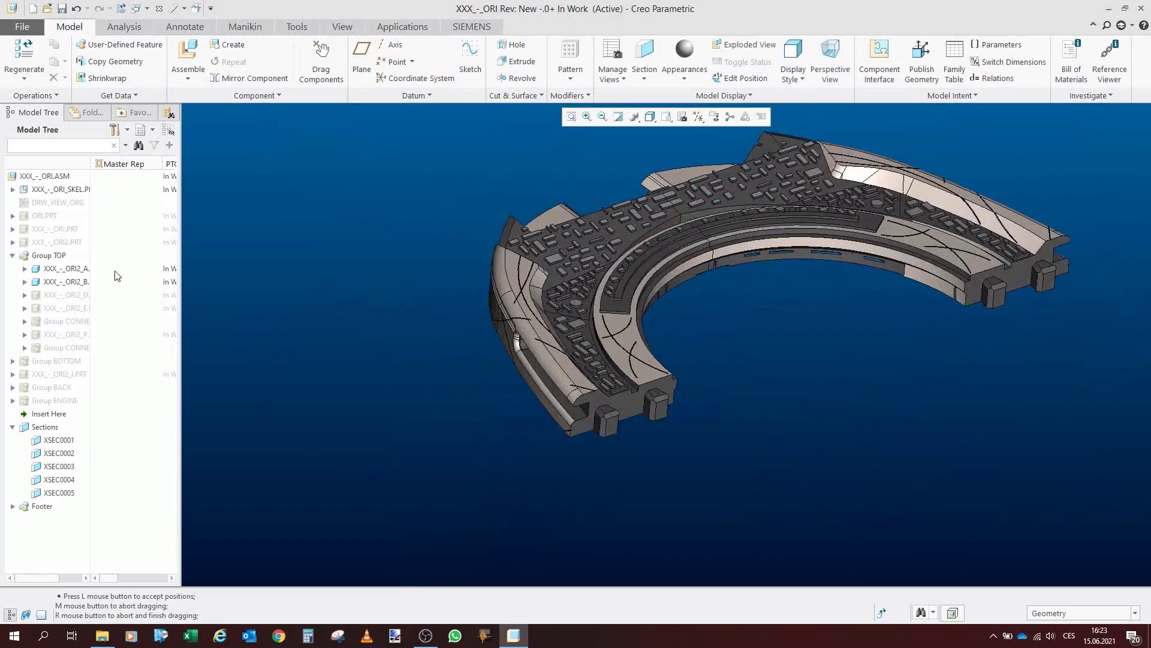
# Show part XXX_-_ORI2_D and inspect its tab joint with the neighbouring hull segment from below.
pyautogui.click(71, 296)
pyautogui.moveTo(420, 300); pyautogui.dragTo(499, 349)
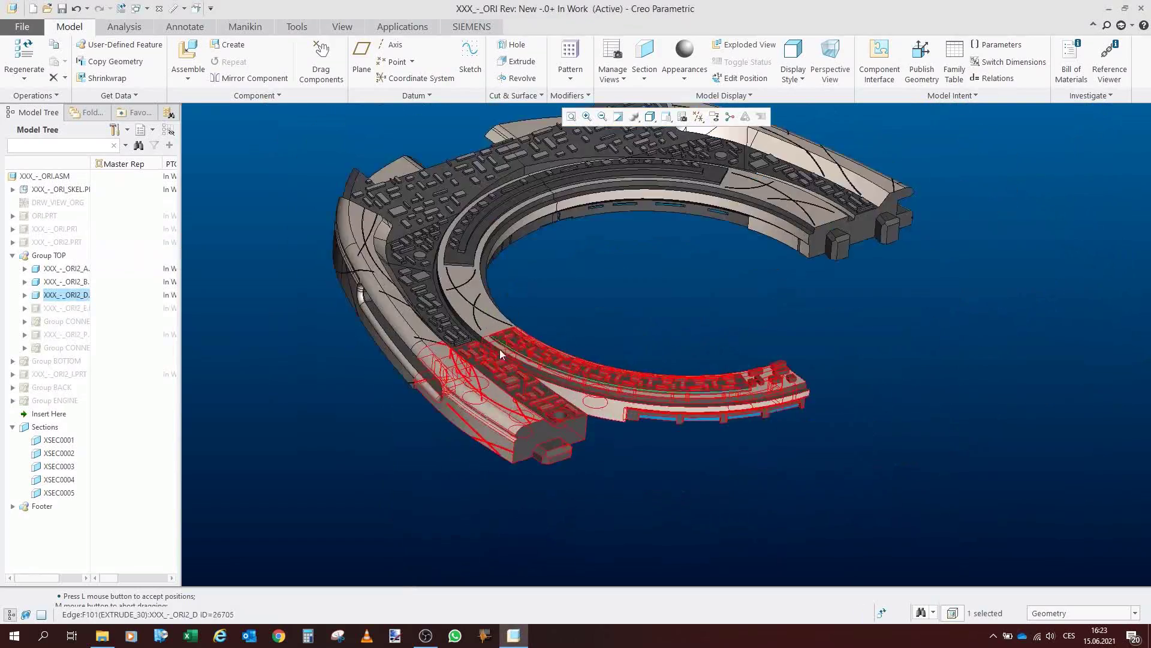
pyautogui.scroll(-3, 500, 354)
pyautogui.moveTo(500, 407); pyautogui.dragTo(495, 287)
pyautogui.scroll(3, 495, 286)
pyautogui.click(365, 315)
pyautogui.scroll(-4, 367, 314)
pyautogui.moveTo(370, 313); pyautogui.dragTo(388, 295)
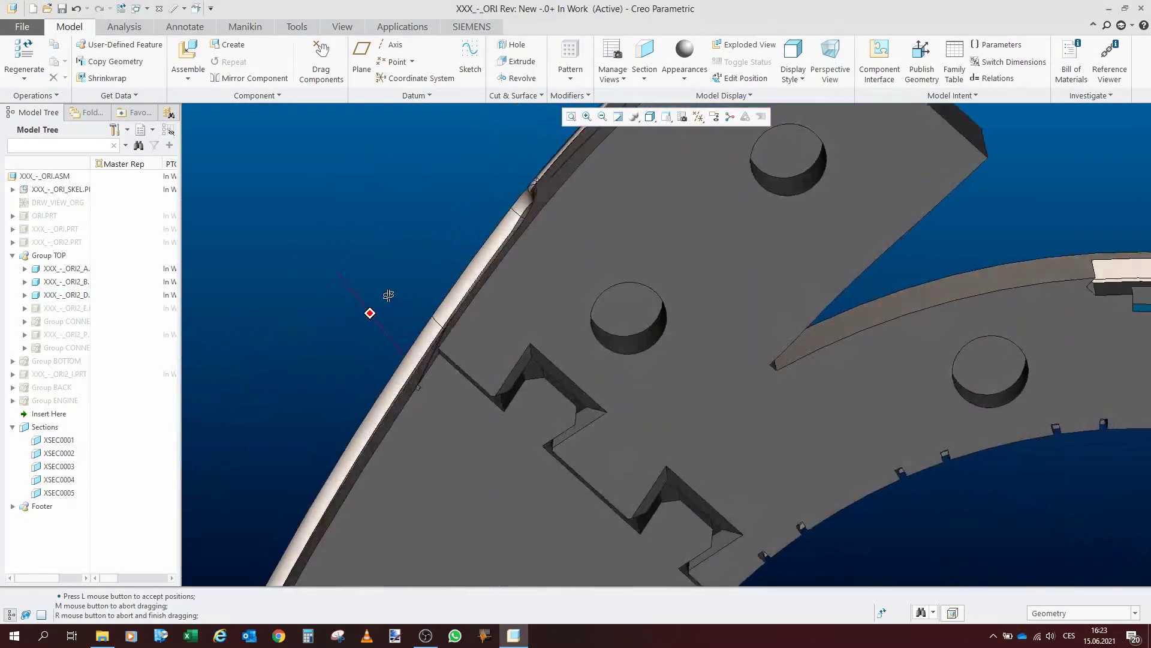
pyautogui.scroll(10, 370, 310)
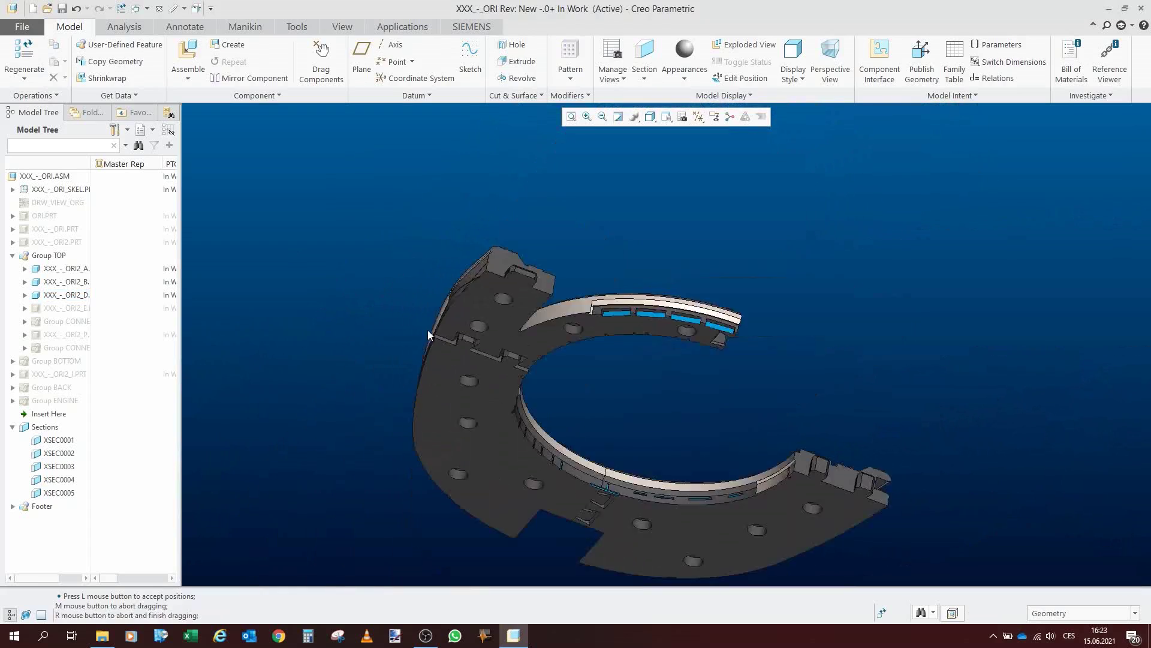
pyautogui.moveTo(428, 334); pyautogui.dragTo(459, 439)
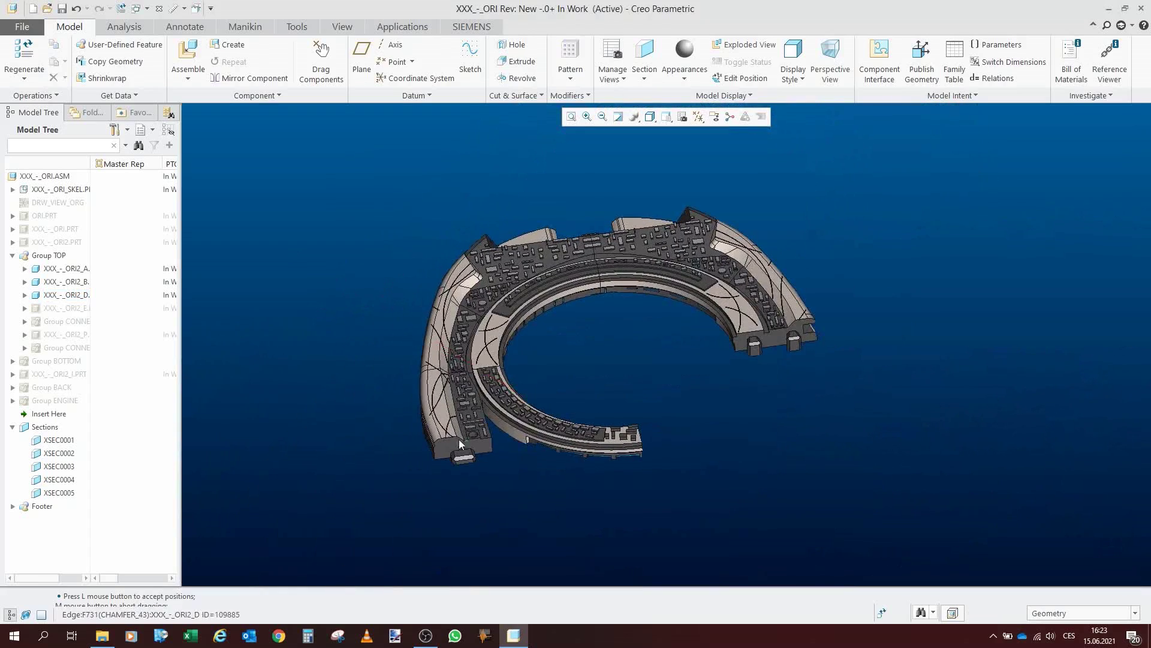
# Show part XXX_-_ORI2_E to complete the upper ring and view it from above.
pyautogui.click(76, 307)
pyautogui.click(95, 265)
pyautogui.click(322, 324)
pyautogui.scroll(-2, 590, 301)
pyautogui.moveTo(590, 301); pyautogui.dragTo(623, 327)
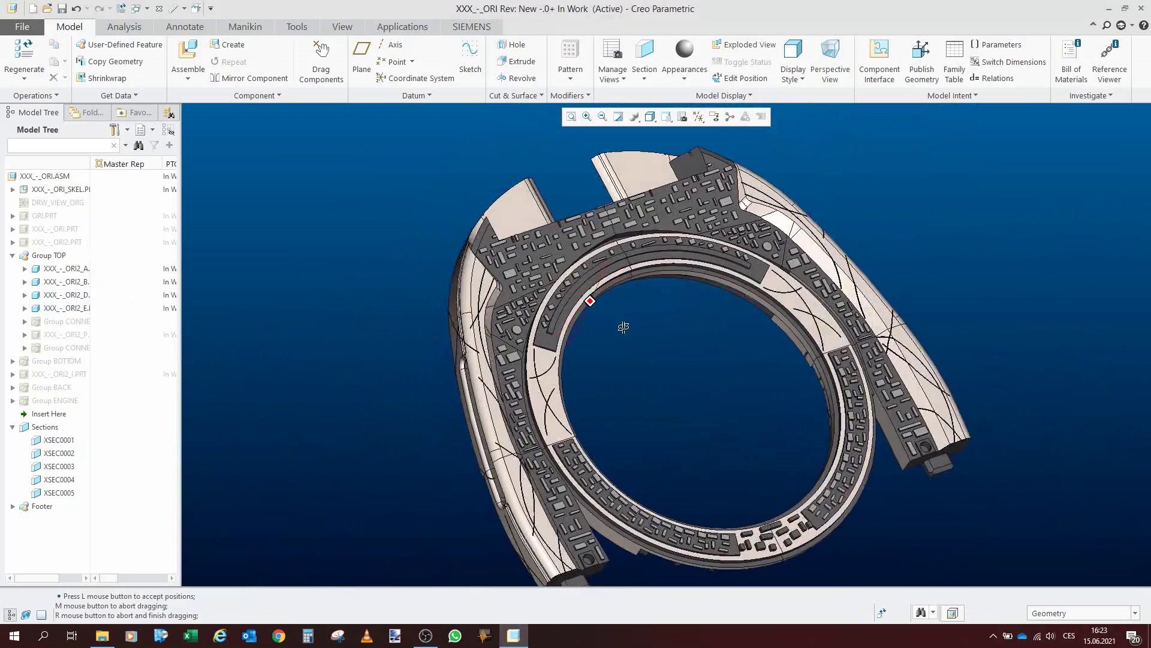
pyautogui.scroll(4, 623, 327)
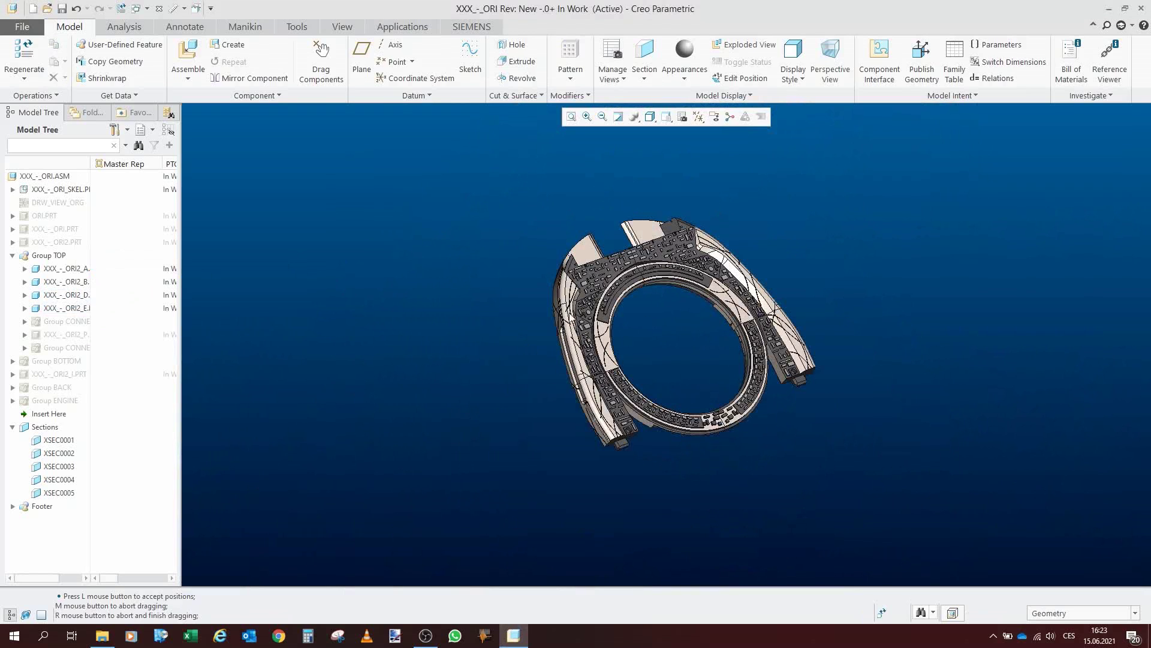
pyautogui.moveTo(647, 238); pyautogui.dragTo(632, 210)
# Show the first connector group in Group TOP and locate its pins in the side slots of the hull.
pyautogui.click(75, 322)
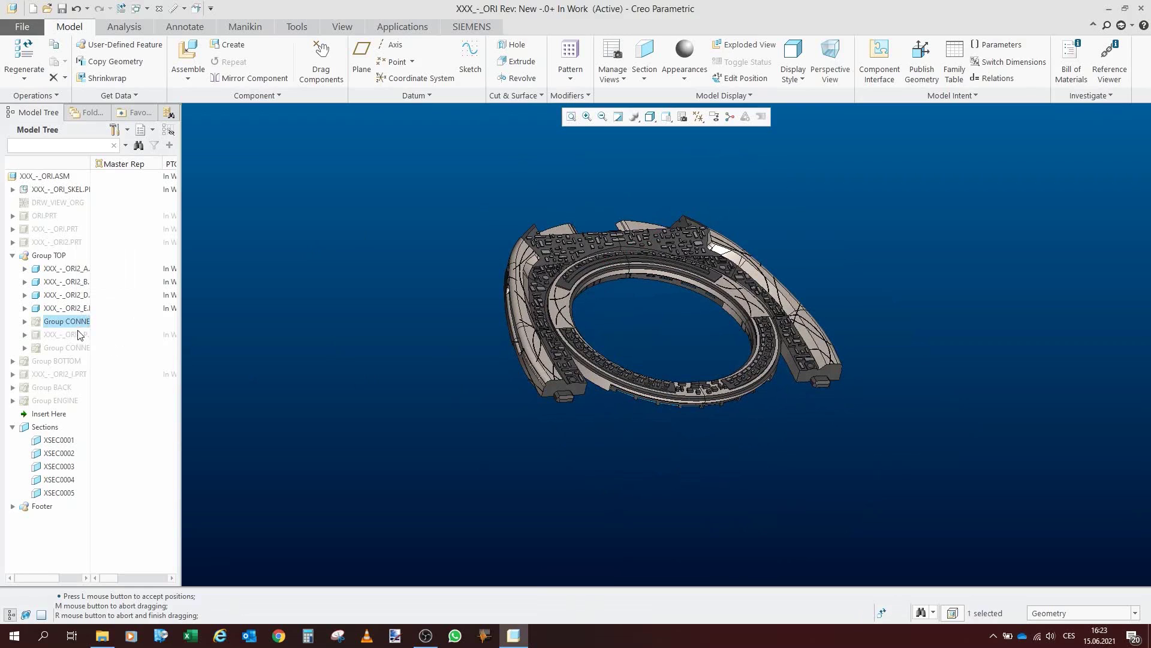
pyautogui.click(76, 324)
pyautogui.click(92, 280)
pyautogui.scroll(-3, 571, 288)
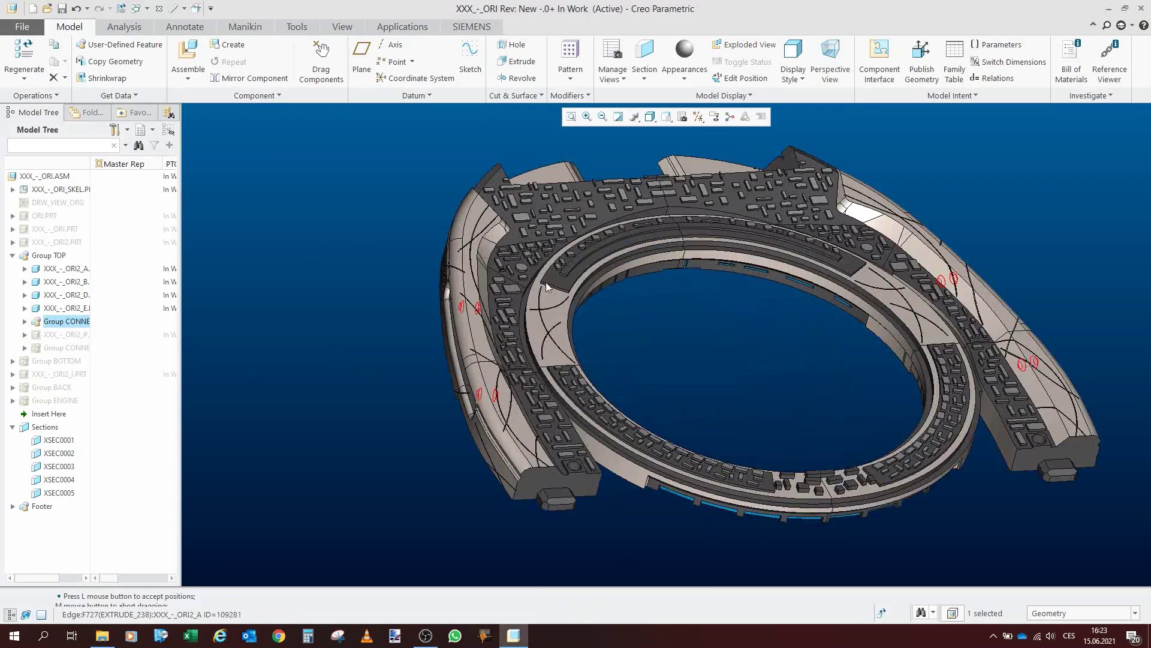
pyautogui.moveTo(517, 282); pyautogui.dragTo(578, 280)
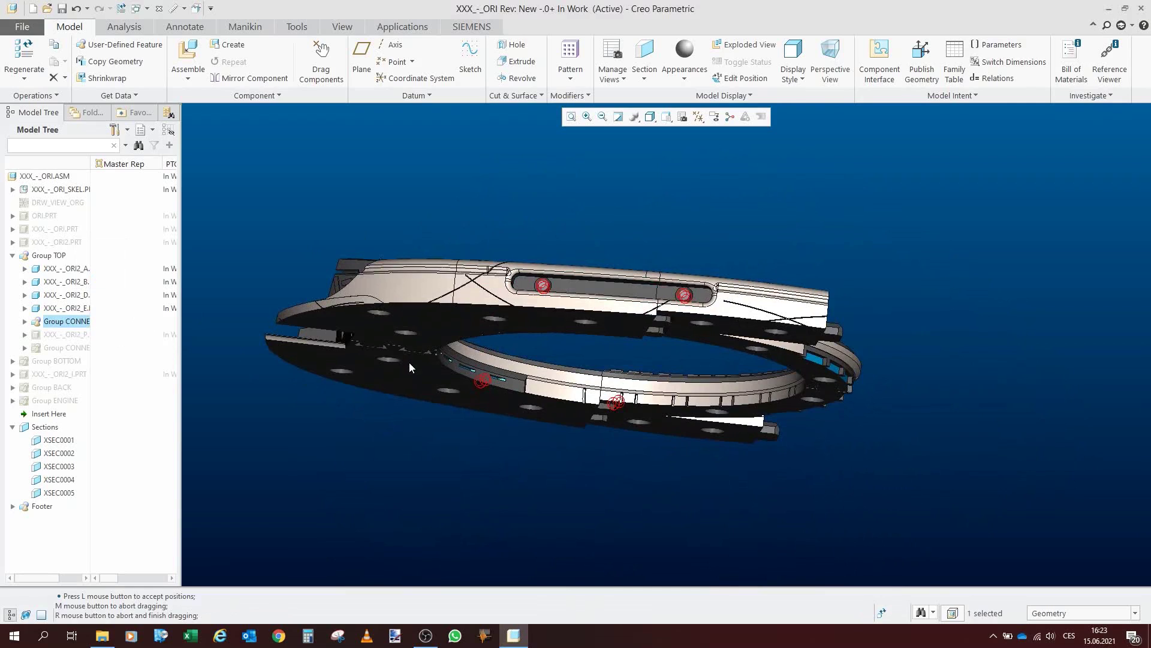
pyautogui.scroll(5, 542, 287)
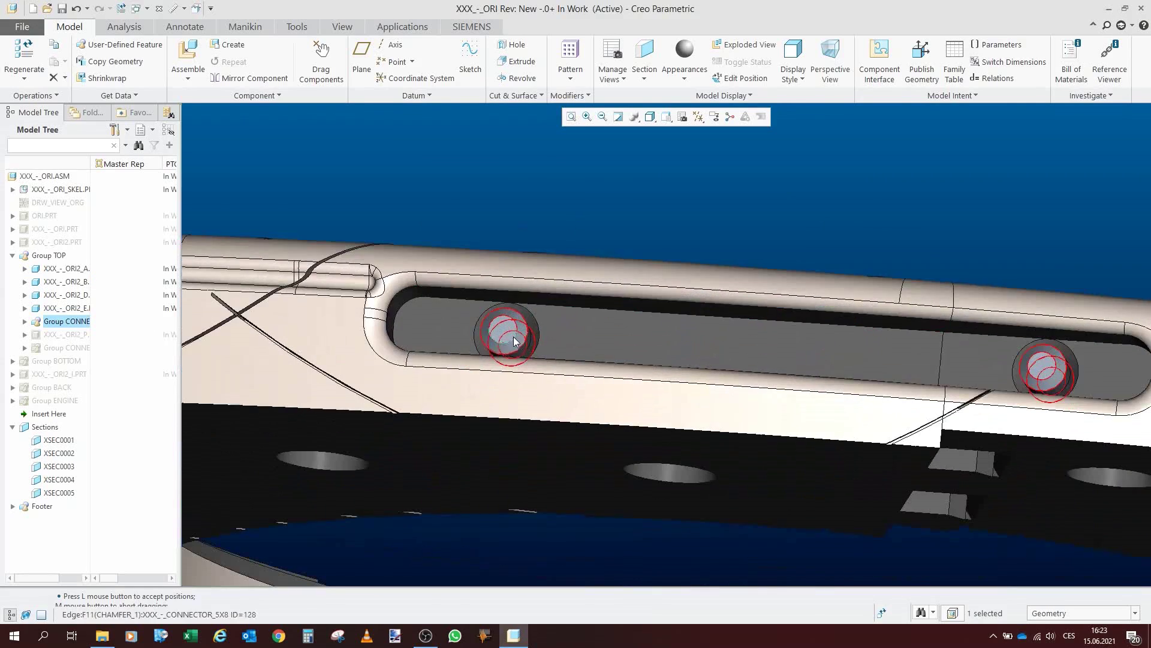
pyautogui.scroll(-4, 515, 340)
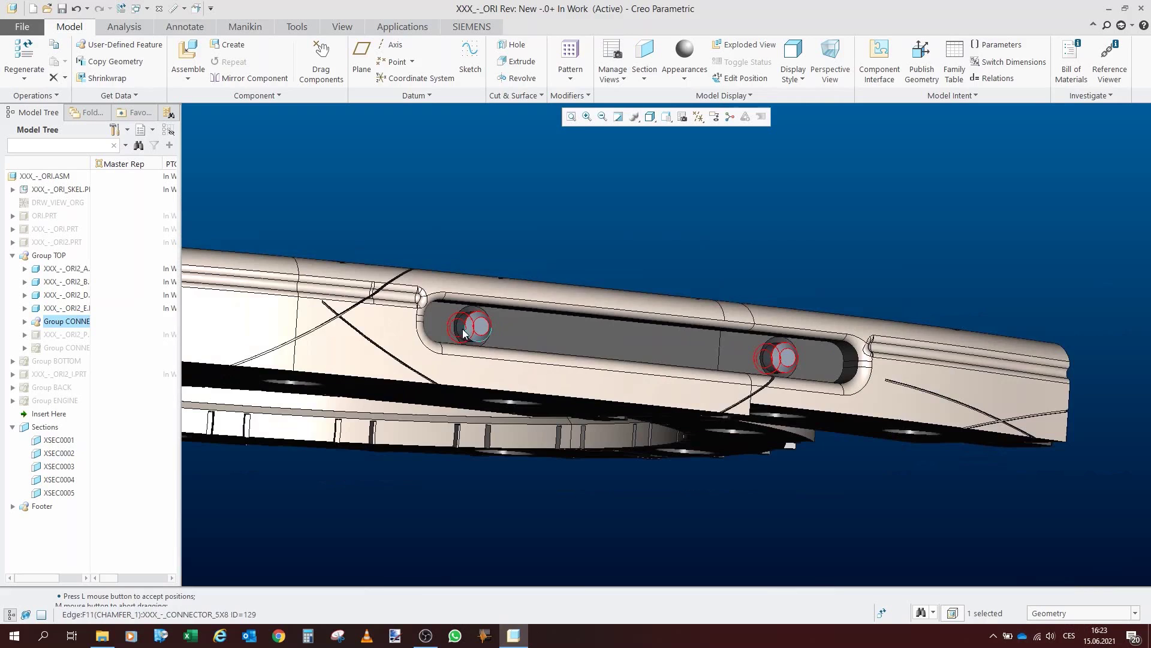
pyautogui.scroll(-5, 800, 391)
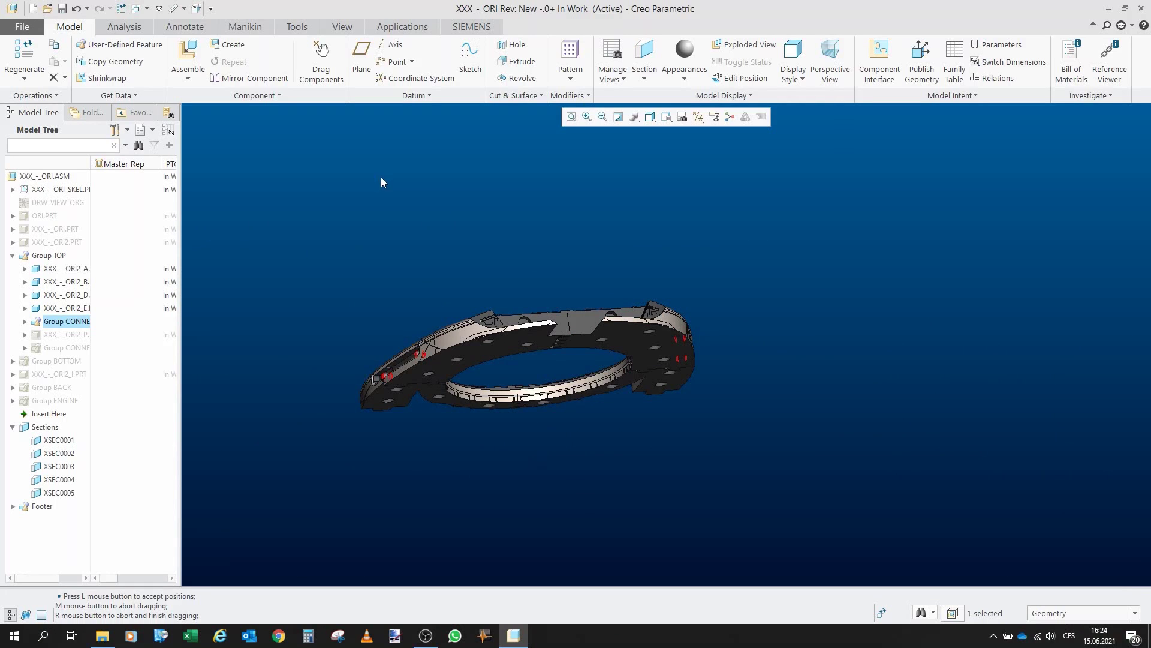
pyautogui.click(394, 205)
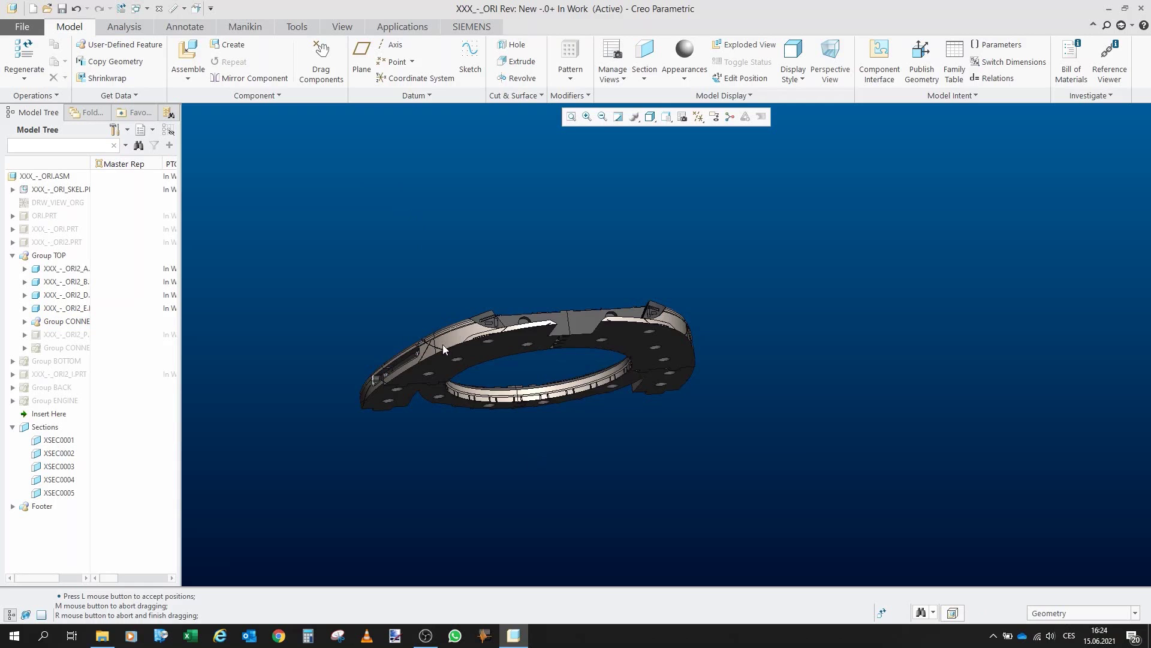
# Examine the connector pins inside the side slot up close and from several angles.
pyautogui.scroll(-5, 400, 355)
pyautogui.moveTo(465, 360); pyautogui.dragTo(506, 374)
pyautogui.scroll(2, 577, 365)
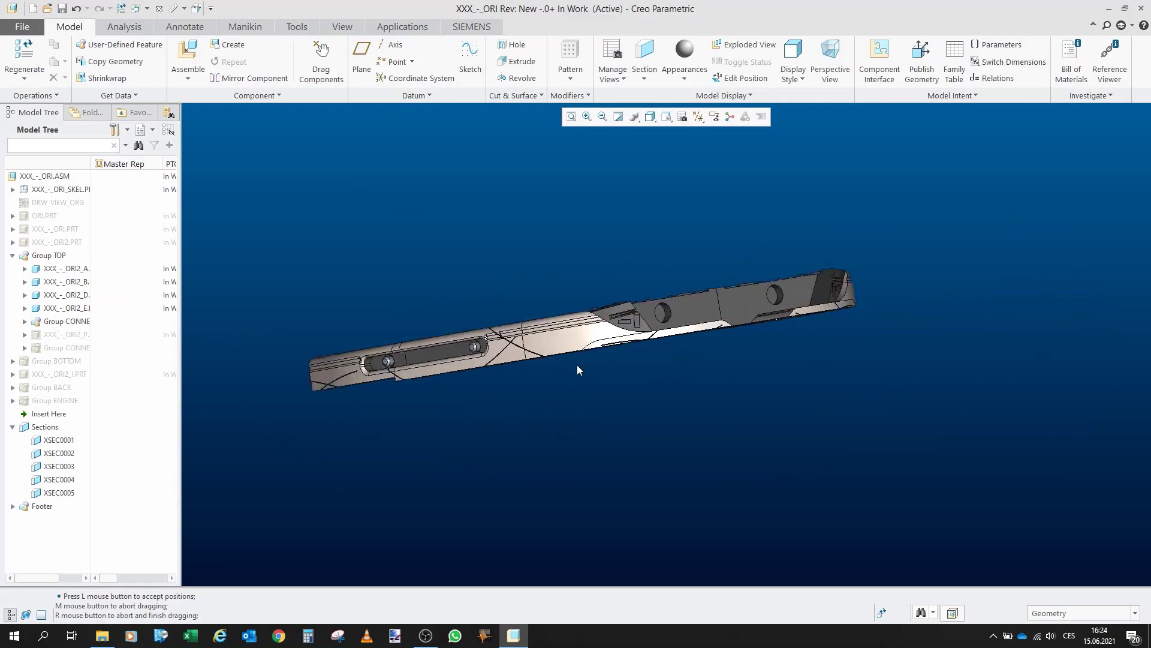
pyautogui.scroll(-2, 577, 366)
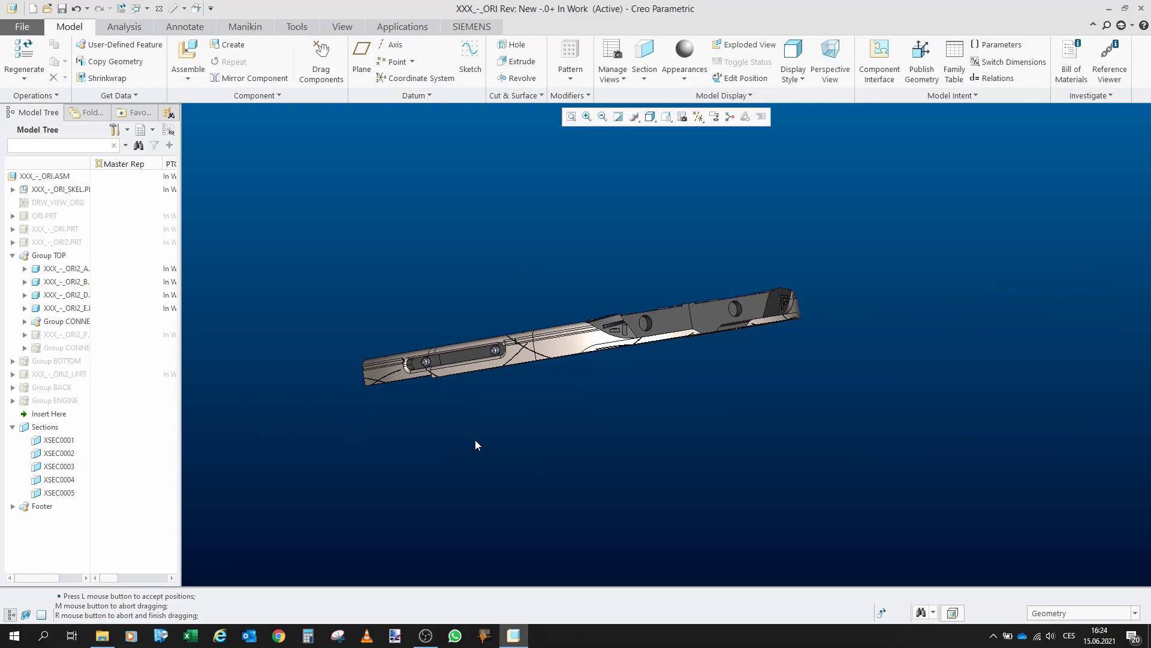
pyautogui.scroll(6, 477, 407)
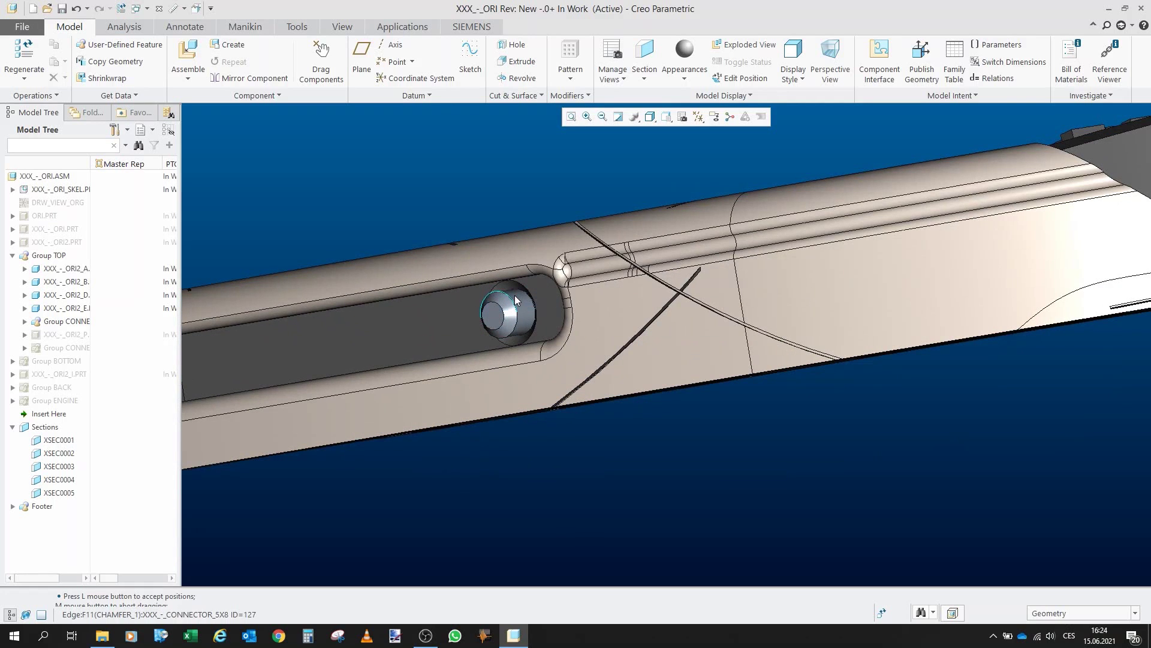
pyautogui.scroll(-8, 514, 296)
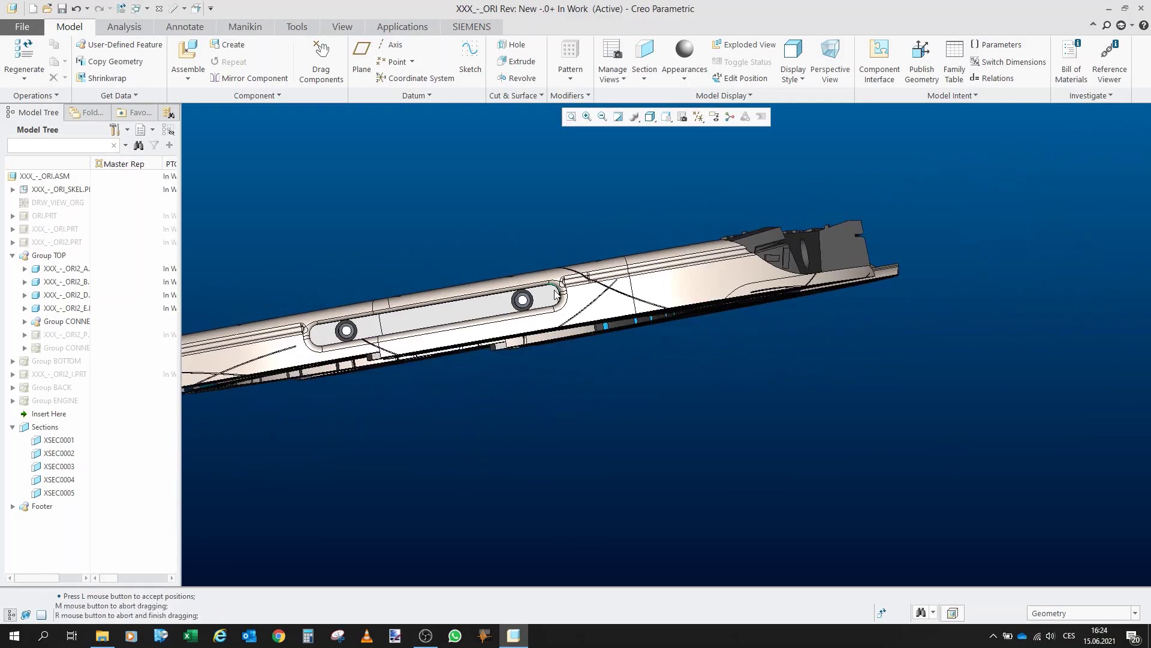
# Show part XXX_-_ORI2_P, the grille panel covering the connector pins, and view it fitted in the side slot.
pyautogui.click(83, 337)
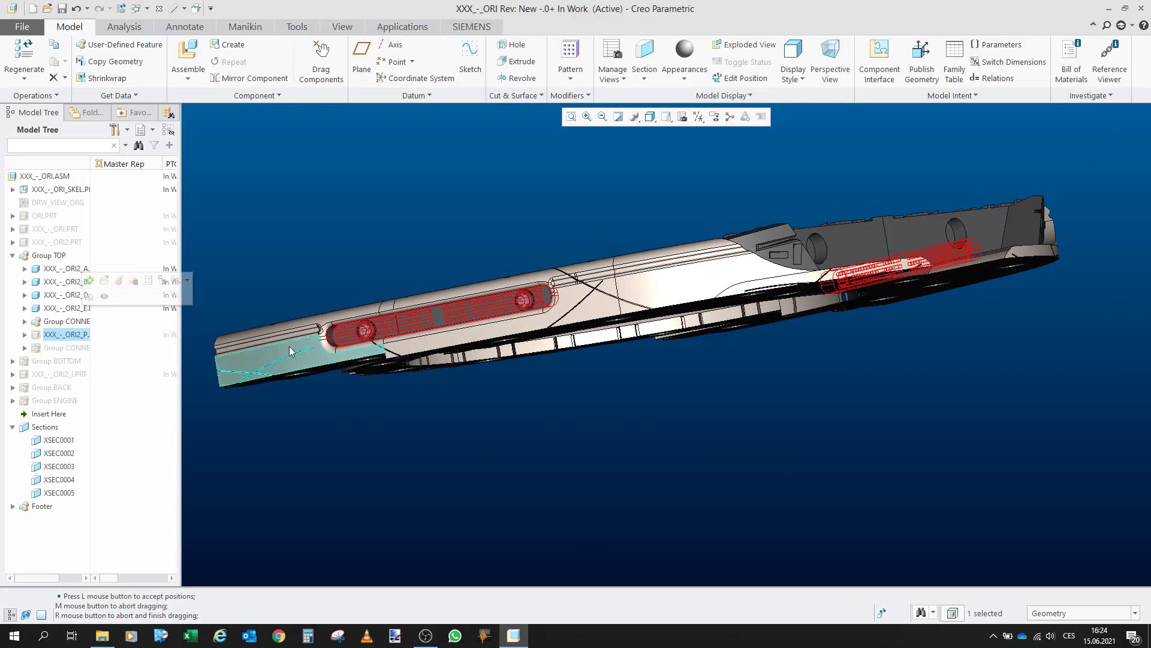
pyautogui.scroll(3, 352, 336)
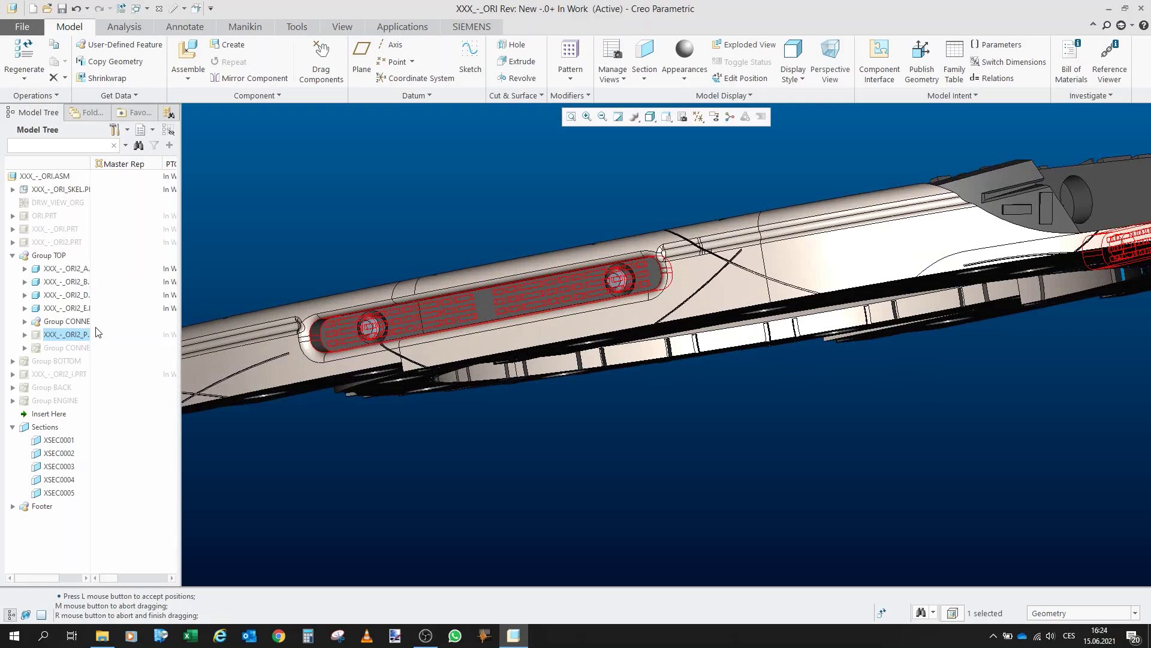
pyautogui.click(63, 337)
pyautogui.click(393, 193)
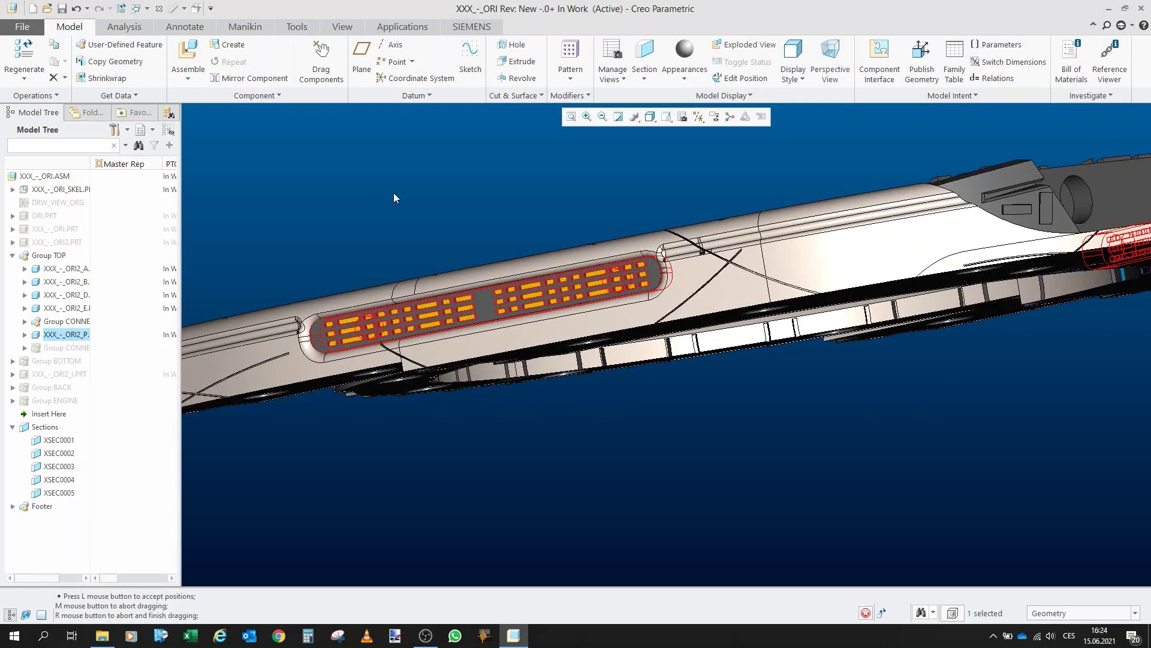
pyautogui.scroll(-2, 394, 192)
pyautogui.scroll(2, 453, 268)
pyautogui.click(454, 268)
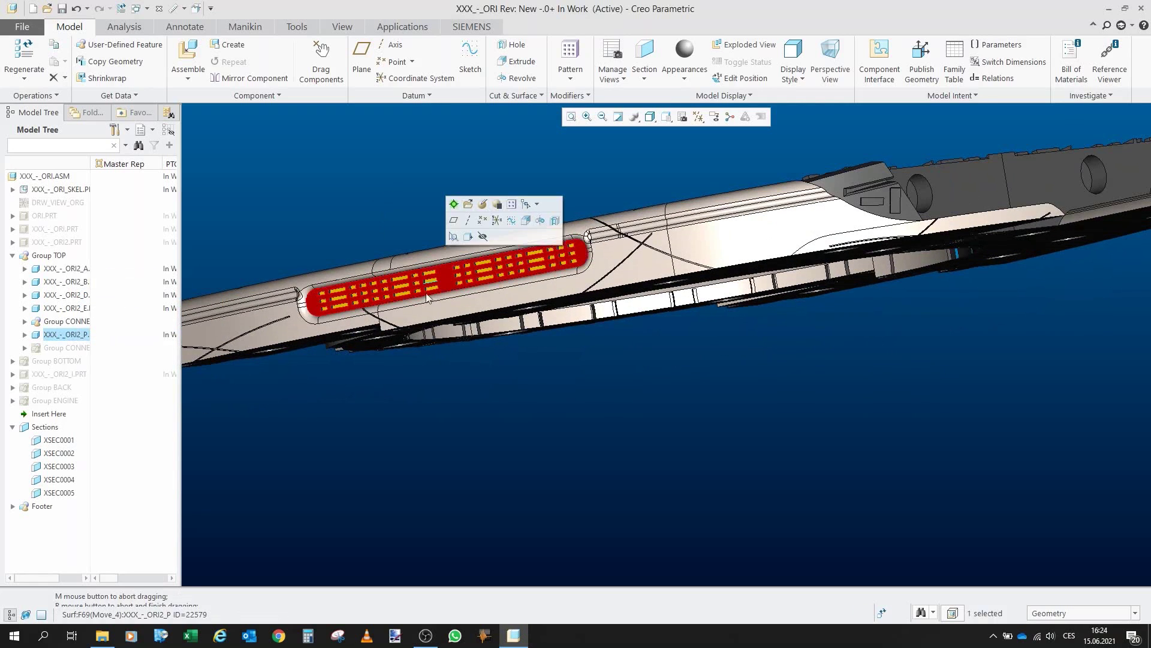
pyautogui.moveTo(437, 428); pyautogui.dragTo(458, 452)
pyautogui.click(459, 452)
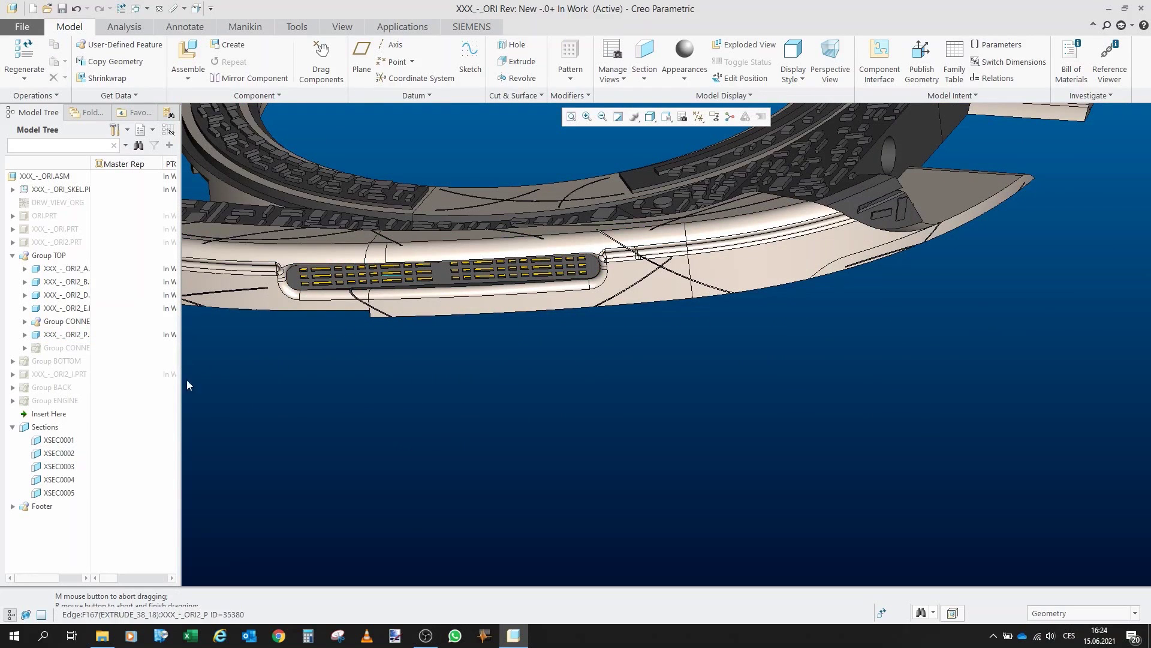
# Open part XXX_-_ORI2_P on its own, inspect the two round holes in its back, and return to the assembly.
pyautogui.click(75, 334)
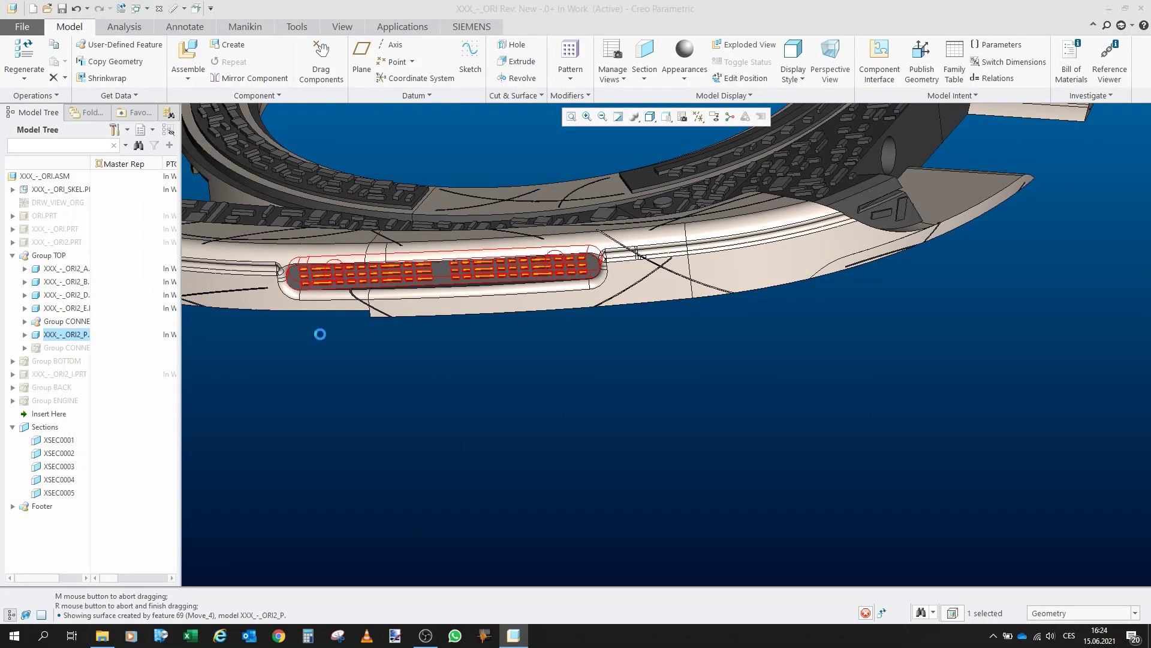
pyautogui.moveTo(455, 373); pyautogui.dragTo(624, 383)
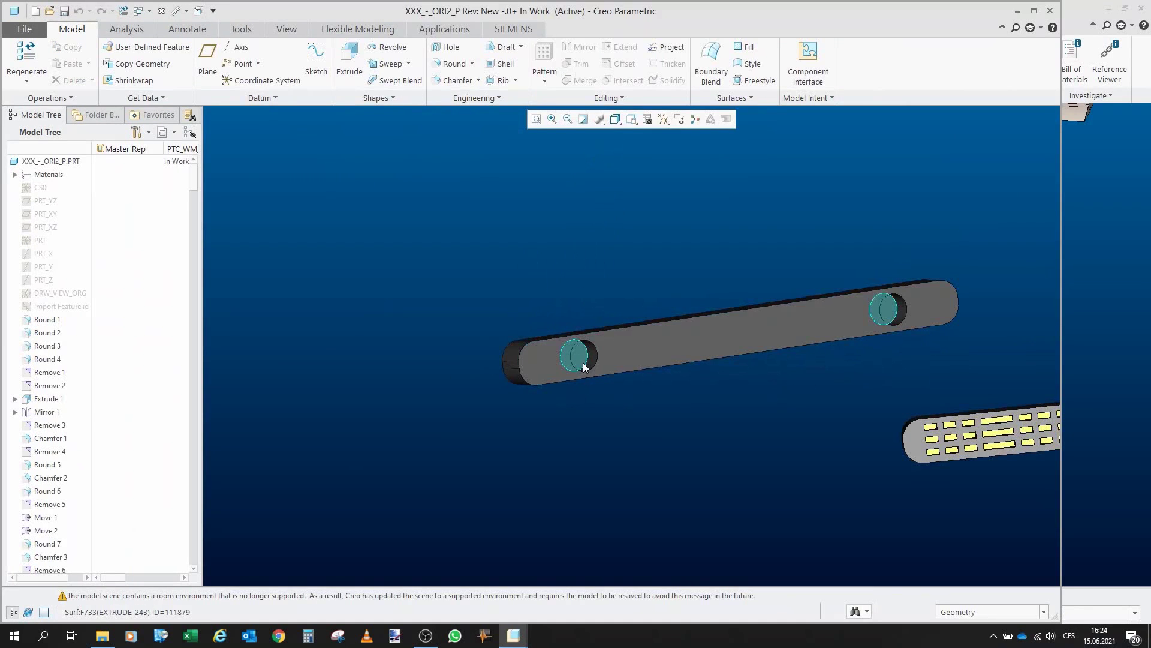
pyautogui.click(161, 11)
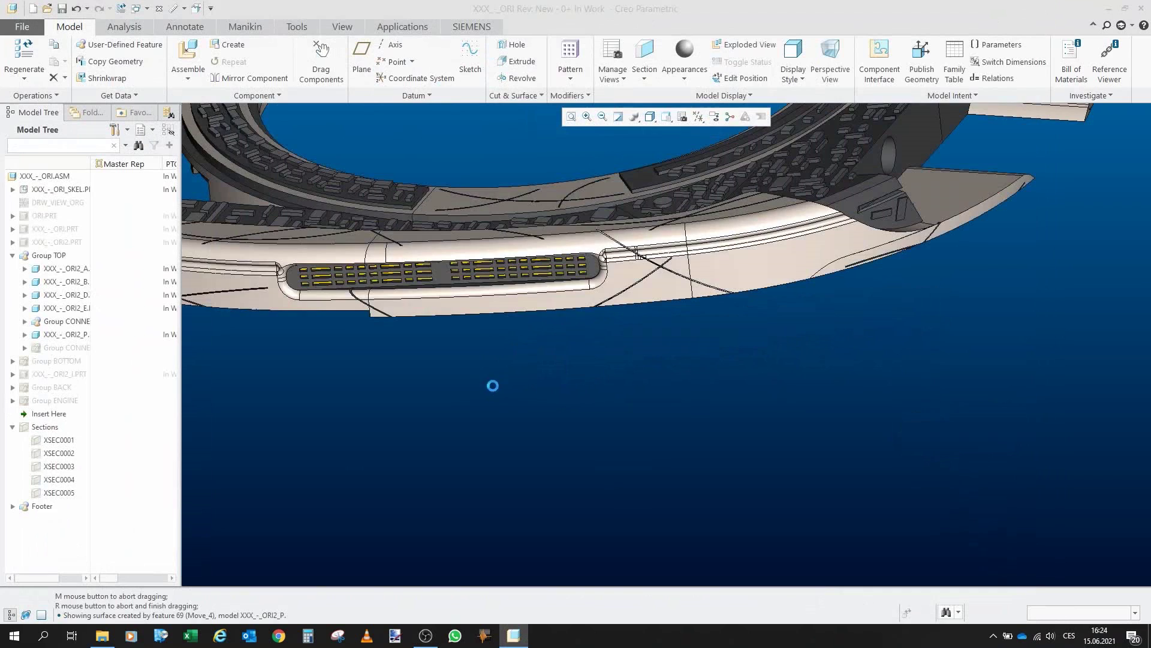
# Examine the top assembly with the fitted grille panel from the side and from the underside.
pyautogui.scroll(3, 395, 354)
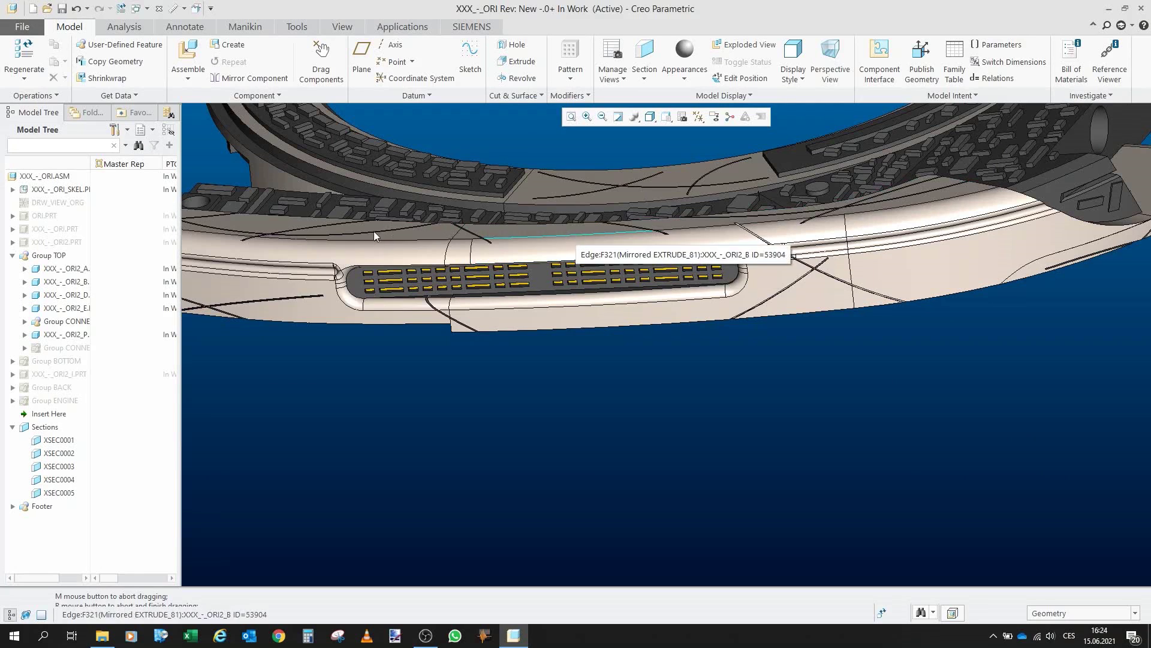
pyautogui.scroll(-1, 501, 264)
pyautogui.scroll(-3, 500, 264)
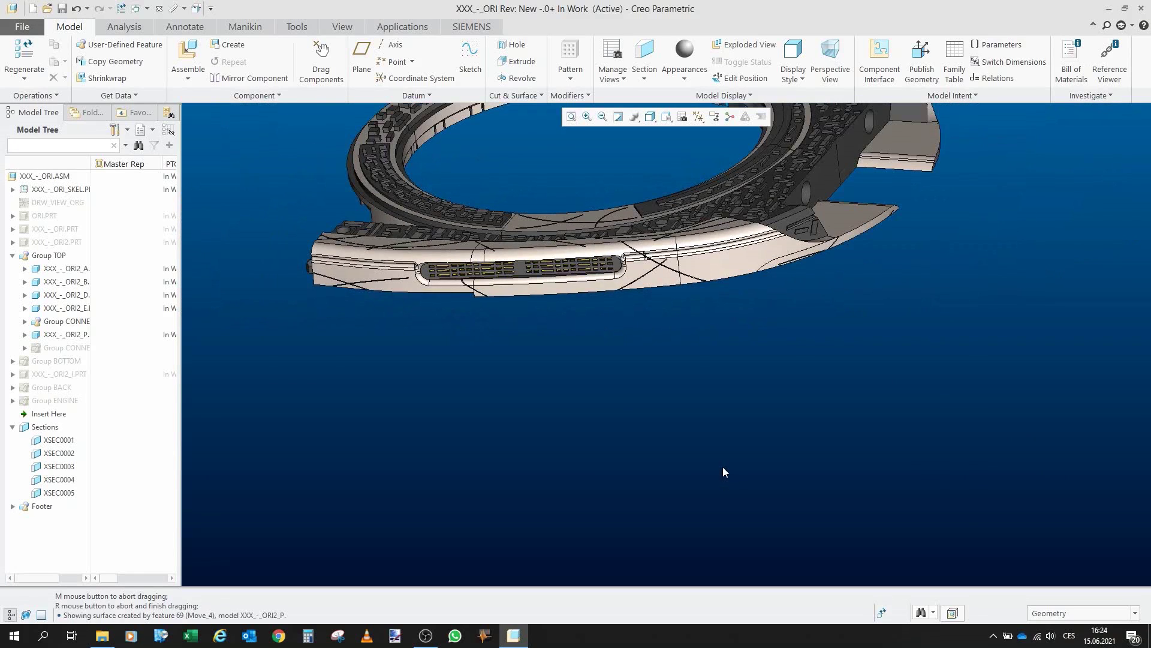
pyautogui.scroll(-2, 717, 464)
pyautogui.scroll(2, 720, 419)
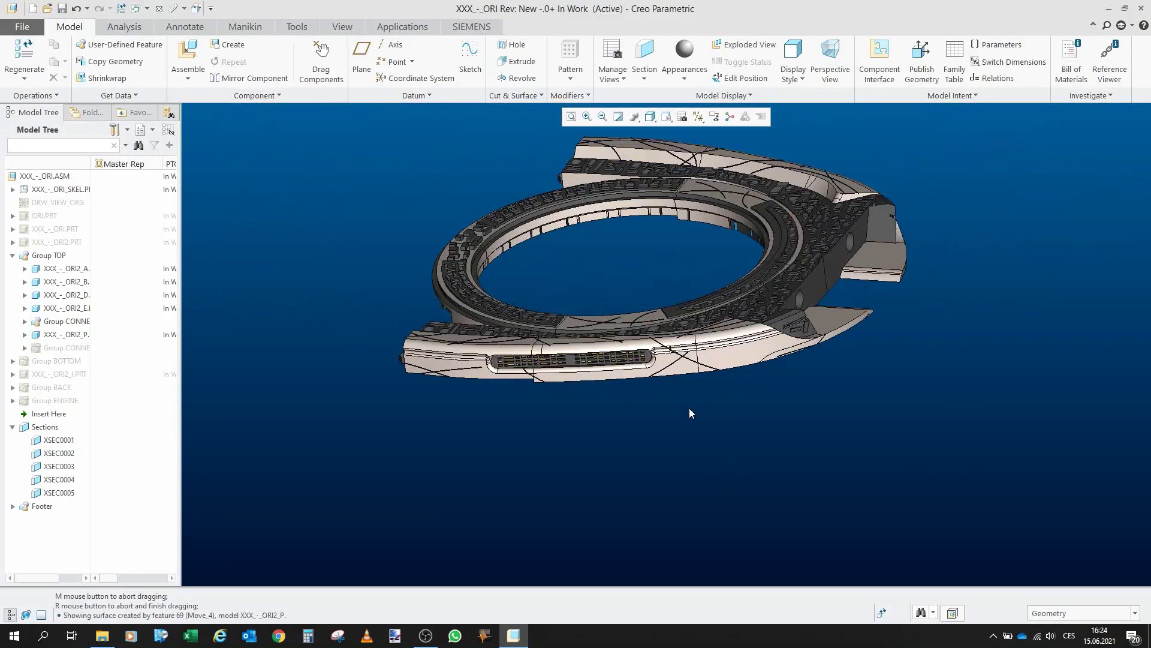
pyautogui.scroll(3, 545, 387)
pyautogui.moveTo(535, 350); pyautogui.dragTo(548, 396)
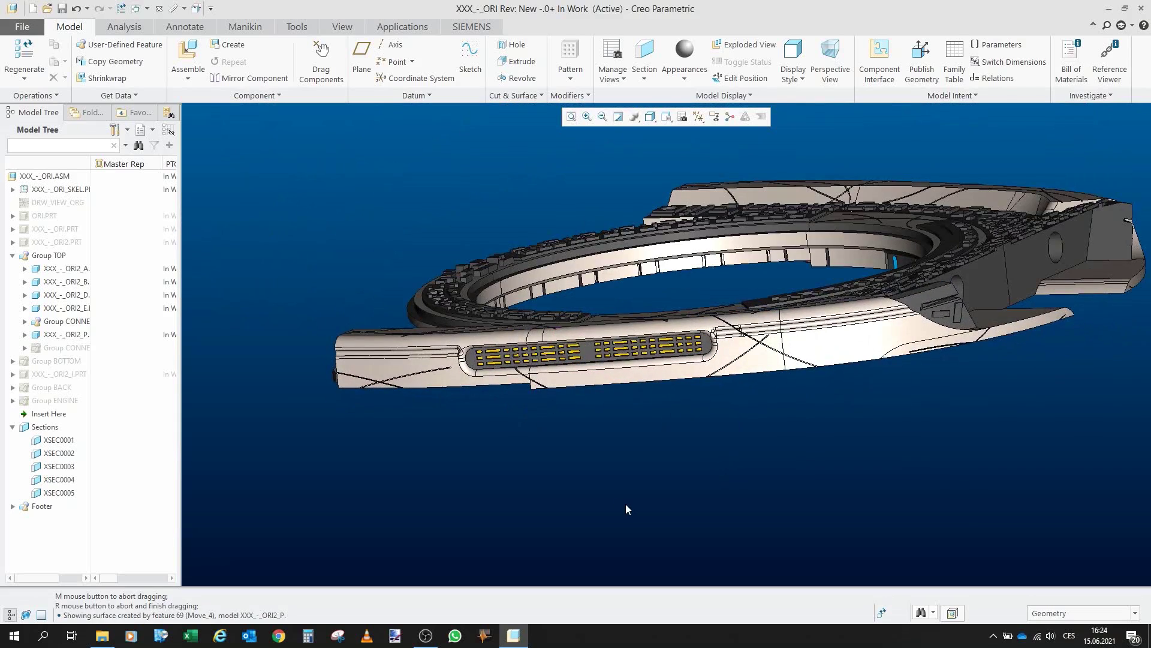
pyautogui.moveTo(624, 502); pyautogui.dragTo(554, 212)
pyautogui.scroll(-2, 555, 354)
pyautogui.scroll(5, 580, 318)
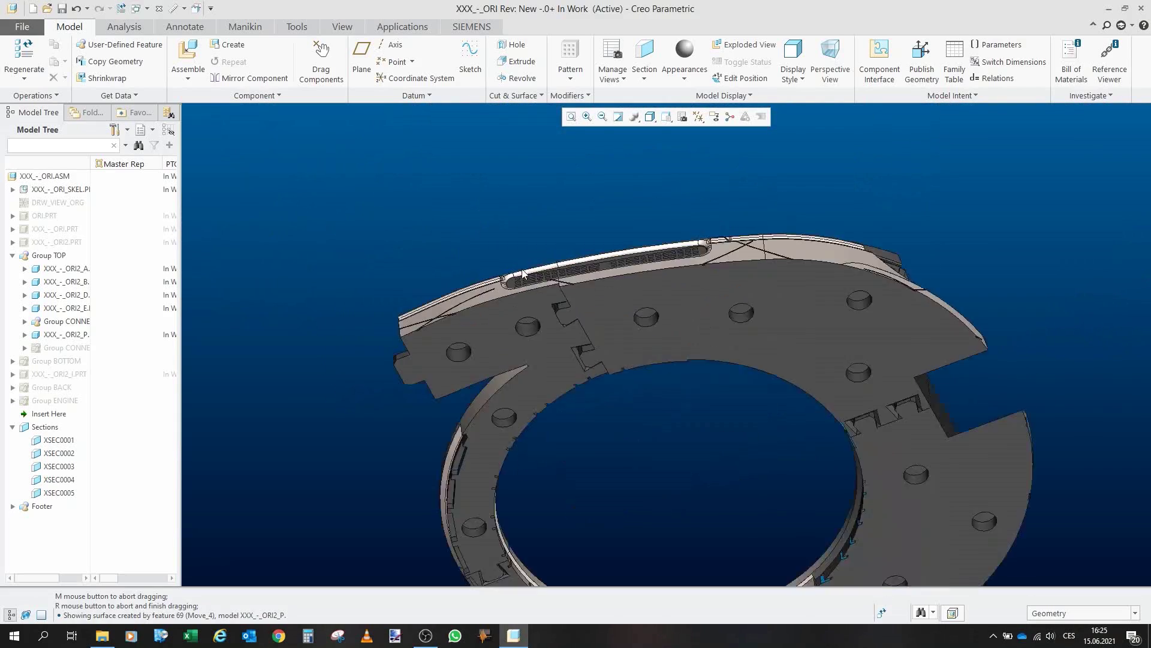
pyautogui.scroll(-1, 545, 305)
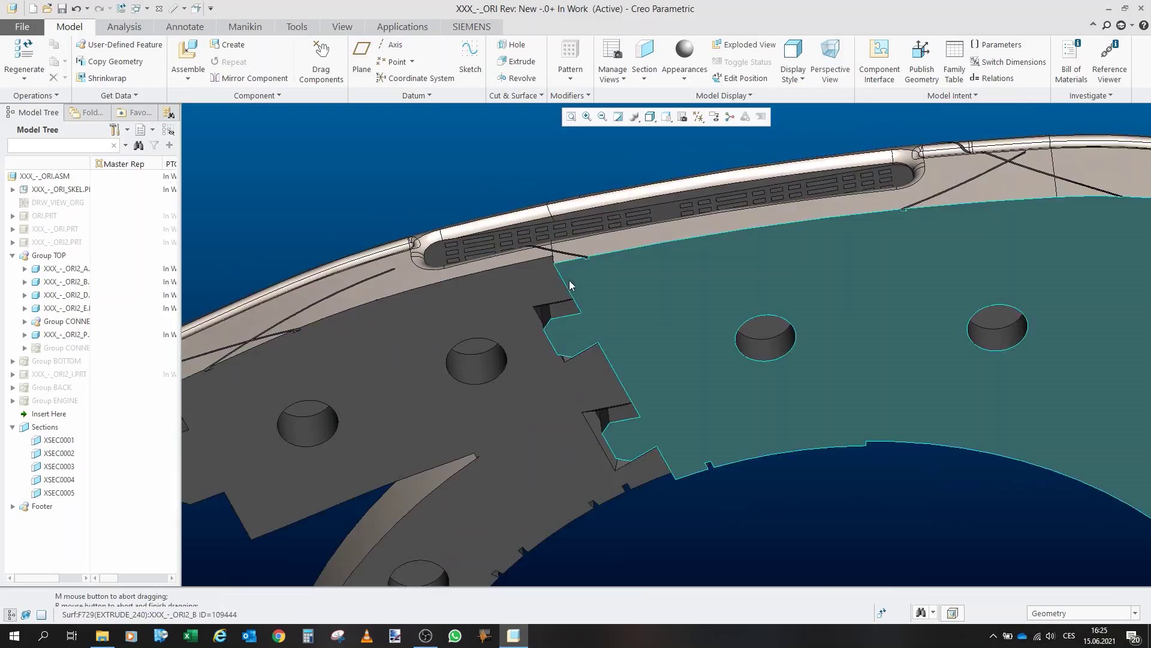
# Examine the grille panel in the side slot up close, with the connector pins behind its openings.
pyautogui.moveTo(569, 284); pyautogui.dragTo(588, 408)
pyautogui.scroll(-2, 570, 398)
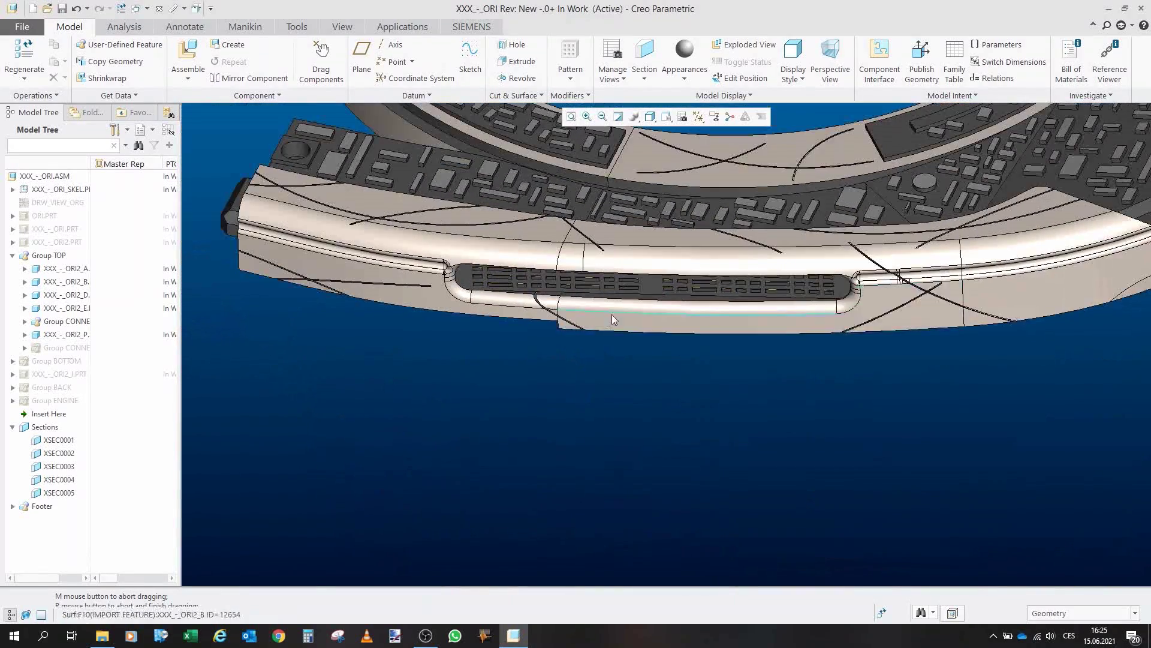
pyautogui.scroll(3, 448, 237)
pyautogui.scroll(-2, 399, 231)
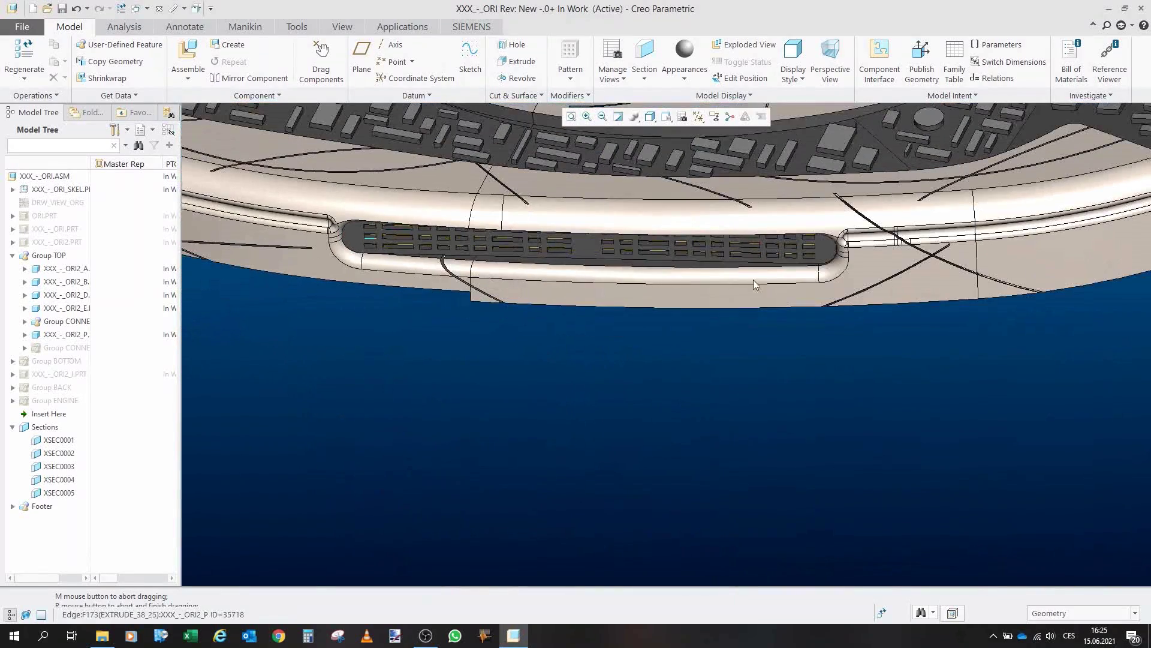
pyautogui.moveTo(678, 260); pyautogui.dragTo(590, 240)
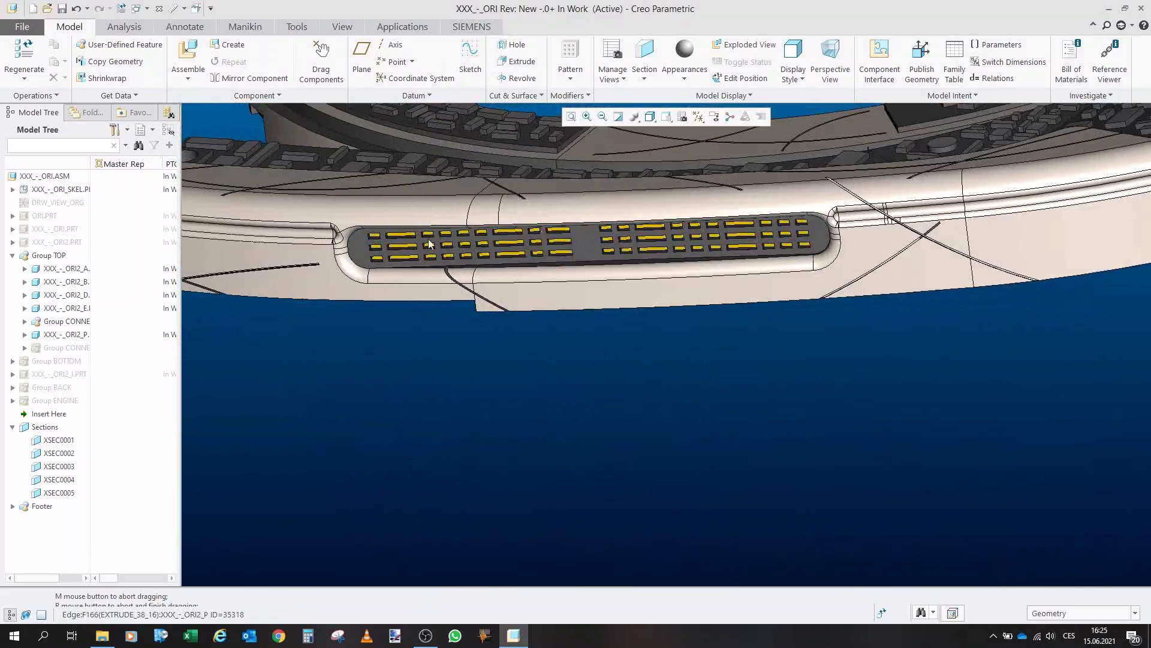
pyautogui.scroll(3, 429, 244)
pyautogui.scroll(-2, 841, 231)
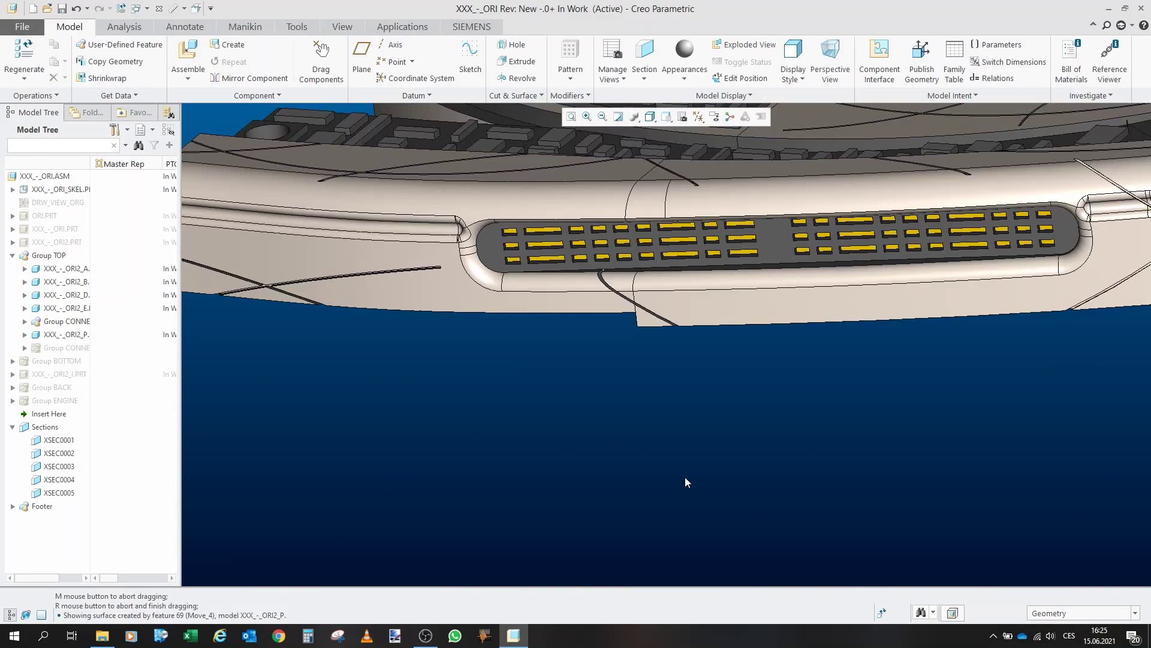
pyautogui.scroll(-2, 422, 310)
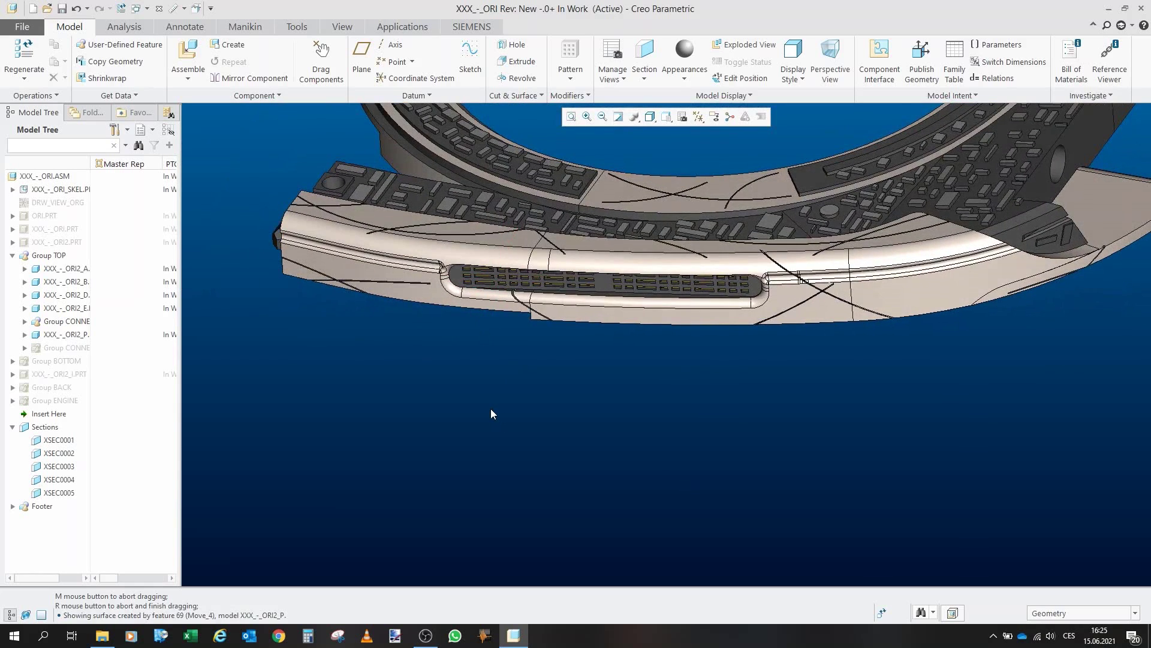
# Show the second connector group in Group TOP and view its pins in the ring's underside holes and rear end.
pyautogui.scroll(-2, 489, 406)
pyautogui.scroll(-2, 501, 458)
pyautogui.moveTo(501, 458); pyautogui.dragTo(536, 296)
pyautogui.scroll(-2, 520, 246)
pyautogui.click(74, 348)
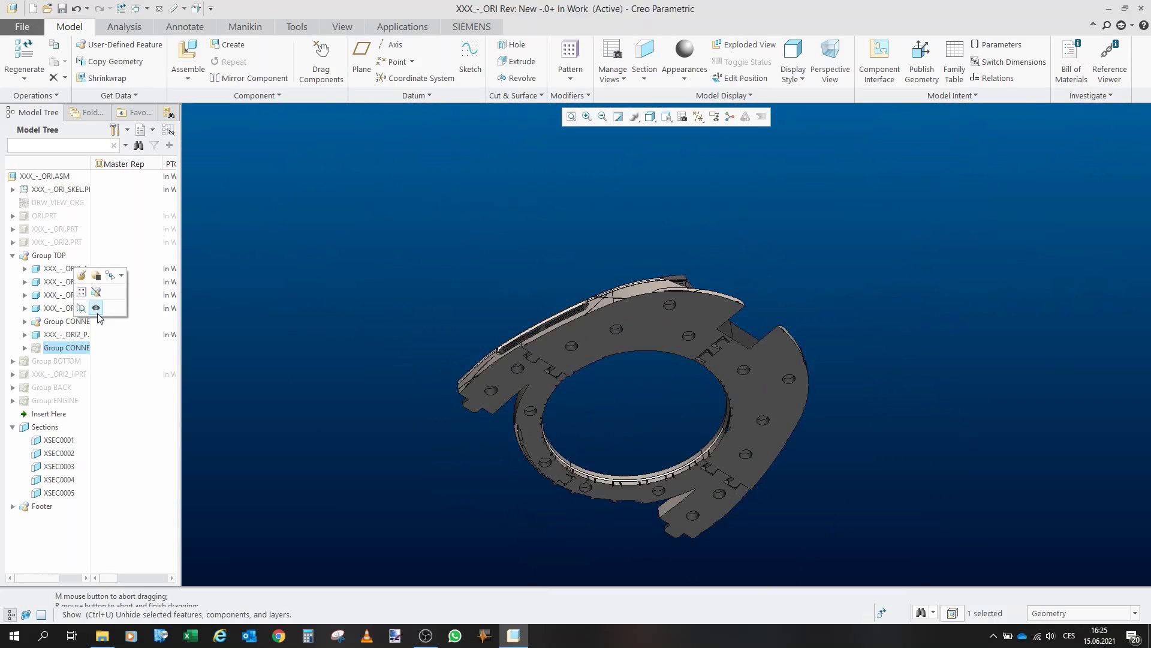
pyautogui.click(96, 308)
pyautogui.click(384, 257)
pyautogui.scroll(3, 589, 361)
pyautogui.moveTo(577, 335); pyautogui.dragTo(561, 253)
pyautogui.scroll(-5, 561, 253)
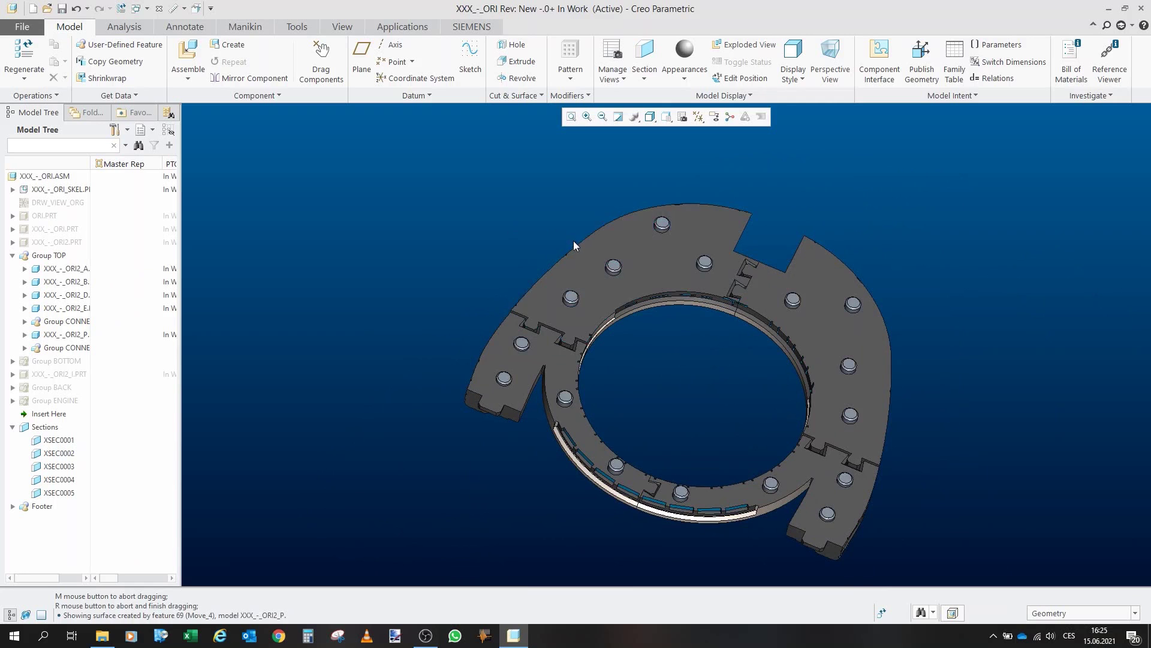
pyautogui.moveTo(574, 239)
pyautogui.mouseDown()
pyautogui.moveTo(558, 212)
pyautogui.moveTo(512, 234)
pyautogui.moveTo(643, 281)
pyautogui.moveTo(580, 383)
pyautogui.mouseUp()
pyautogui.scroll(-3, 687, 129)
pyautogui.moveTo(618, 244)
pyautogui.mouseDown()
pyautogui.moveTo(650, 226)
pyautogui.moveTo(667, 256)
pyautogui.mouseUp()
# Collapse Group TOP in the model tree, then show Group BOTTOM and expand it.
pyautogui.hotkey('ctrl', 'a')
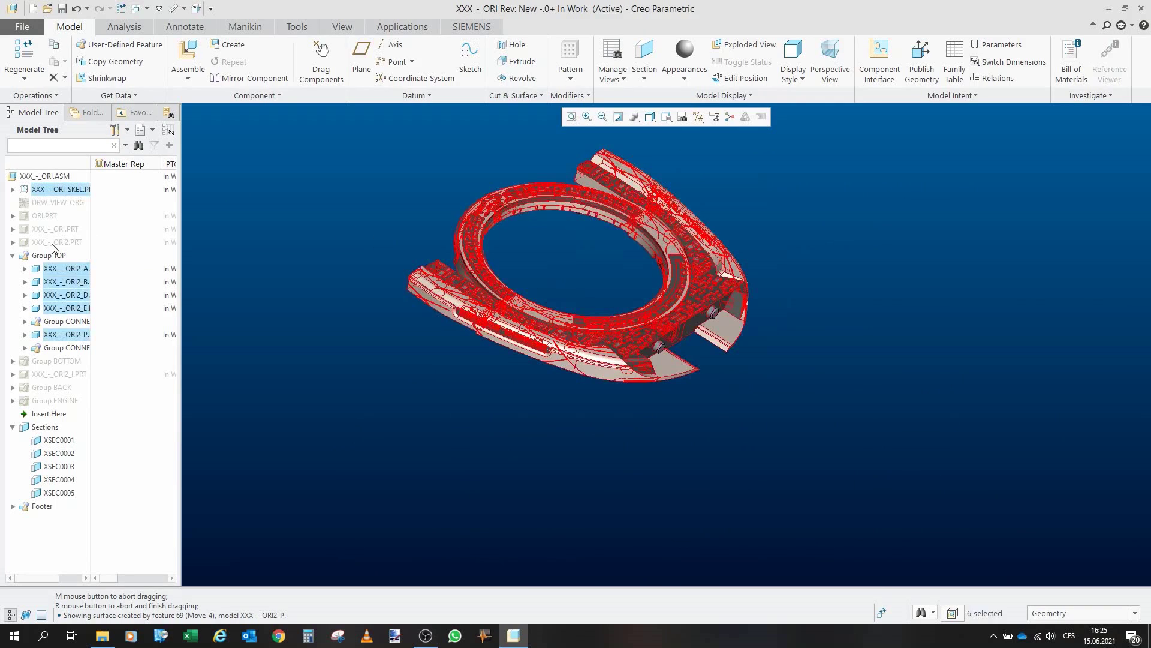
pyautogui.click(183, 204)
pyautogui.click(12, 256)
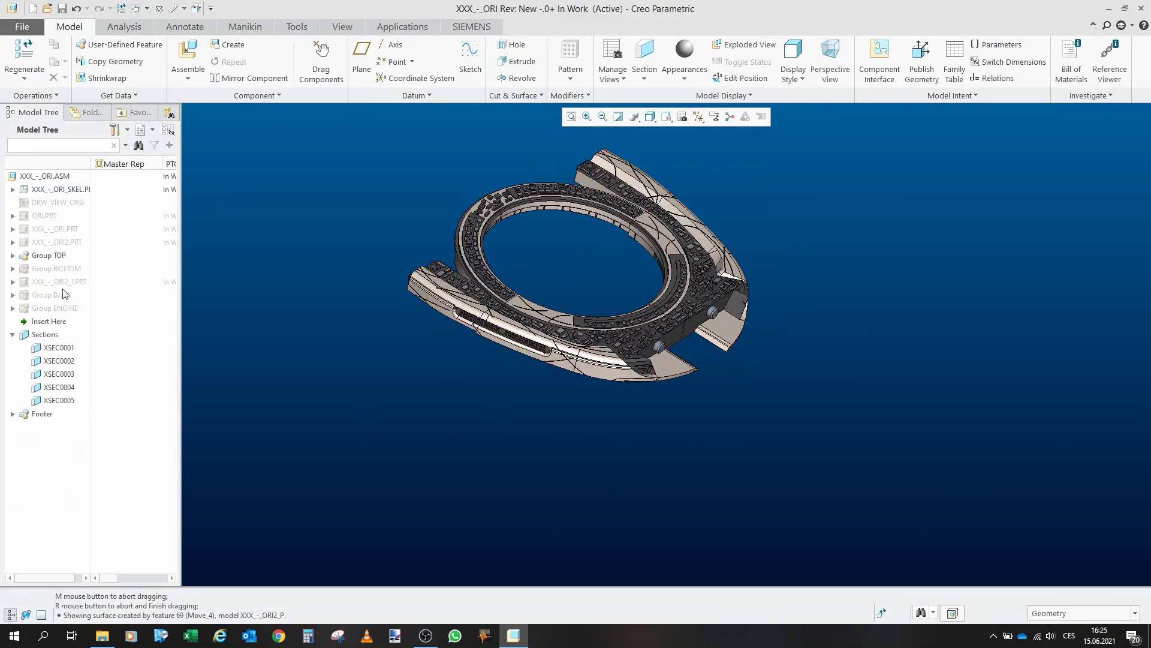
pyautogui.click(70, 269)
pyautogui.click(13, 270)
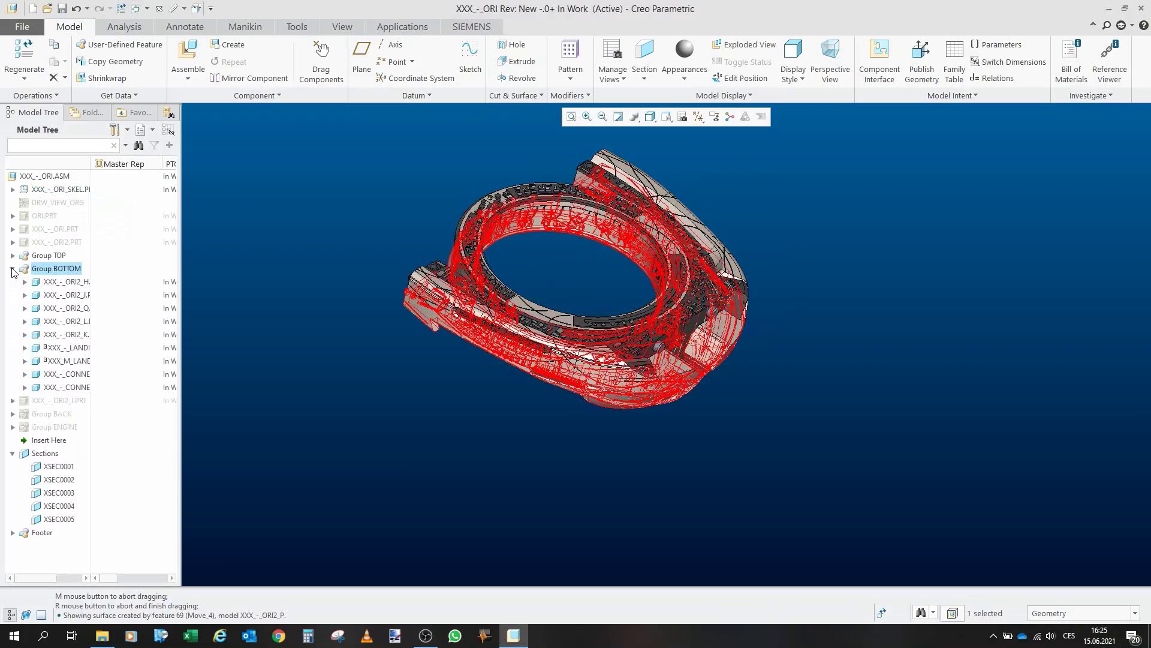
# Hide every part of Group BOTTOM except XXX_-_ORI2_H and view that part fitted under the ring.
pyautogui.click(57, 295)
pyautogui.keyDown('shift'); pyautogui.click(66, 387); pyautogui.keyUp('shift')
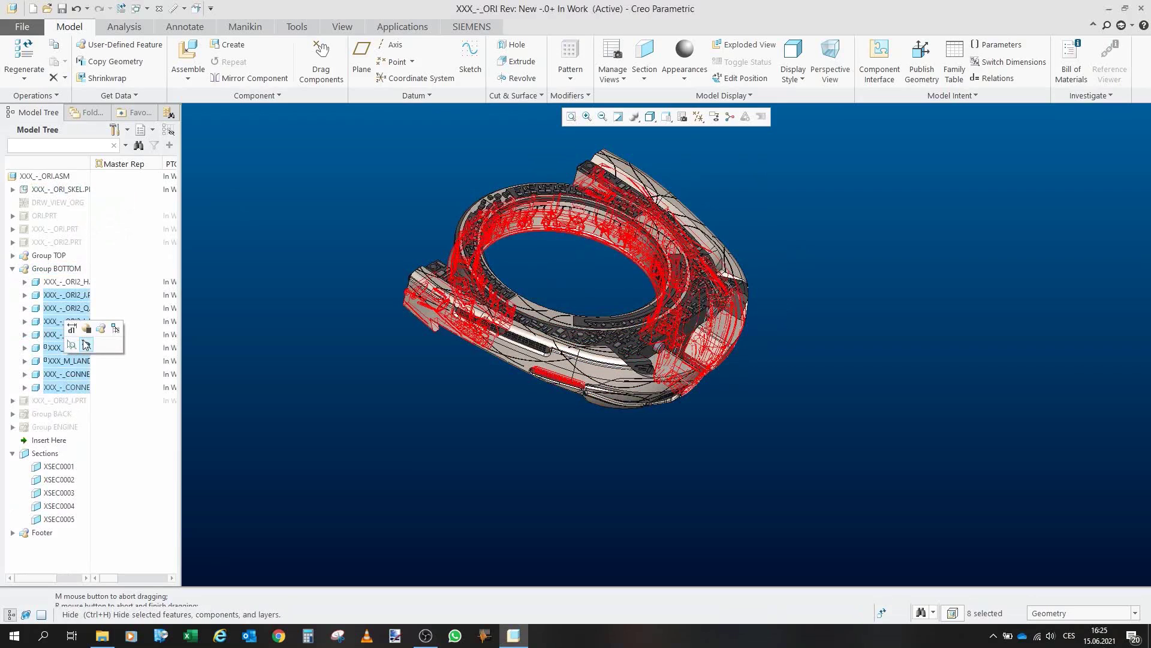
pyautogui.click(85, 339)
pyautogui.moveTo(559, 363); pyautogui.dragTo(659, 350)
pyautogui.scroll(-3, 555, 315)
pyautogui.moveTo(533, 340)
pyautogui.mouseDown()
pyautogui.moveTo(532, 352)
pyautogui.moveTo(539, 332)
pyautogui.mouseUp()
pyautogui.moveTo(627, 310)
pyautogui.mouseDown()
pyautogui.moveTo(647, 299)
pyautogui.moveTo(628, 328)
pyautogui.mouseUp()
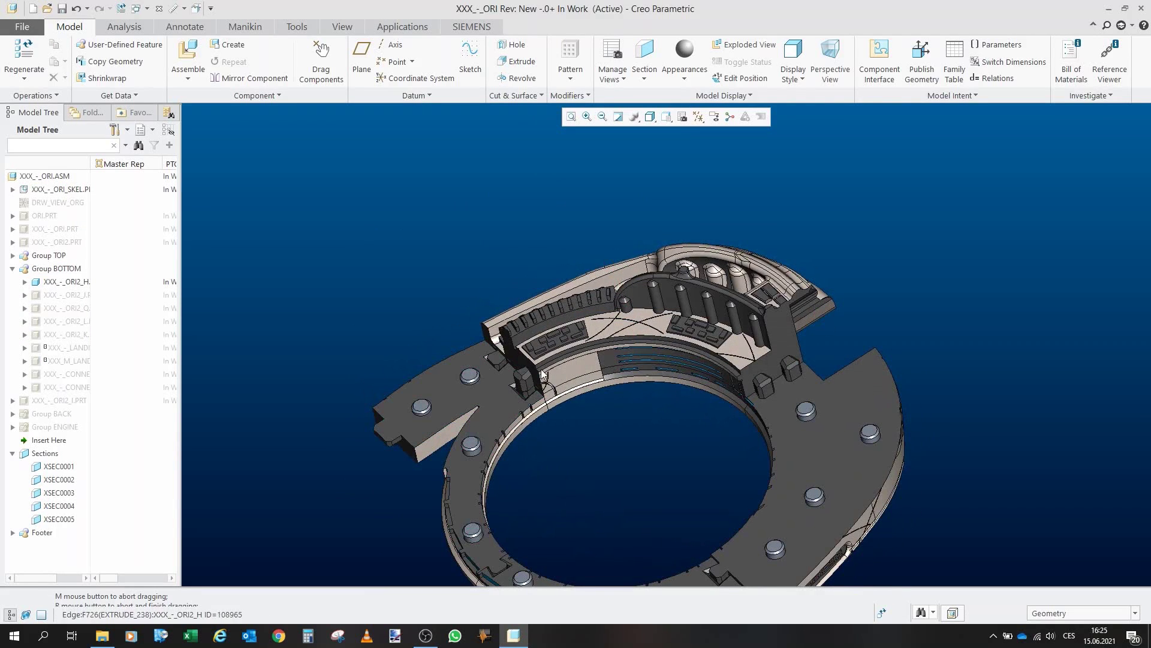
pyautogui.moveTo(782, 363); pyautogui.dragTo(795, 373)
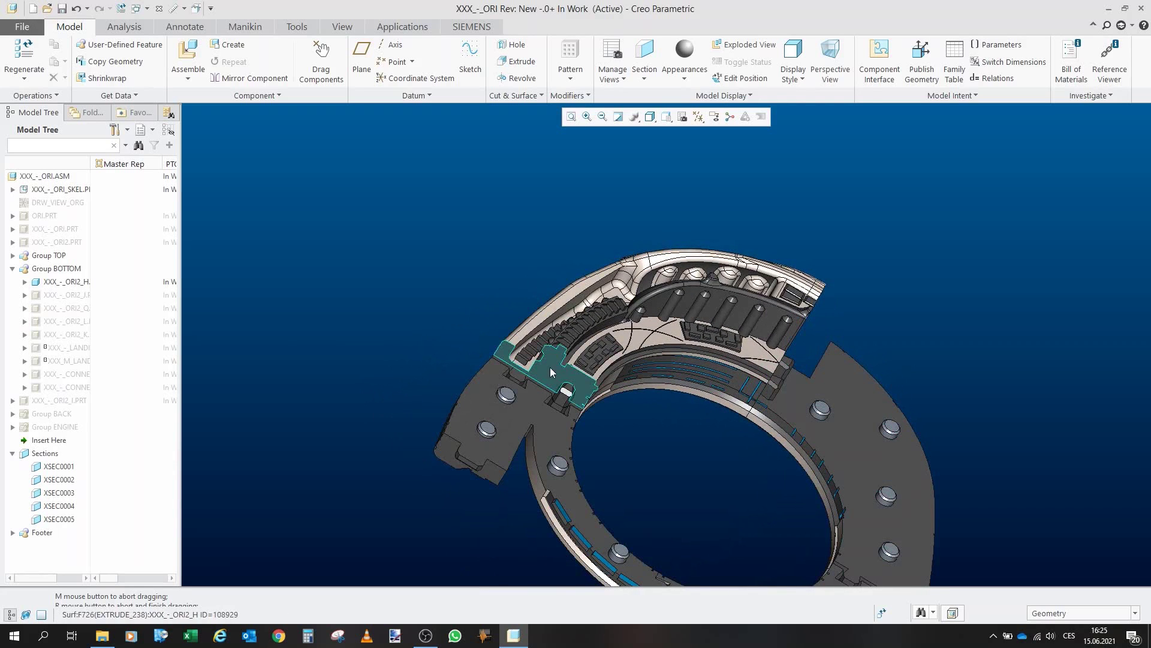
# Show part XXX_-_ORI2_J beside XXX_-_ORI2_H and view the joined lower ring sections from below.
pyautogui.click(76, 298)
pyautogui.click(99, 260)
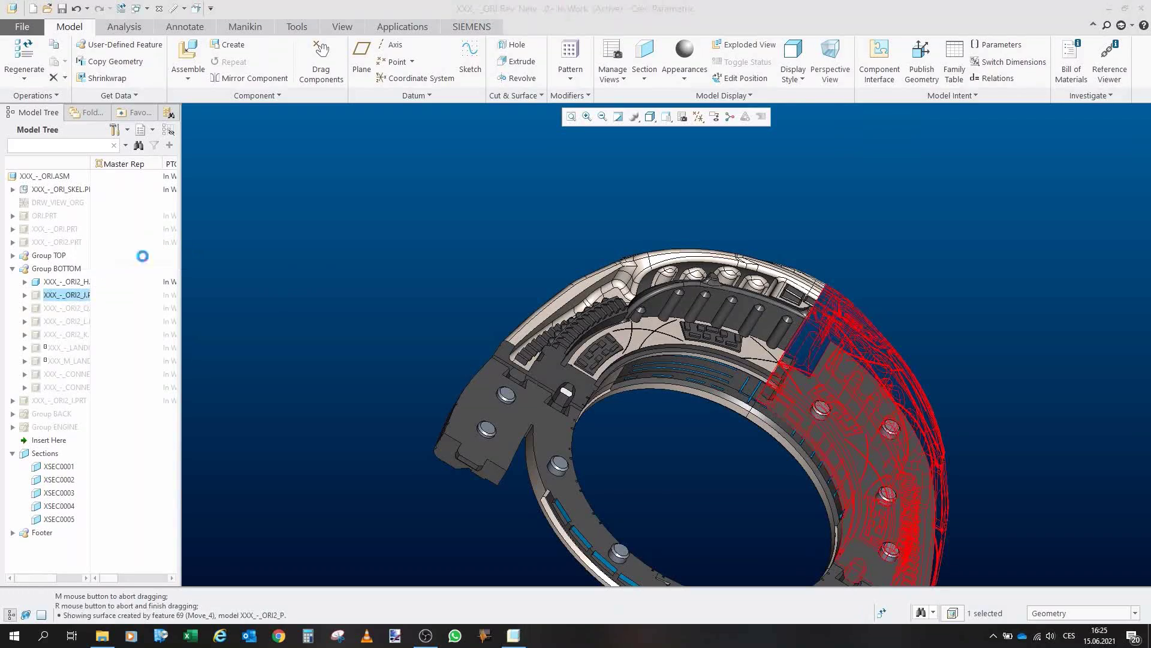
pyautogui.scroll(3, 905, 306)
pyautogui.click(906, 303)
pyautogui.scroll(-5, 841, 324)
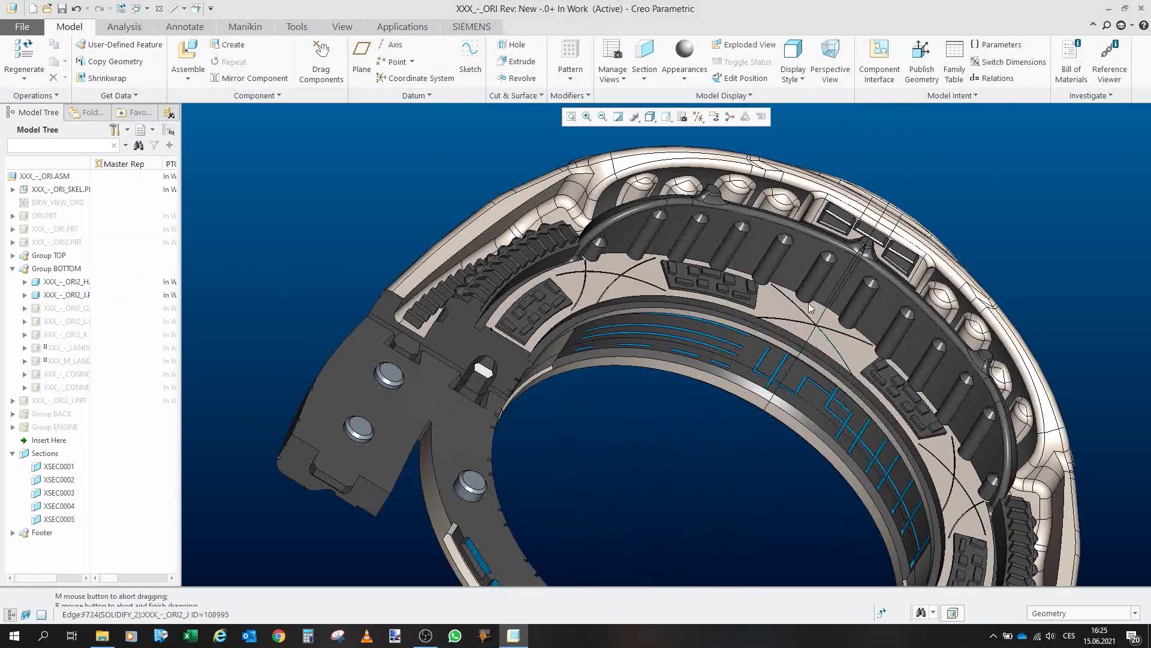
pyautogui.scroll(-3, 809, 308)
pyautogui.moveTo(810, 307); pyautogui.dragTo(794, 334)
pyautogui.scroll(4, 905, 370)
pyautogui.scroll(-3, 793, 333)
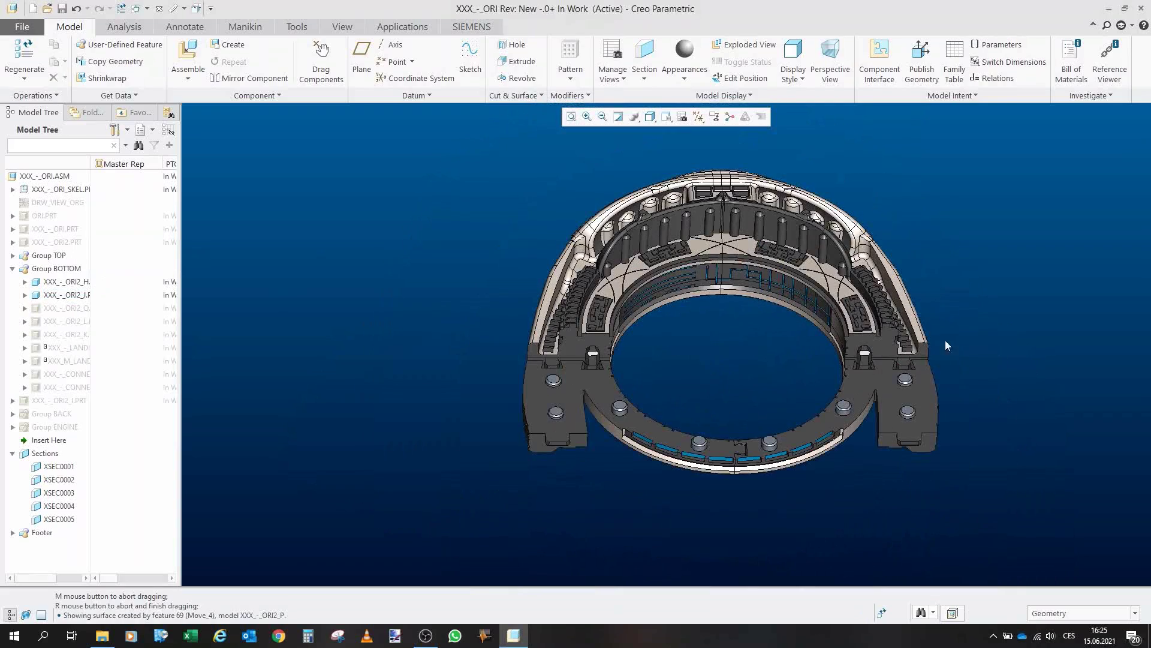
# Show part XXX_-_ORI2_Q, the grille panels in the lower side slots, and view them fitted in the hull.
pyautogui.click(79, 309)
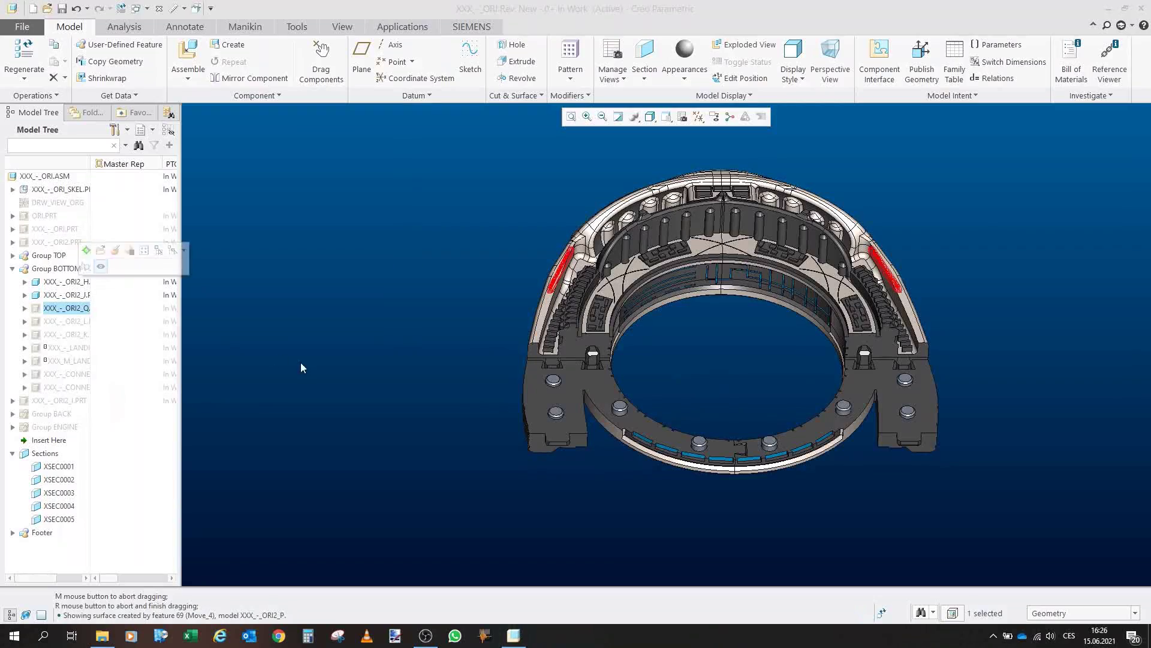
pyautogui.scroll(2, 577, 286)
pyautogui.scroll(5, 577, 286)
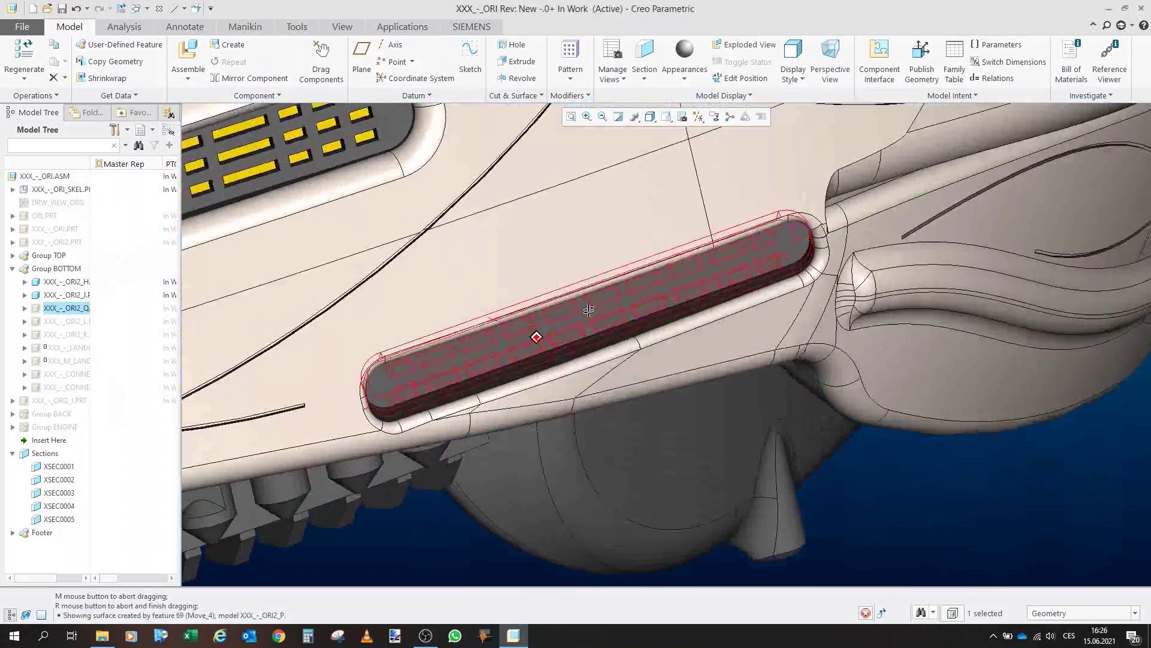
pyautogui.scroll(-6, 577, 285)
pyautogui.scroll(3, 613, 292)
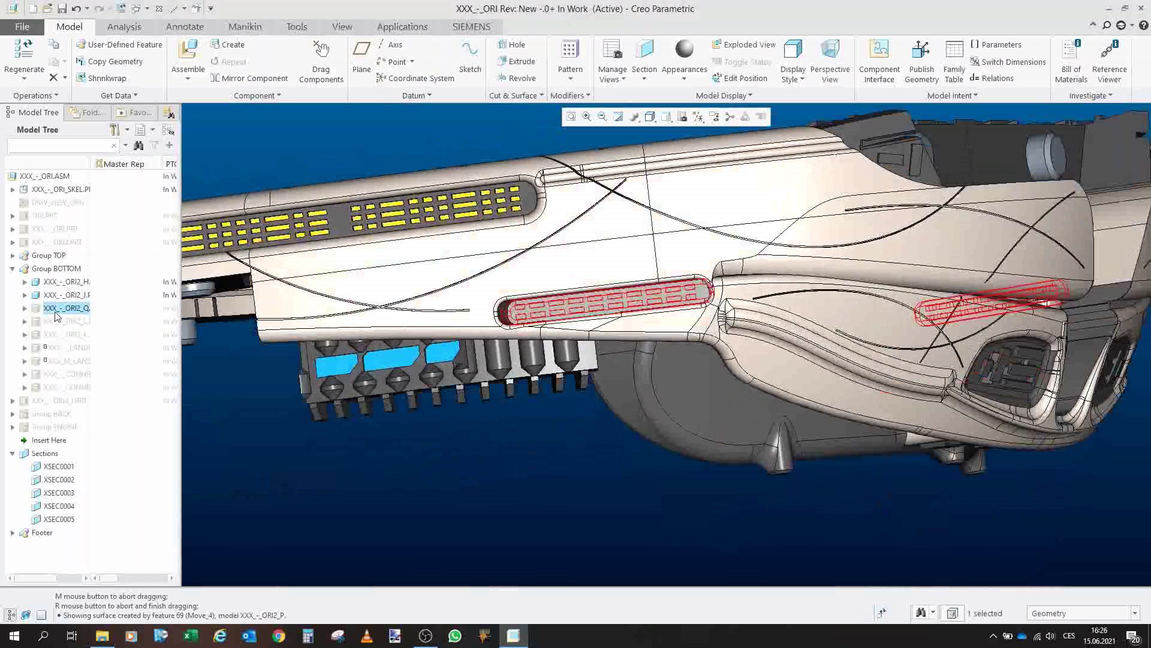
pyautogui.click(466, 509)
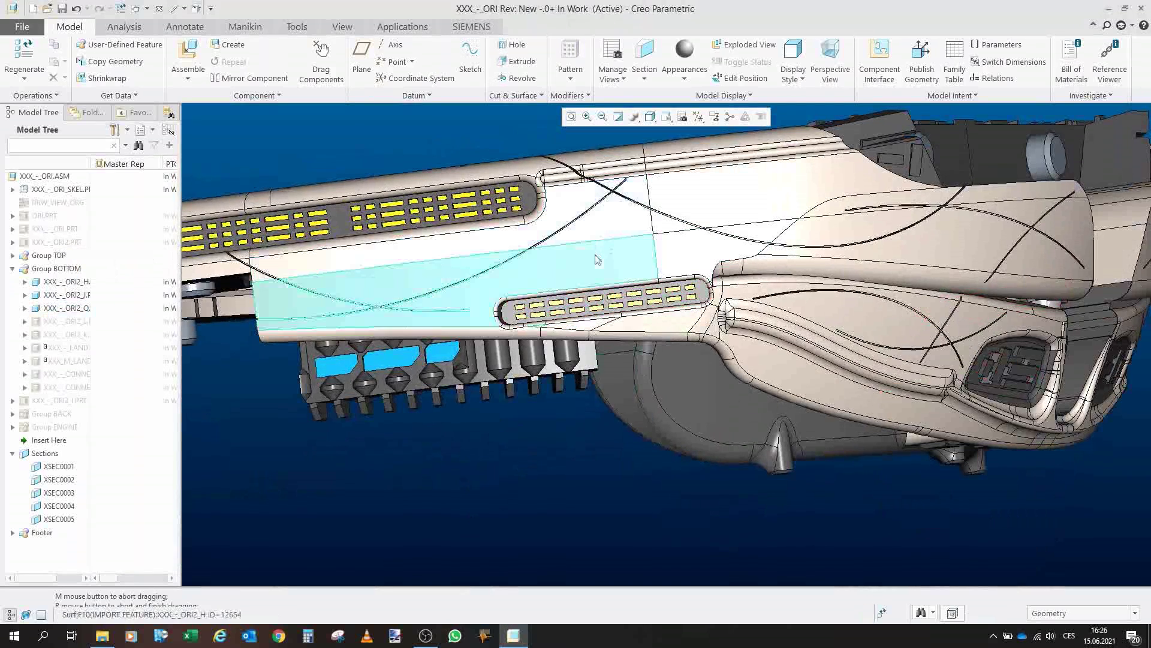
pyautogui.scroll(-1, 611, 261)
pyautogui.moveTo(610, 261)
pyautogui.mouseDown()
pyautogui.moveTo(596, 220)
pyautogui.moveTo(605, 186)
pyautogui.moveTo(618, 234)
pyautogui.moveTo(580, 240)
pyautogui.mouseUp()
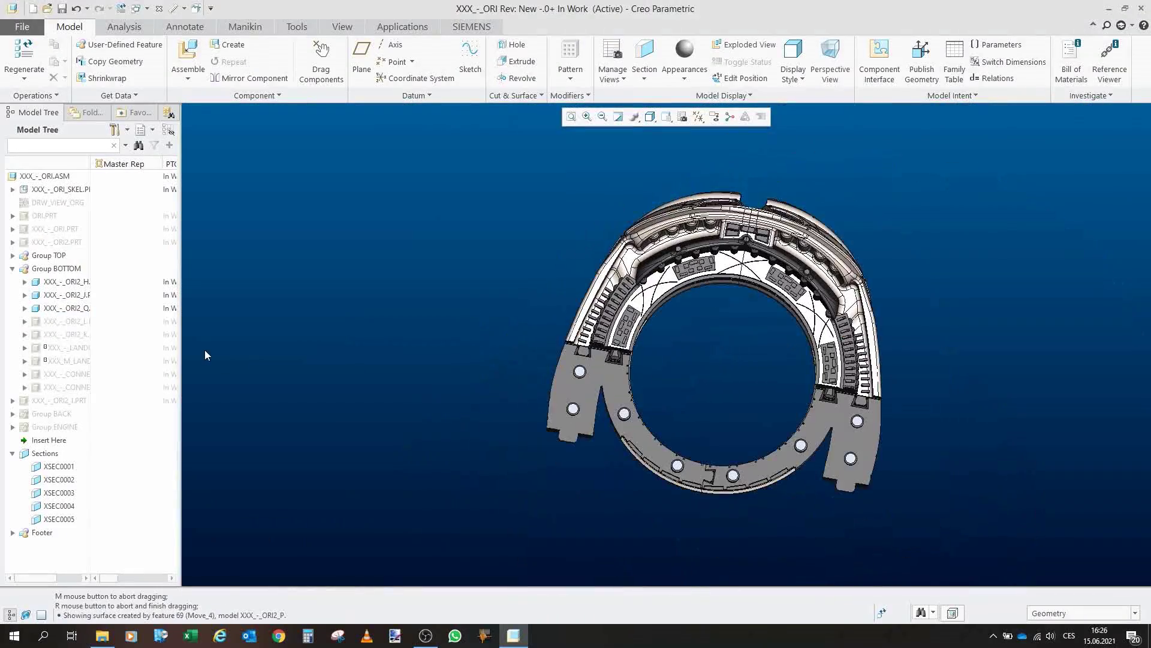
# Select part XXX_-_ORI2_L and examine its outline over the connector pins and locking tabs of the lower ring and arm.
pyautogui.click(58, 322)
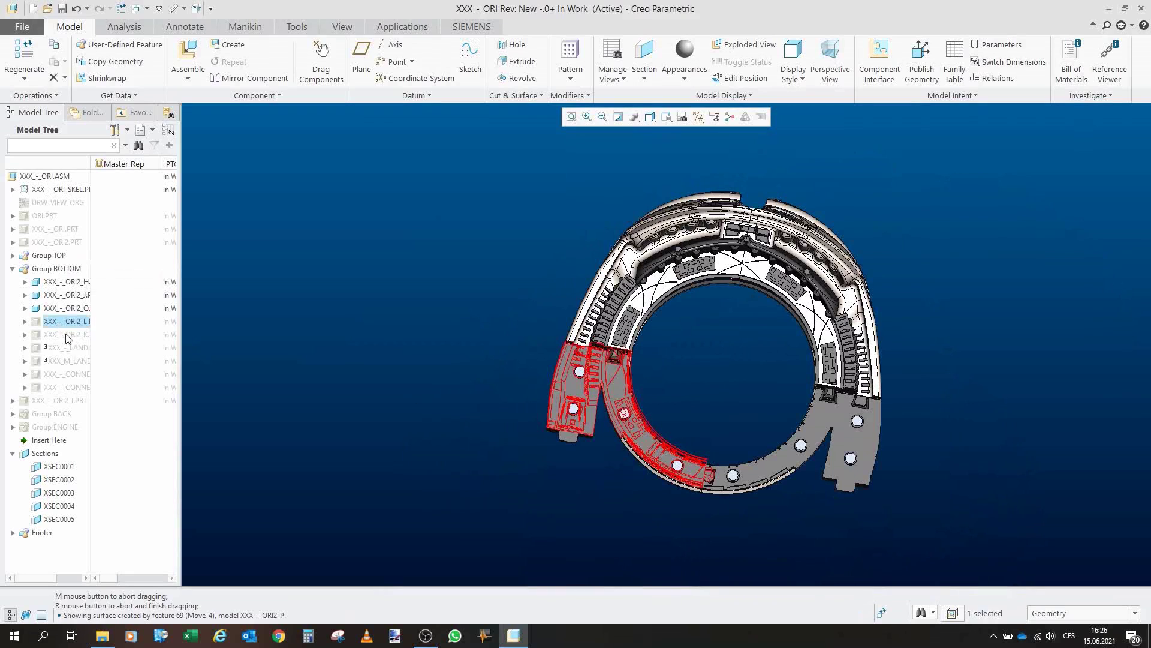
pyautogui.scroll(8, 604, 433)
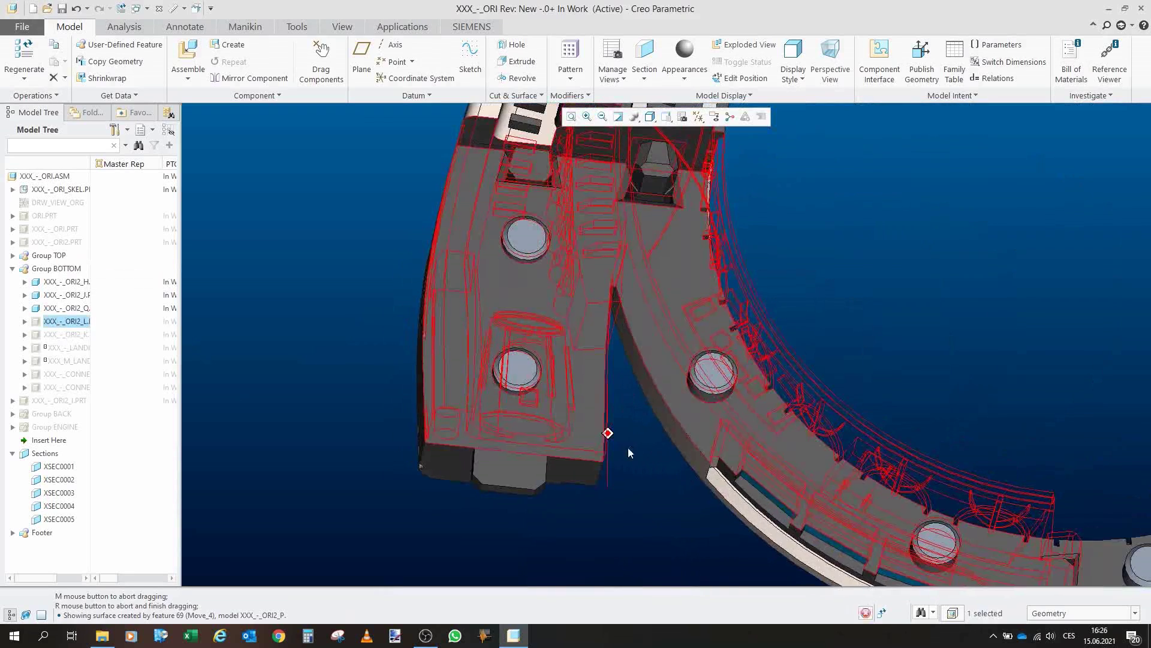
pyautogui.scroll(-4, 545, 340)
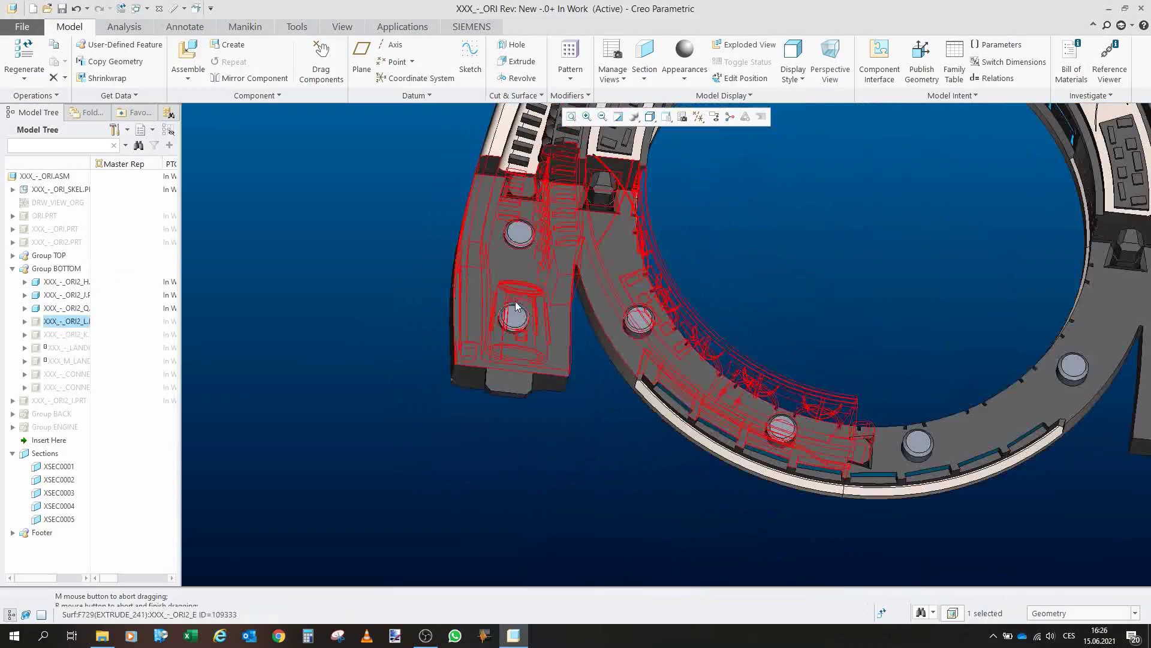
pyautogui.moveTo(545, 340); pyautogui.dragTo(591, 360)
pyautogui.moveTo(779, 447); pyautogui.dragTo(705, 399)
pyautogui.scroll(-1, 706, 399)
pyautogui.scroll(5, 652, 246)
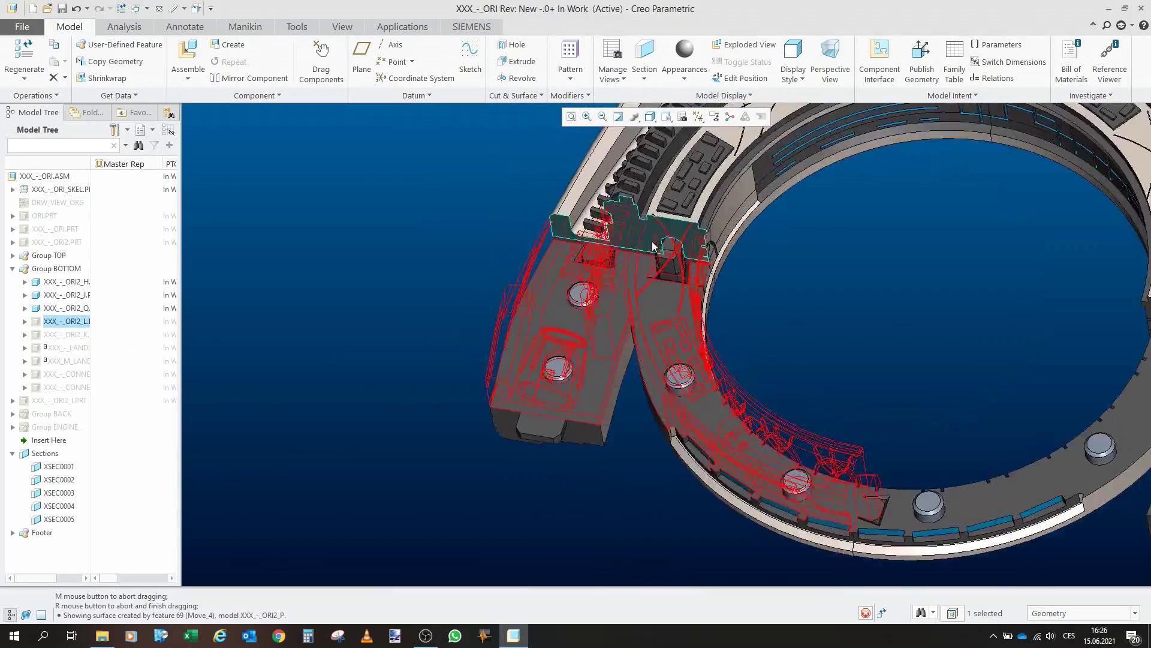
pyautogui.moveTo(668, 299)
pyautogui.mouseDown()
pyautogui.moveTo(689, 314)
pyautogui.moveTo(653, 268)
pyautogui.mouseUp()
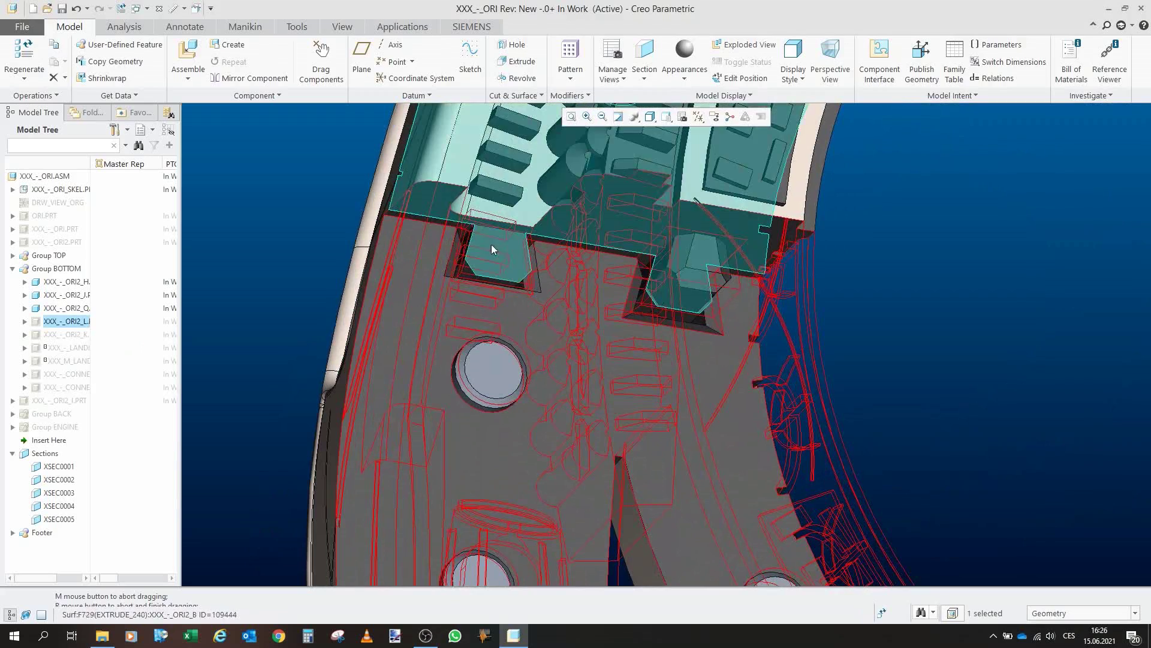
pyautogui.scroll(-8, 722, 261)
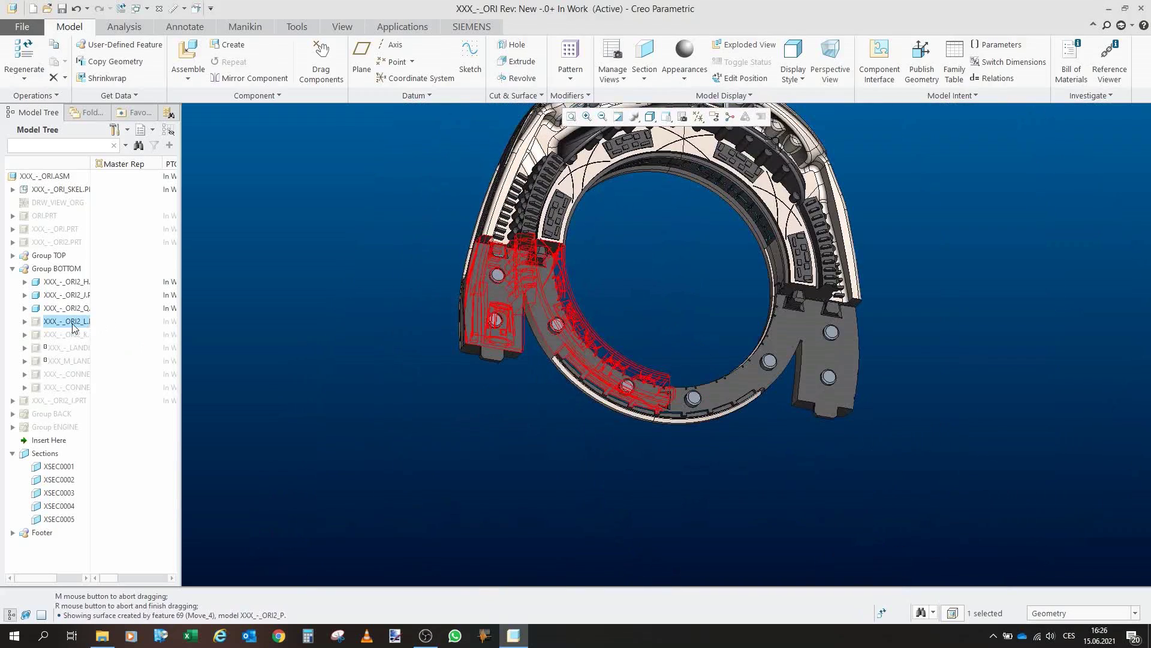
# Show part XXX_-_ORI2_L and view it fitted on the lower ring and arm end.
pyautogui.click(102, 286)
pyautogui.click(575, 488)
pyautogui.scroll(4, 729, 403)
pyautogui.moveTo(724, 400); pyautogui.dragTo(682, 385)
pyautogui.scroll(-3, 683, 385)
# Show part XXX_-_ORI2_K on the opposite side and view the closed ring with both arm ends.
pyautogui.click(68, 335)
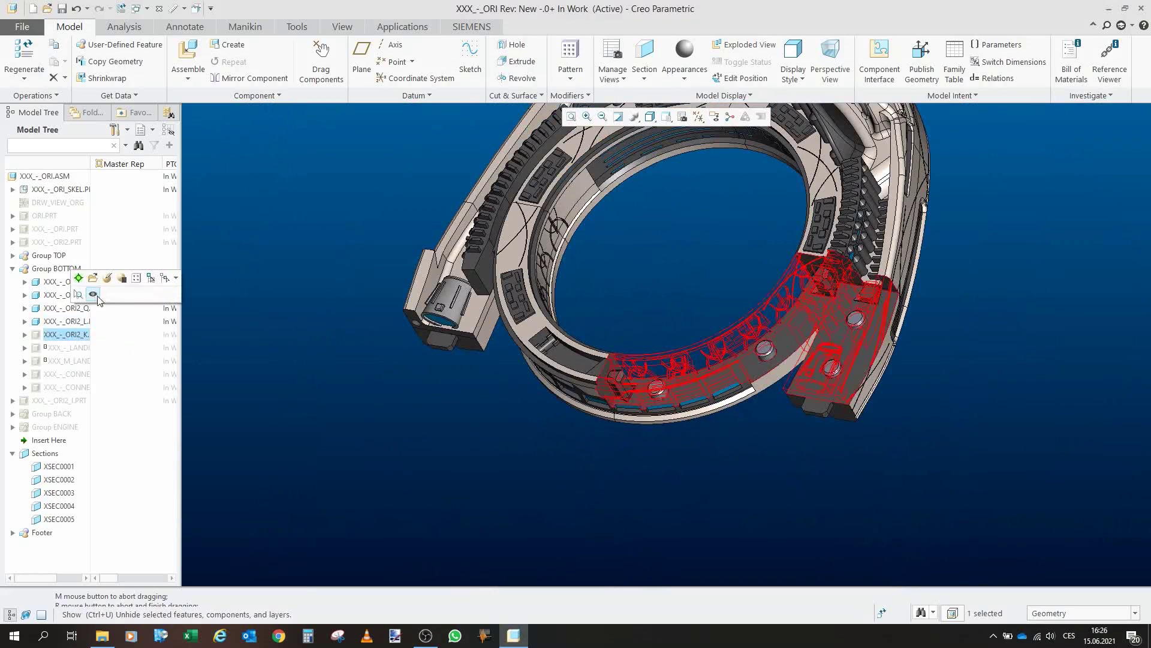
pyautogui.click(93, 294)
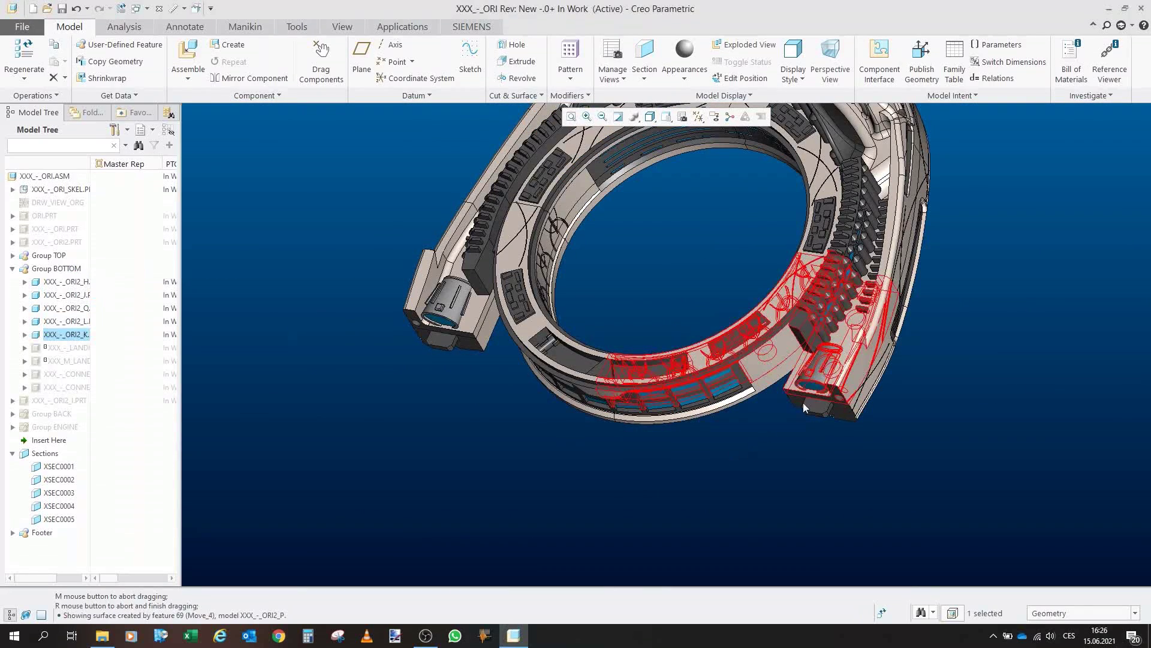
pyautogui.moveTo(636, 426); pyautogui.dragTo(722, 310)
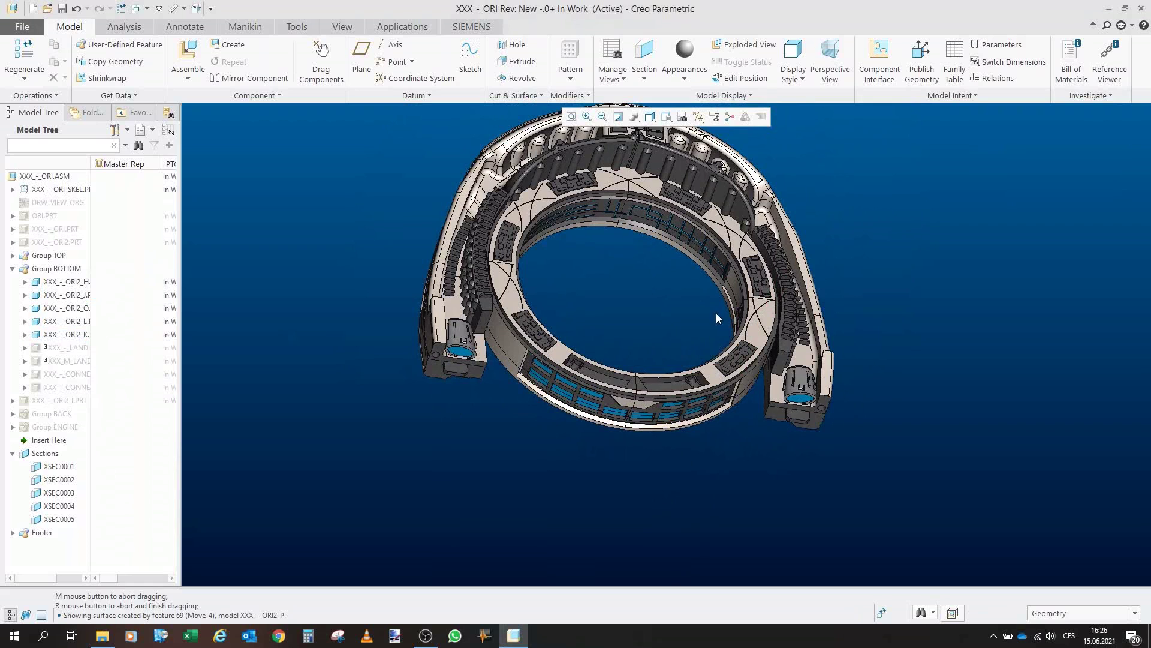
# Show the two landing parts, XXX_-_LAND and XXX_M_LAND, in the recesses on the ring.
pyautogui.click(59, 348)
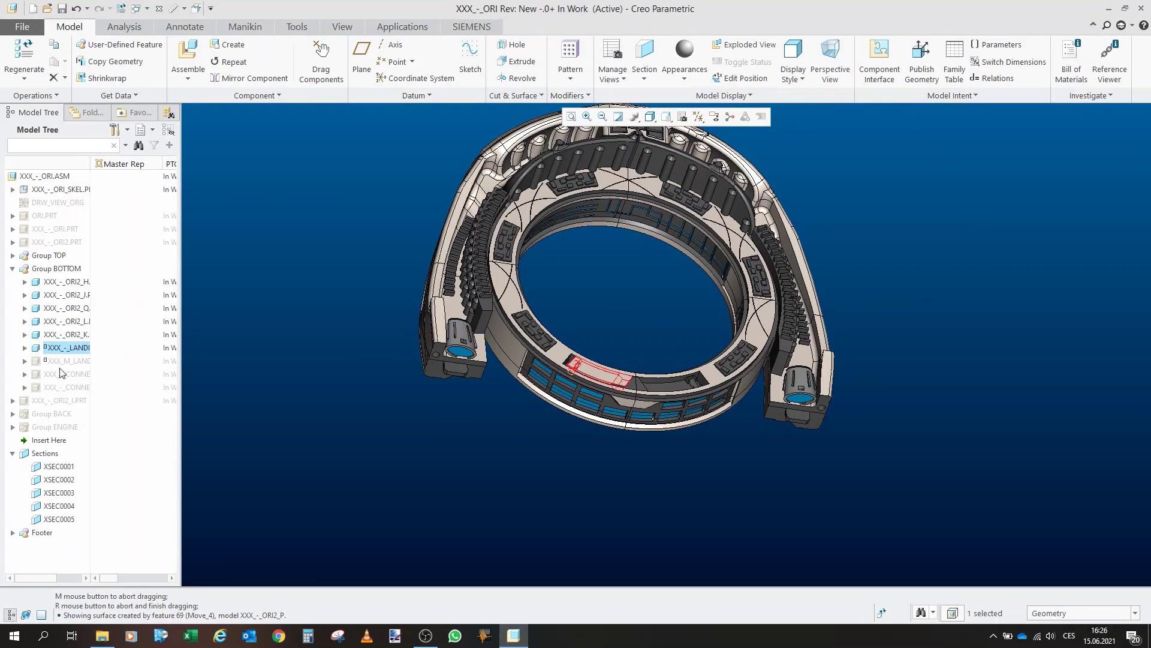
pyautogui.click(67, 360)
pyautogui.click(89, 322)
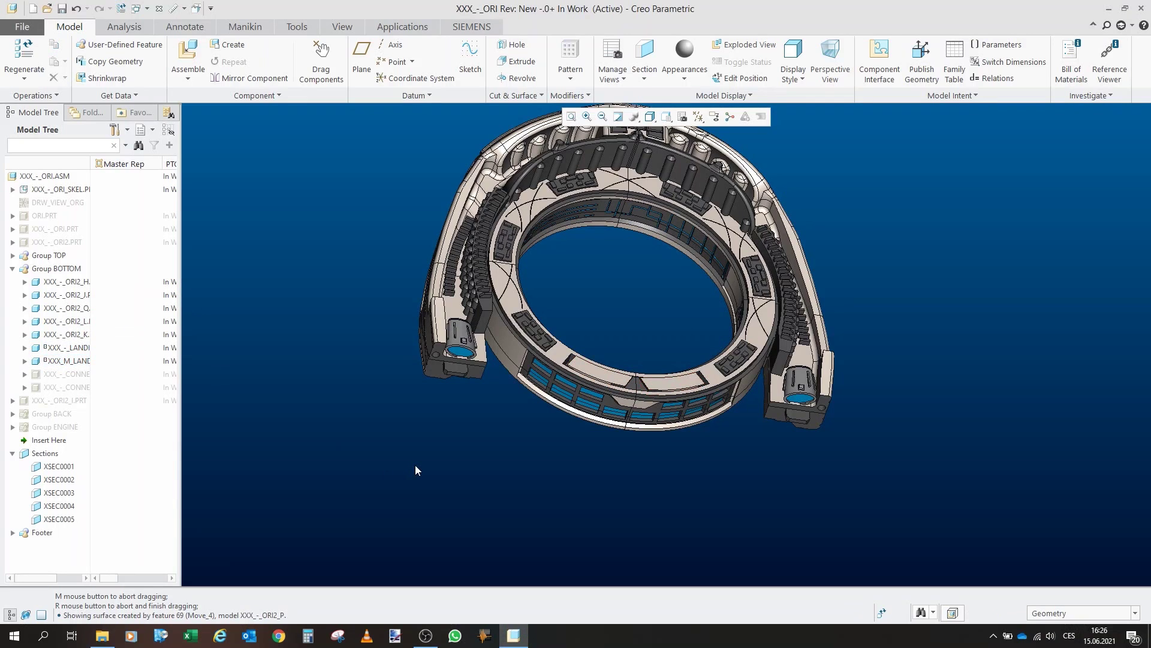
# Show the last two connector parts of Group BOTTOM and view them at the ends of the arms.
pyautogui.click(69, 374)
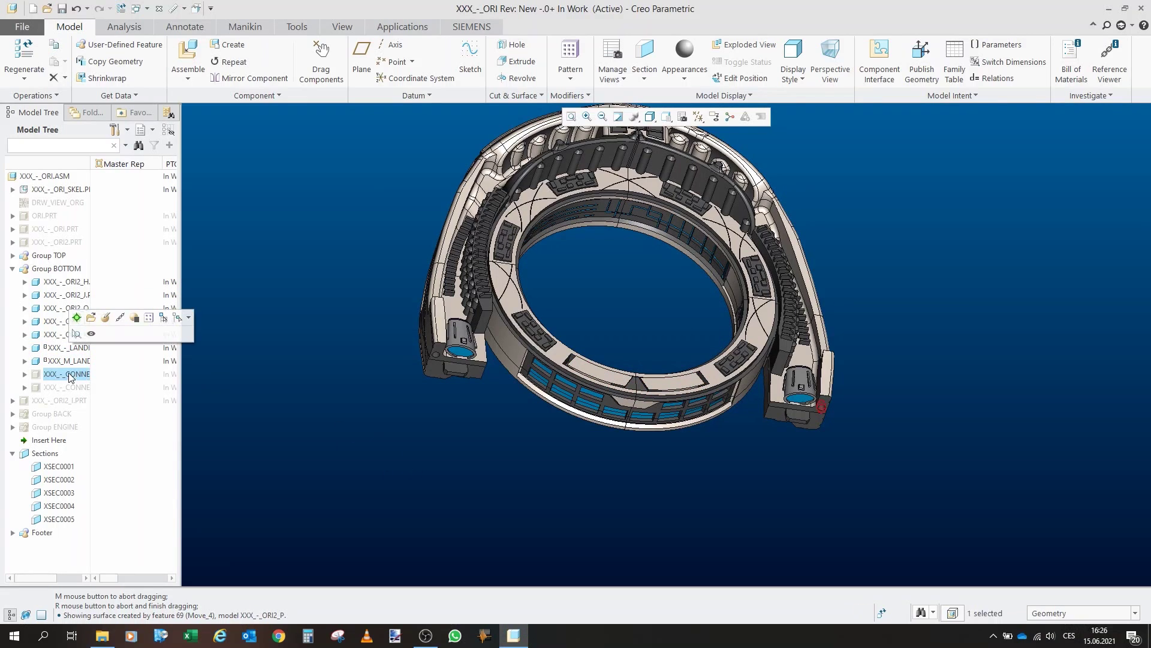
pyautogui.click(91, 333)
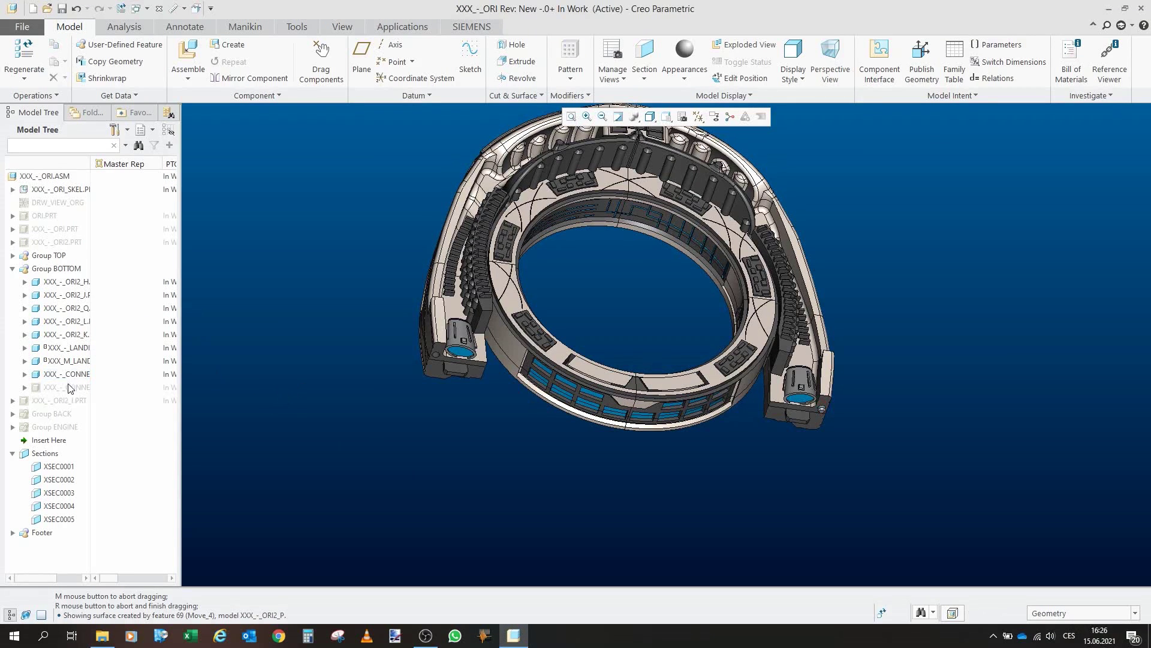
pyautogui.click(69, 387)
pyautogui.click(91, 335)
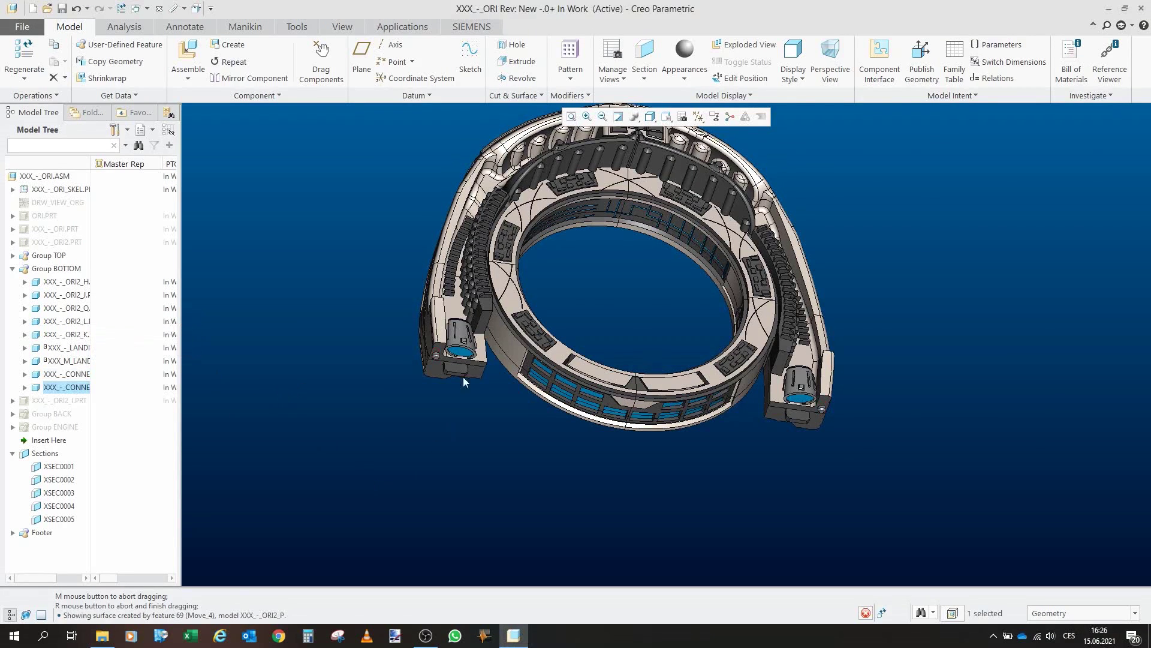
pyautogui.scroll(-5, 444, 361)
pyautogui.moveTo(417, 339); pyautogui.dragTo(415, 307)
pyautogui.scroll(6, 415, 307)
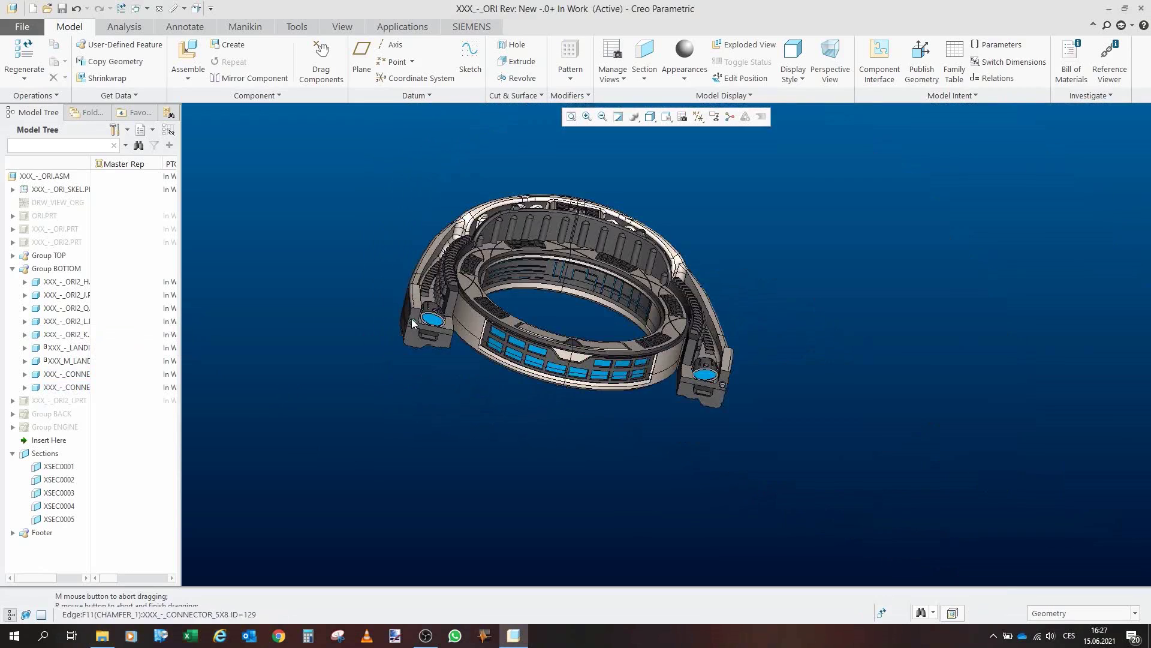
pyautogui.moveTo(489, 341); pyautogui.dragTo(518, 358)
pyautogui.scroll(-4, 673, 335)
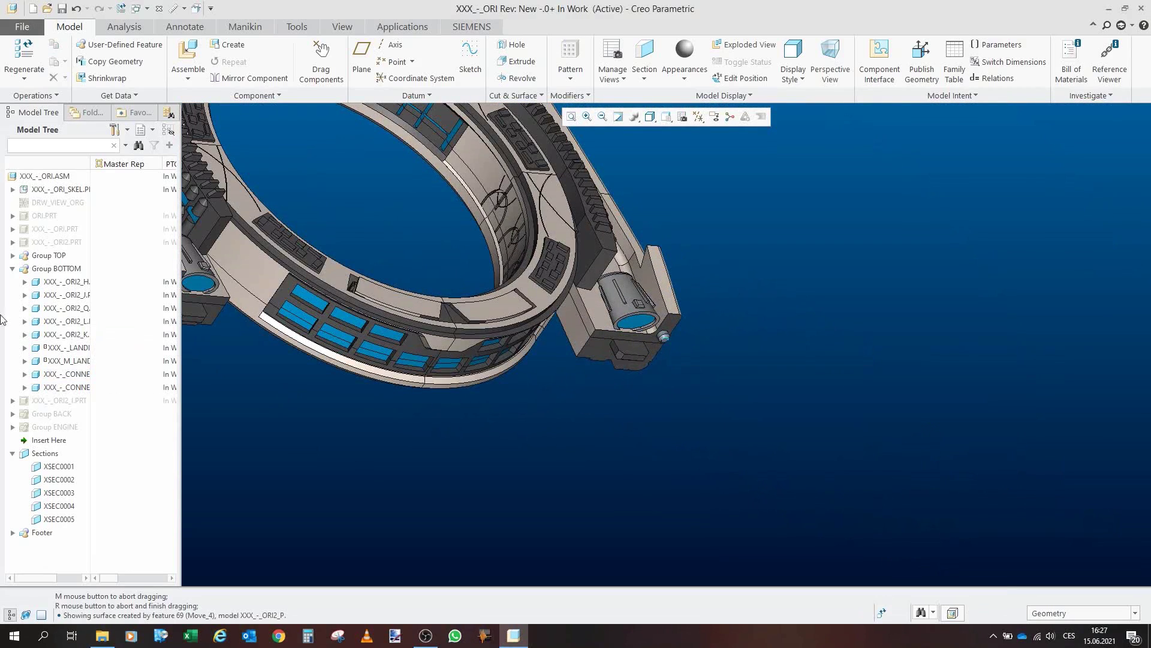
# Collapse Group BOTTOM and examine the front recess with its two round connectors, where XXX_-_ORI2_I.PRT fits.
pyautogui.click(12, 269)
pyautogui.scroll(-4, 250, 424)
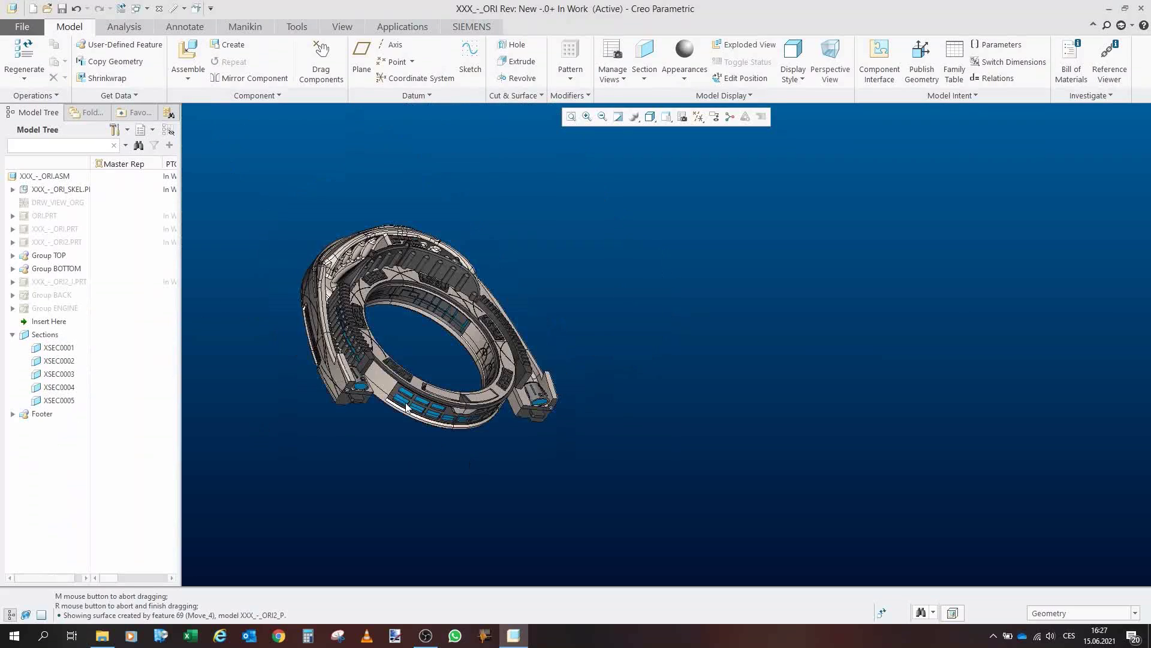
pyautogui.moveTo(250, 424); pyautogui.dragTo(332, 417)
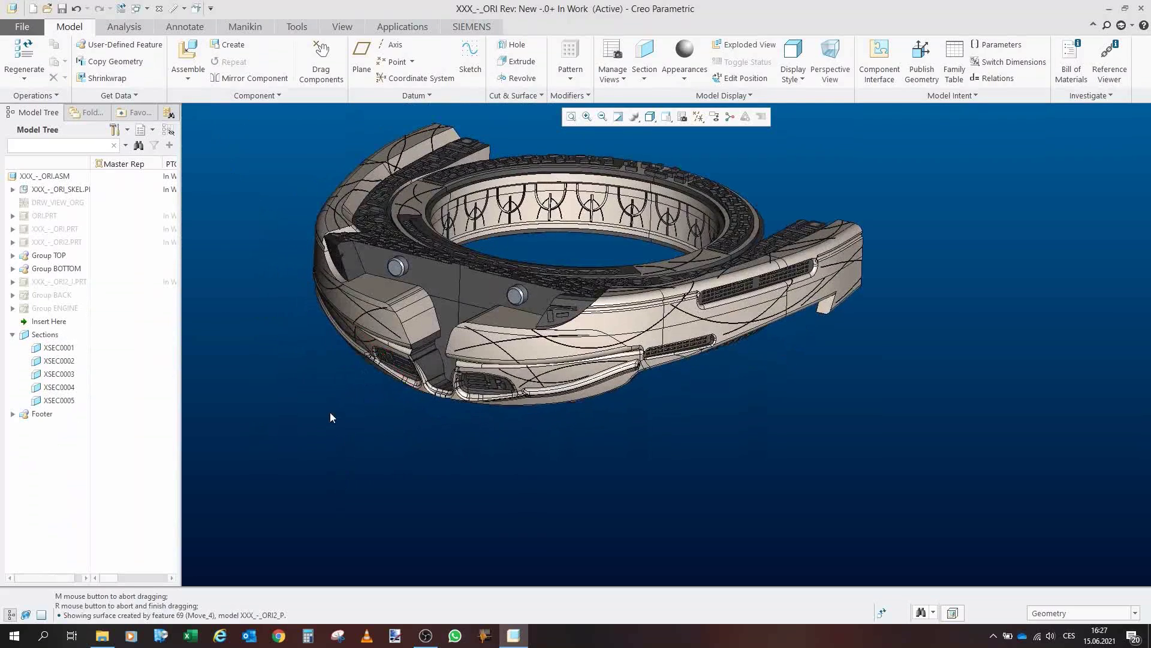
pyautogui.click(37, 281)
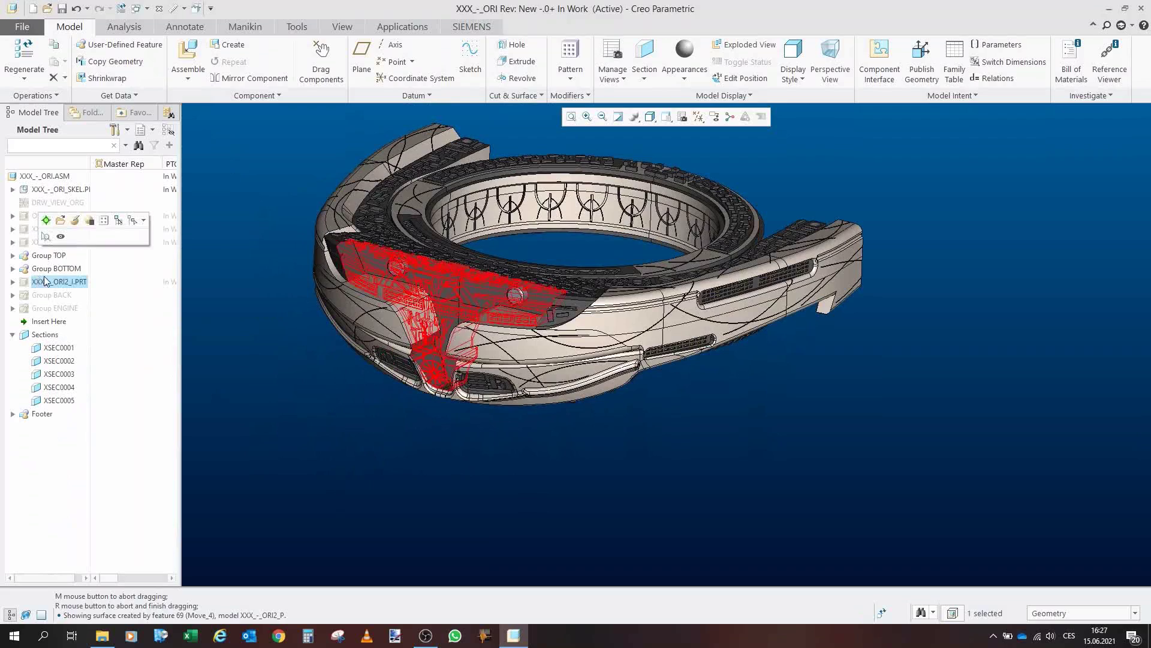
pyautogui.click(60, 237)
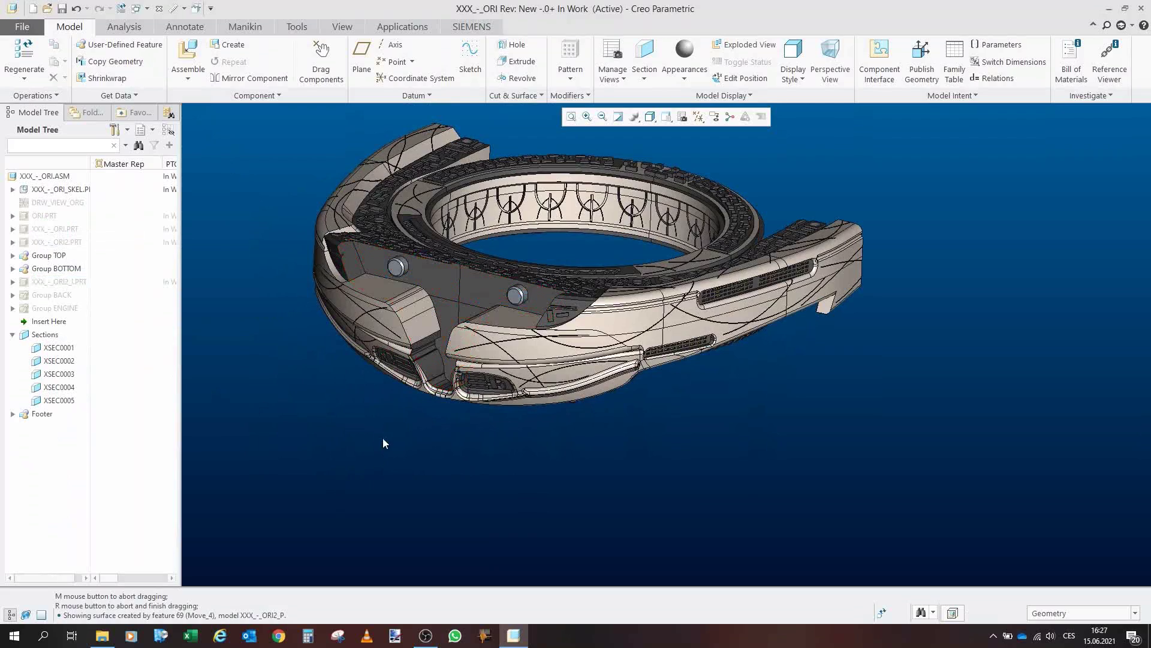
pyautogui.scroll(6, 424, 283)
pyautogui.scroll(2, 489, 328)
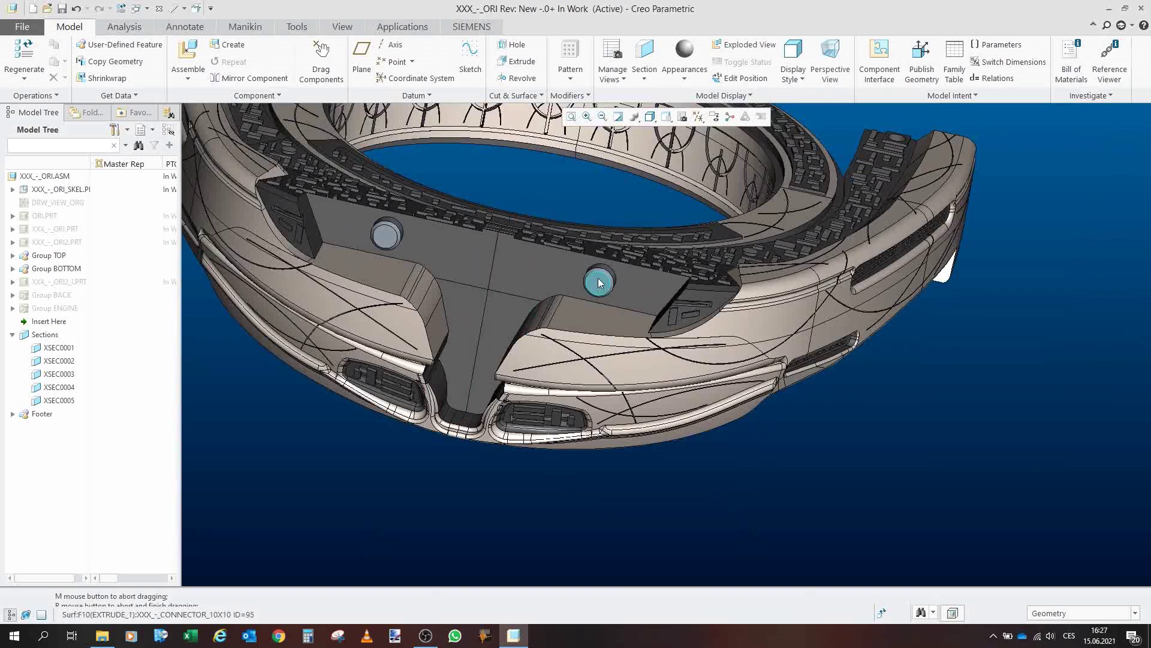
# Show part XXX_-_ORI2_I.PRT and view its front detailing fitted in the bow of the hull.
pyautogui.click(45, 286)
pyautogui.click(69, 245)
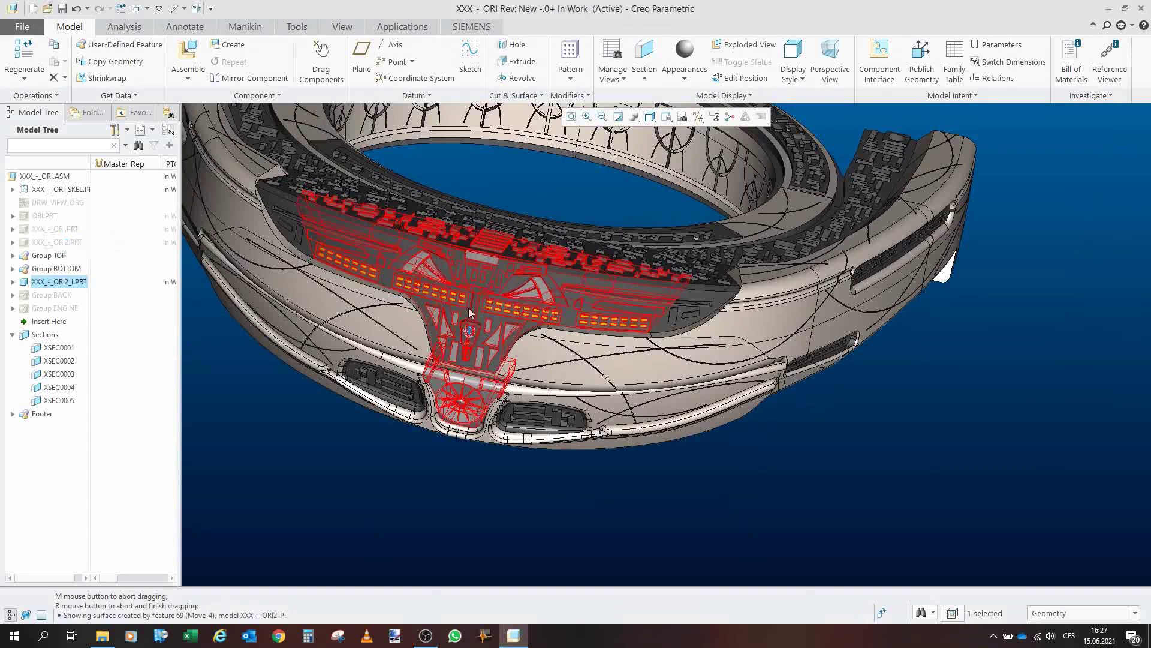
pyautogui.click(412, 533)
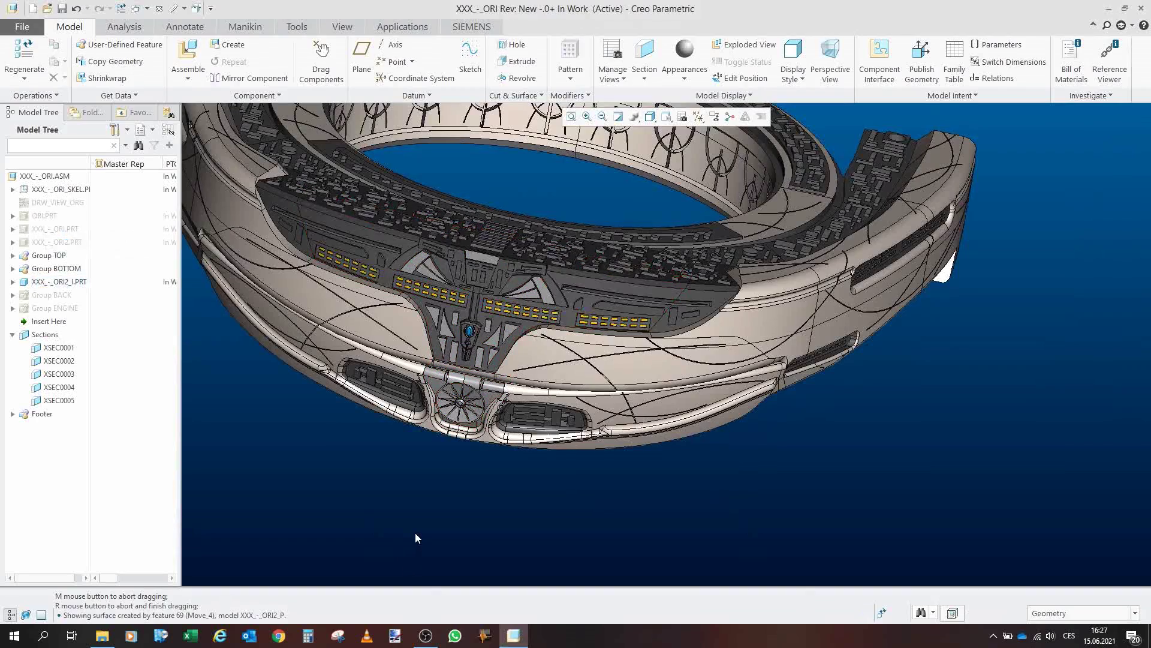
pyautogui.scroll(-5, 462, 287)
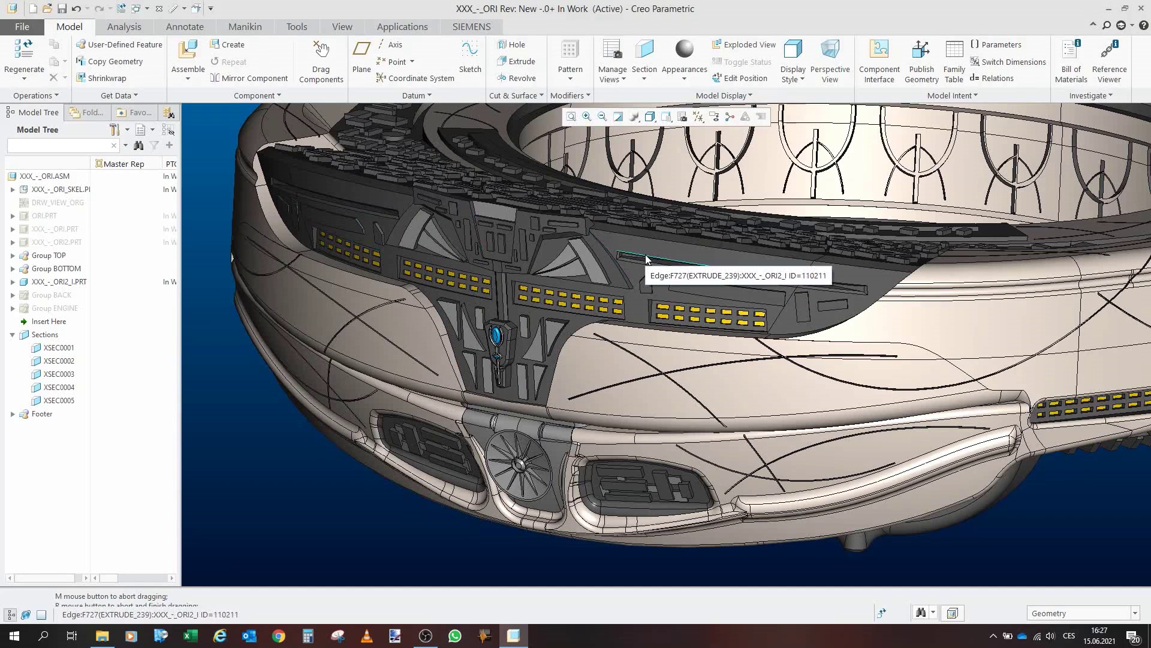
pyautogui.scroll(3, 576, 498)
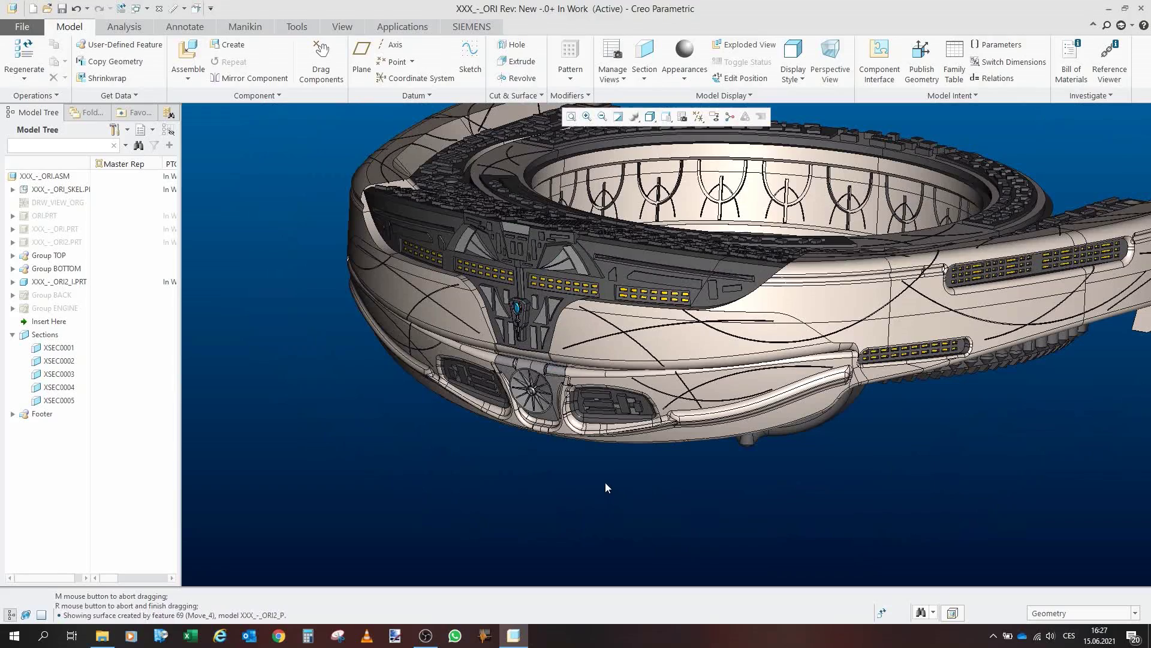
pyautogui.scroll(2, 509, 474)
pyautogui.moveTo(517, 337)
pyautogui.mouseDown()
pyautogui.moveTo(549, 343)
pyautogui.moveTo(528, 348)
pyautogui.moveTo(489, 410)
pyautogui.mouseUp()
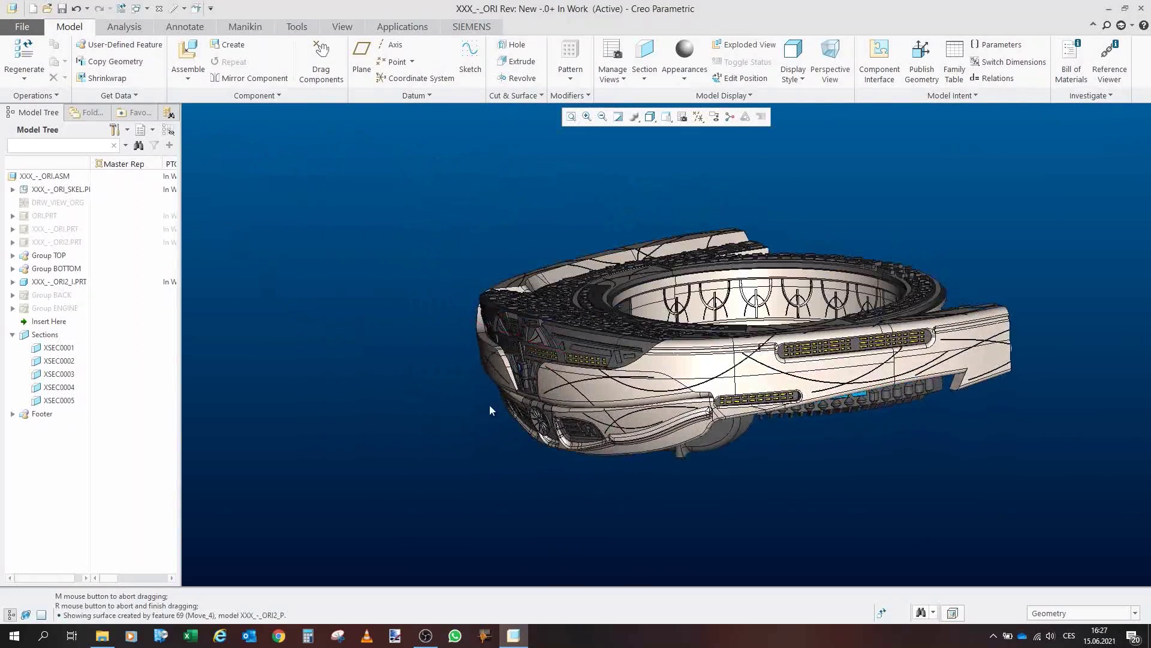
# Show Group BACK with the two rear arms and expand it in the model tree.
pyautogui.scroll(4, 380, 307)
pyautogui.moveTo(583, 309)
pyautogui.mouseDown()
pyautogui.moveTo(524, 355)
pyautogui.moveTo(507, 354)
pyautogui.mouseUp()
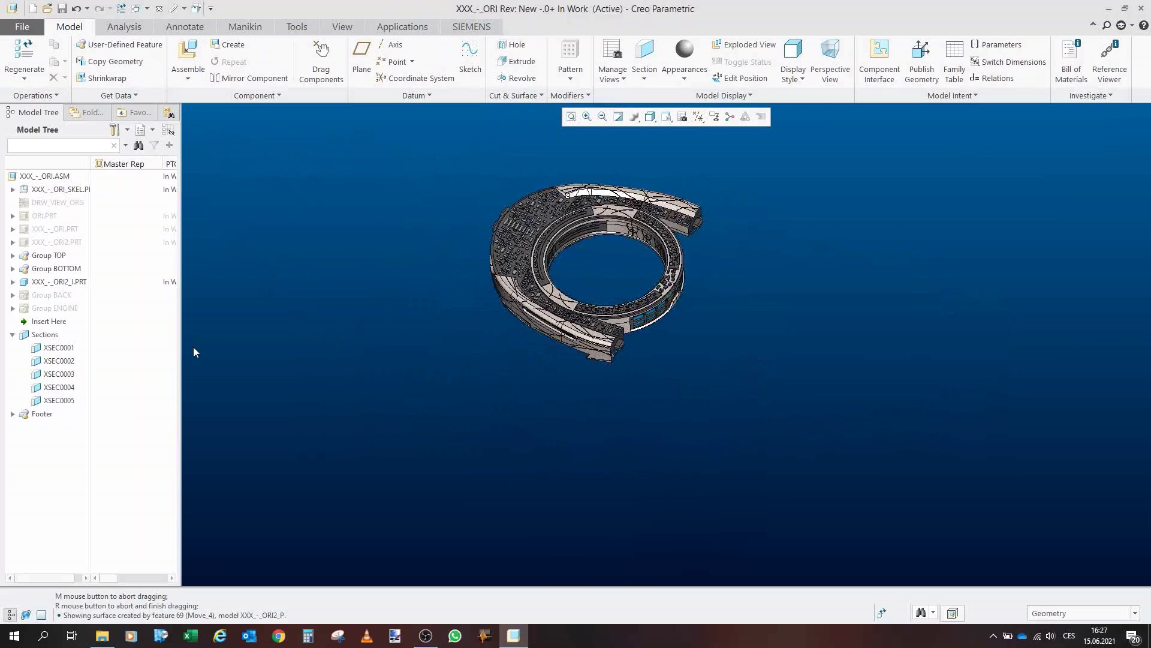
pyautogui.click(55, 293)
pyautogui.click(78, 255)
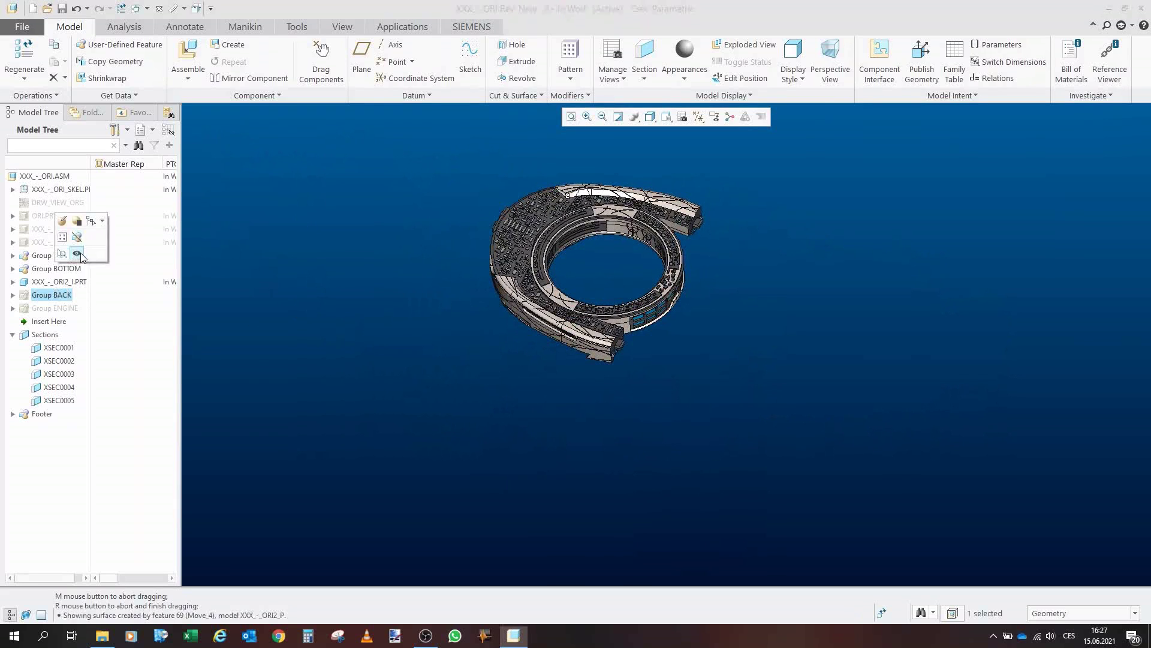
pyautogui.click(343, 372)
pyautogui.click(12, 295)
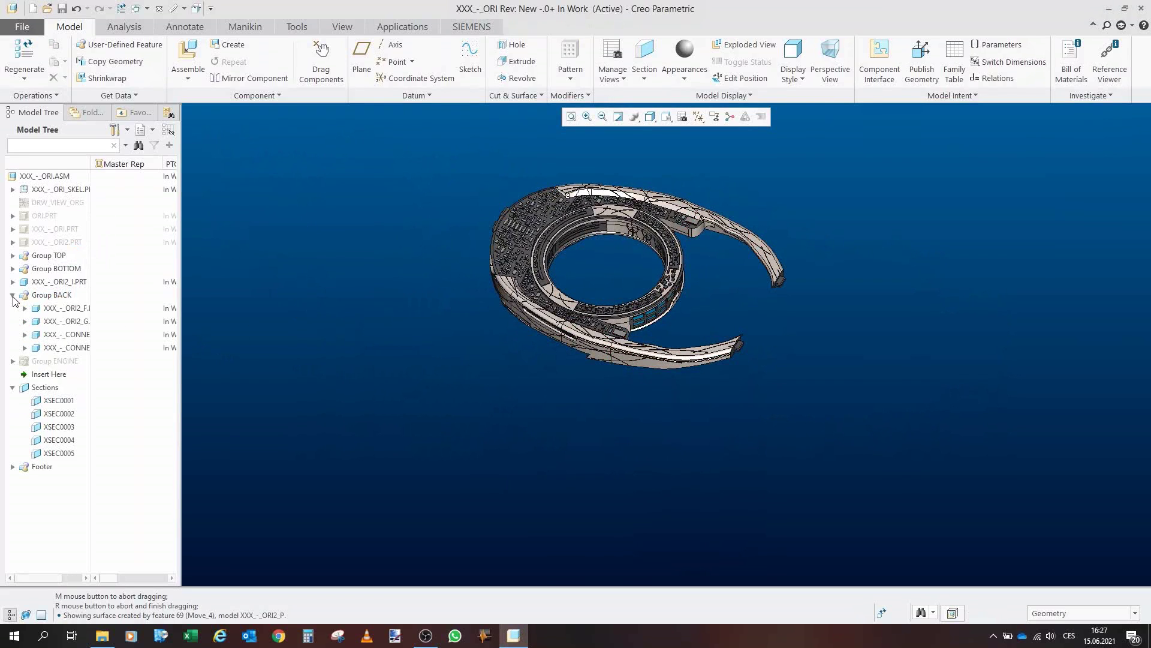
# Highlight the parts of Group BACK one by one and examine the connector block at the rear arm joint.
pyautogui.click(86, 311)
pyautogui.click(81, 322)
pyautogui.click(81, 334)
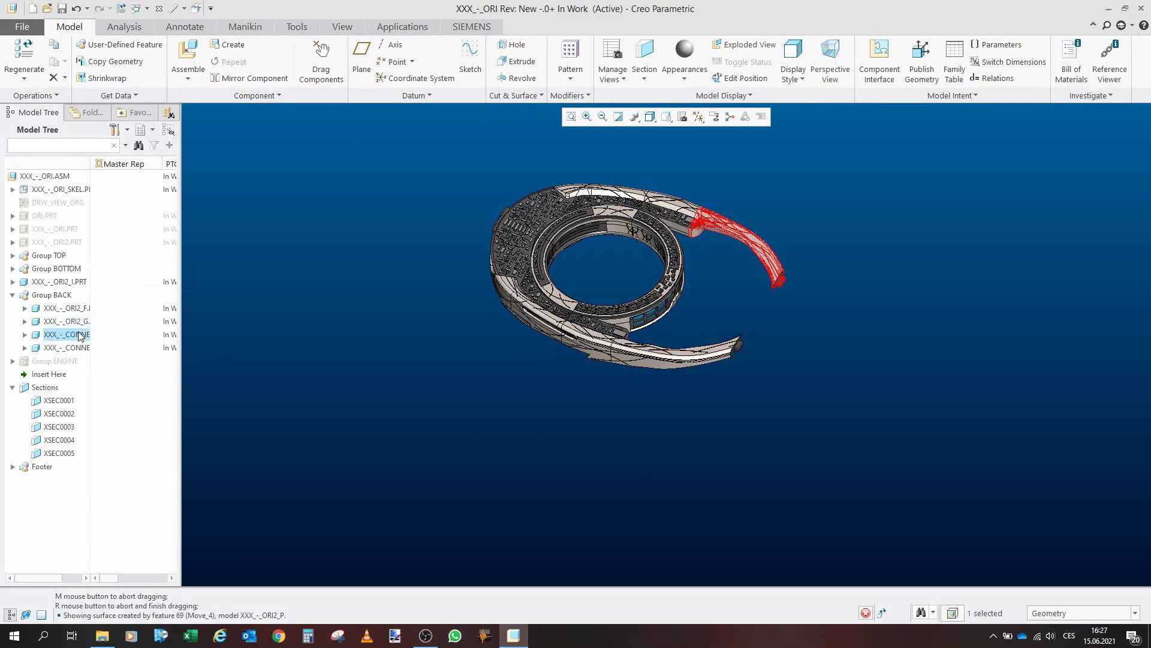
pyautogui.click(81, 348)
pyautogui.scroll(-5, 694, 235)
pyautogui.scroll(-5, 694, 235)
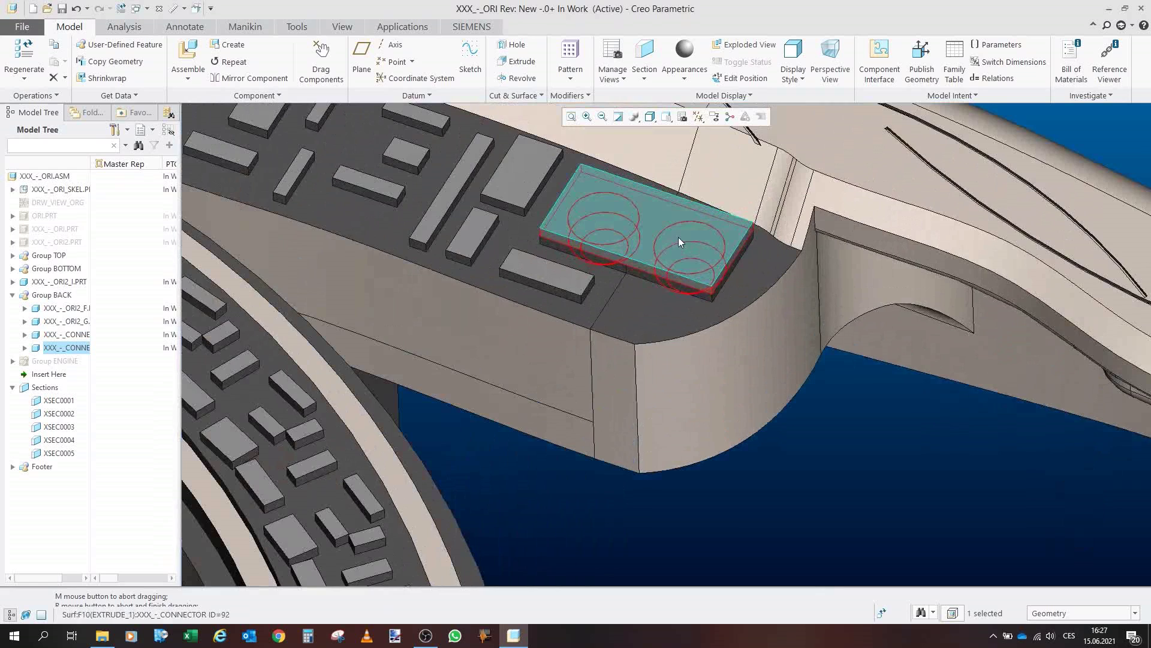
pyautogui.moveTo(678, 236); pyautogui.dragTo(600, 275)
# Hide both connector parts of Group BACK and view the two round sockets at the rear arm joint.
pyautogui.click(67, 337)
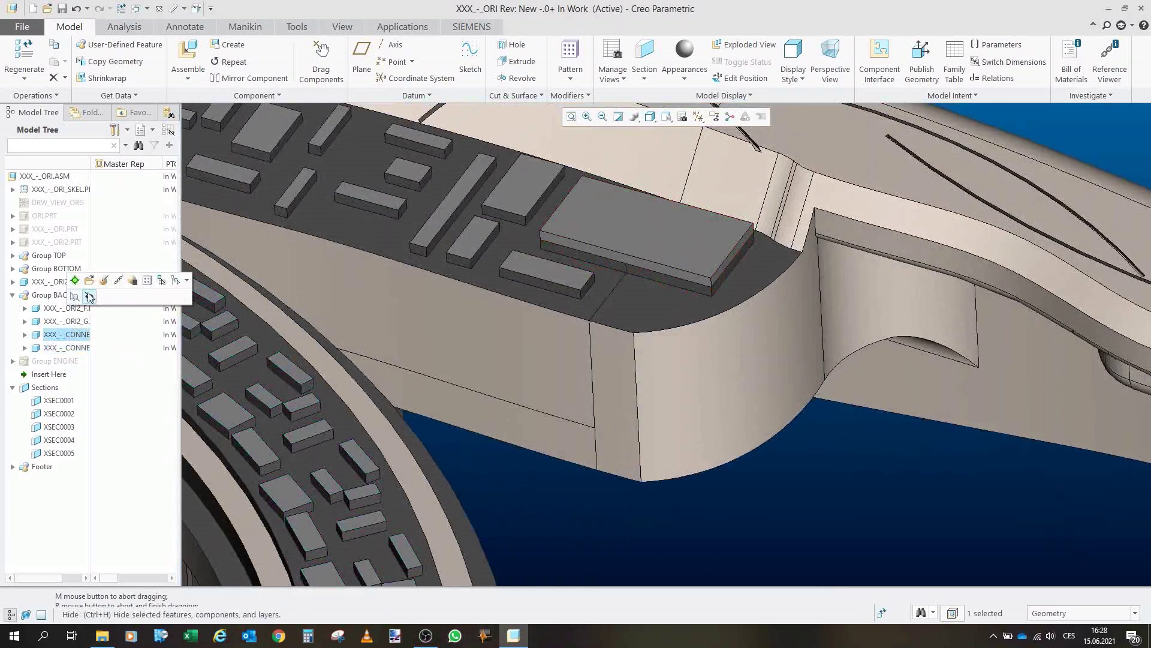
pyautogui.click(89, 296)
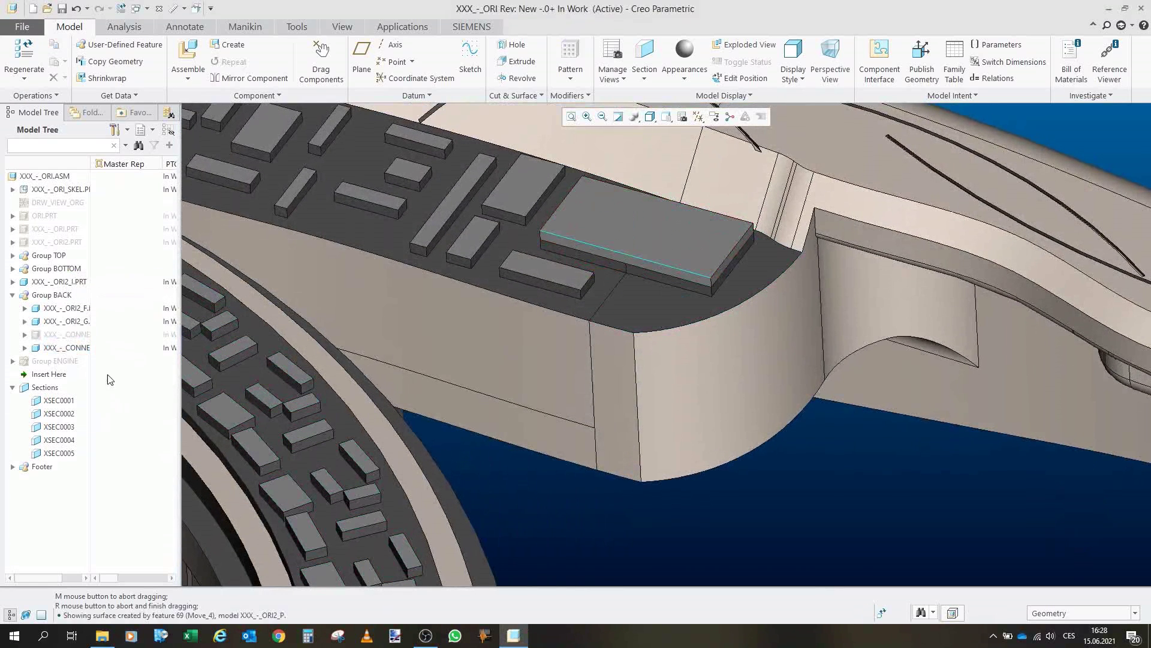
pyautogui.click(68, 349)
pyautogui.click(90, 304)
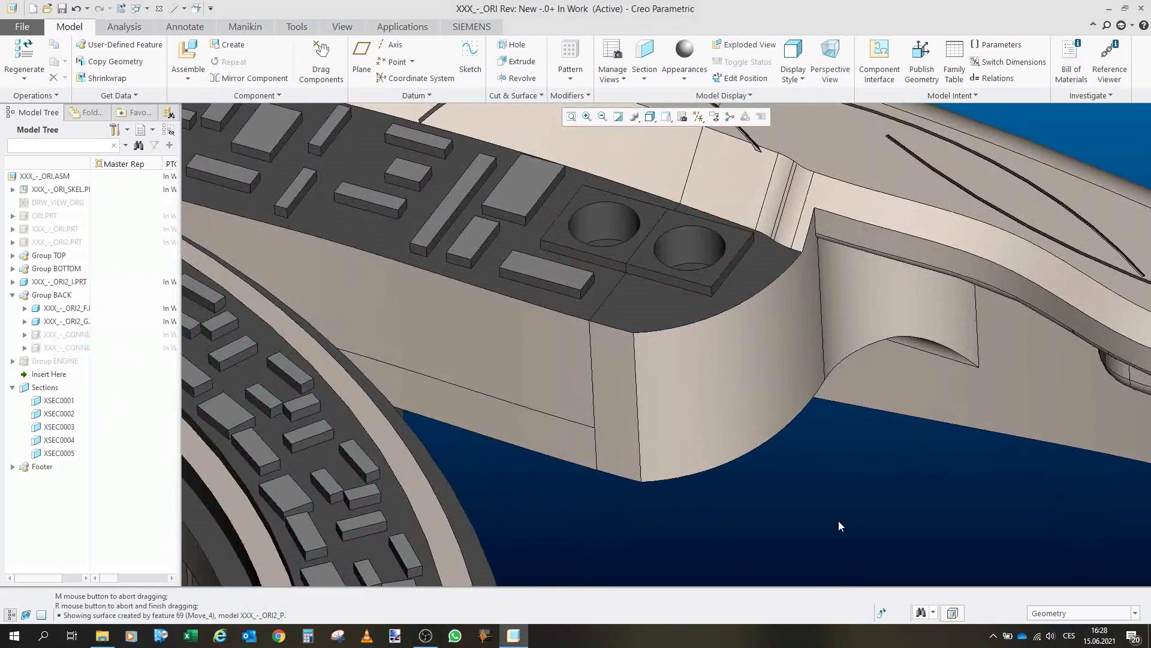
pyautogui.scroll(-3, 838, 526)
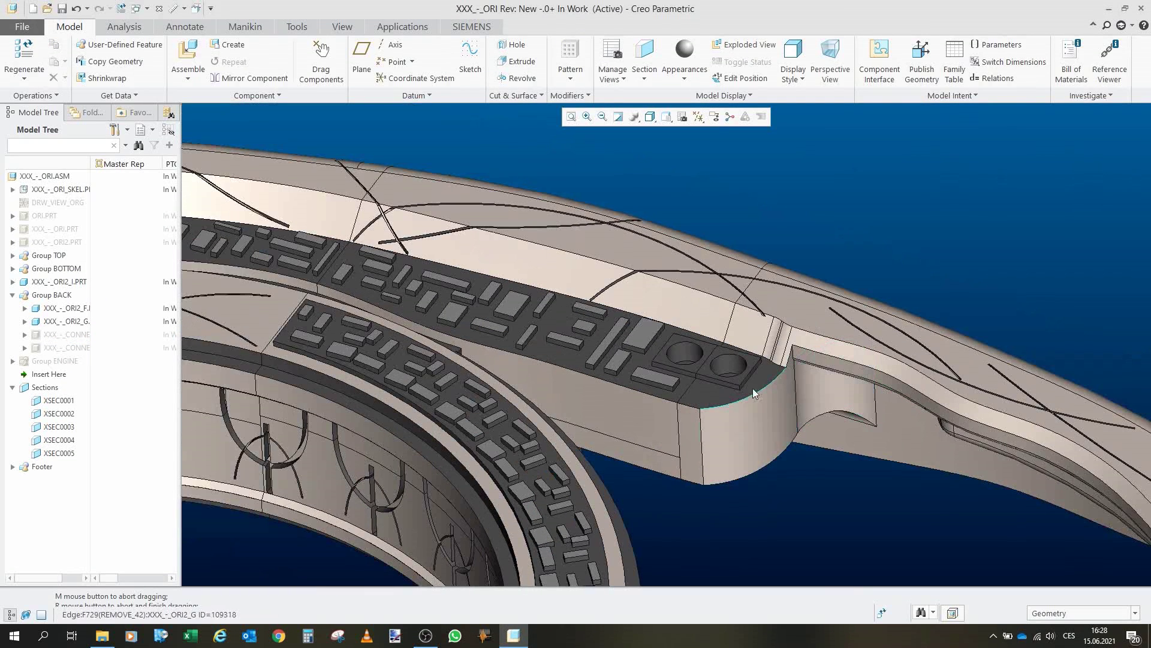
# Hide part XXX_-_ORI2_G to view the connection at the end of the neighbouring hull arm, and show the part again.
pyautogui.click(72, 320)
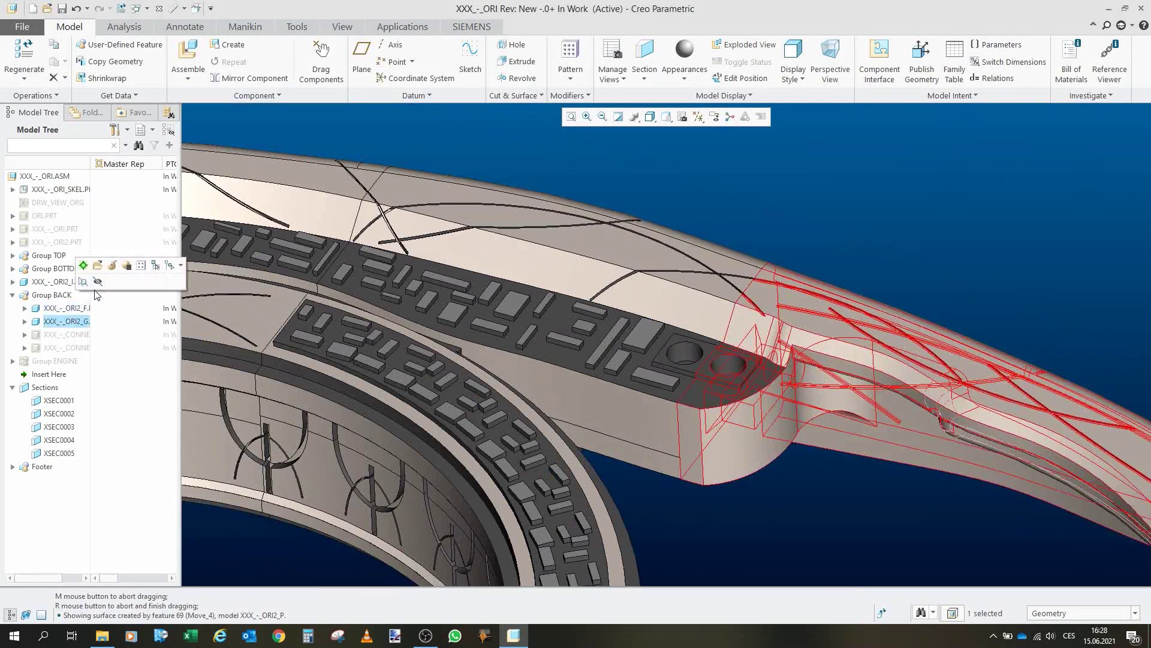
pyautogui.click(97, 281)
pyautogui.scroll(3, 741, 409)
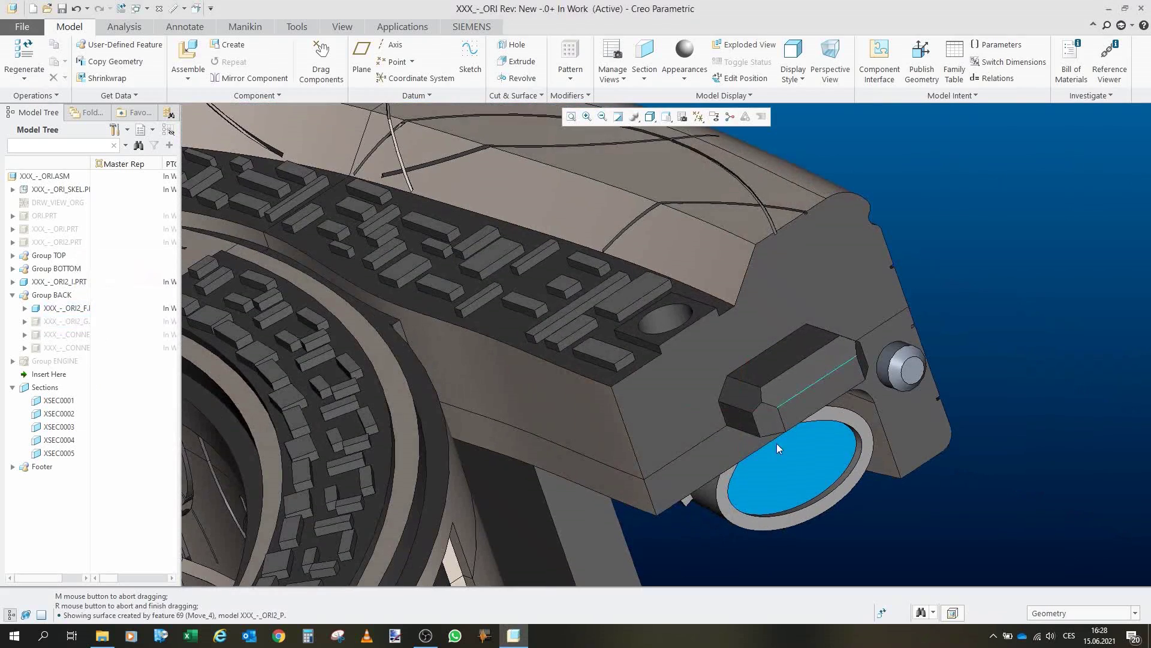
pyautogui.moveTo(793, 373)
pyautogui.mouseDown()
pyautogui.moveTo(822, 378)
pyautogui.moveTo(804, 318)
pyautogui.moveTo(797, 384)
pyautogui.mouseUp()
pyautogui.click(72, 325)
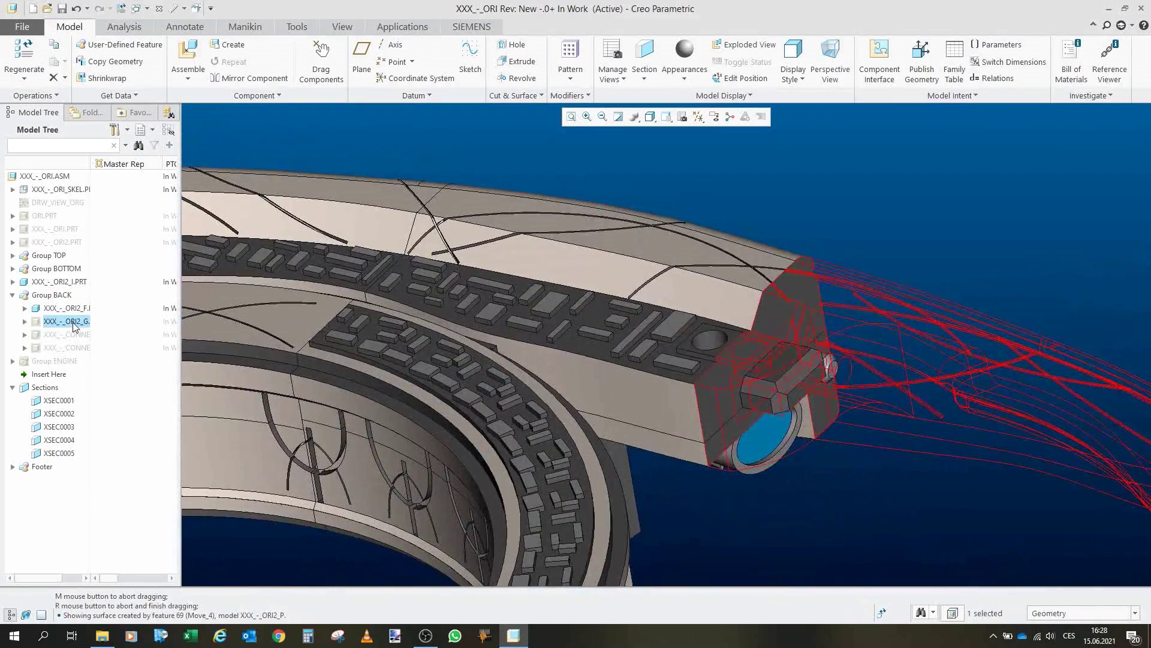
pyautogui.click(101, 282)
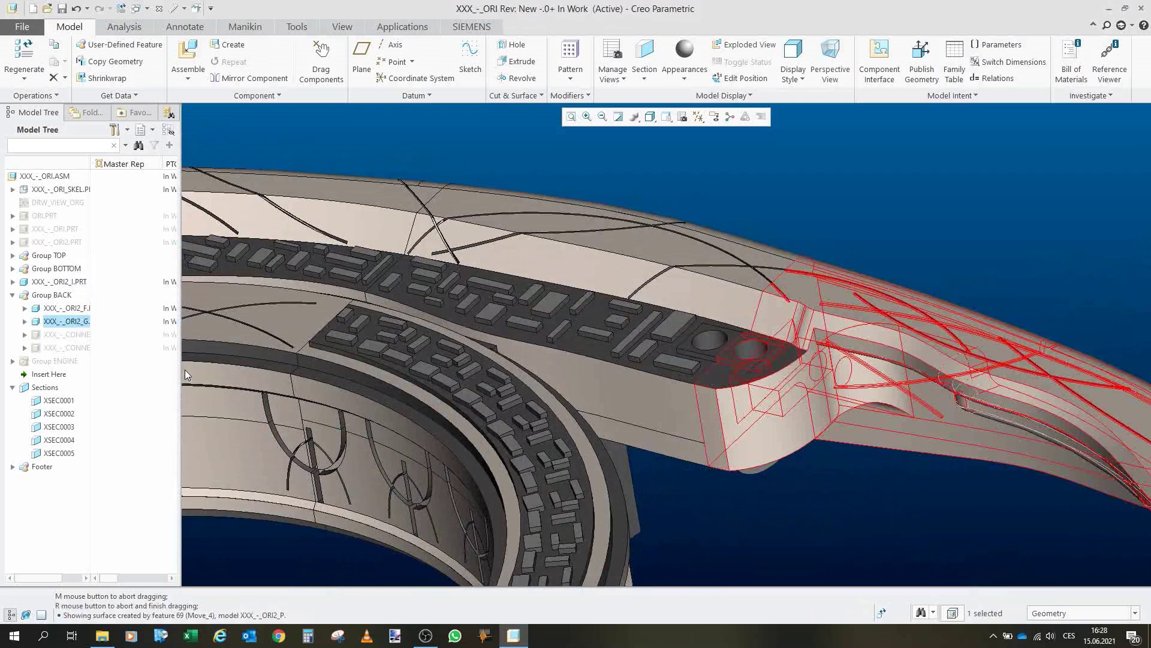
# Show both connector parts of Group BACK again in the sockets at the rear arm joint and view the whole ship.
pyautogui.click(72, 337)
pyautogui.click(93, 302)
pyautogui.click(84, 346)
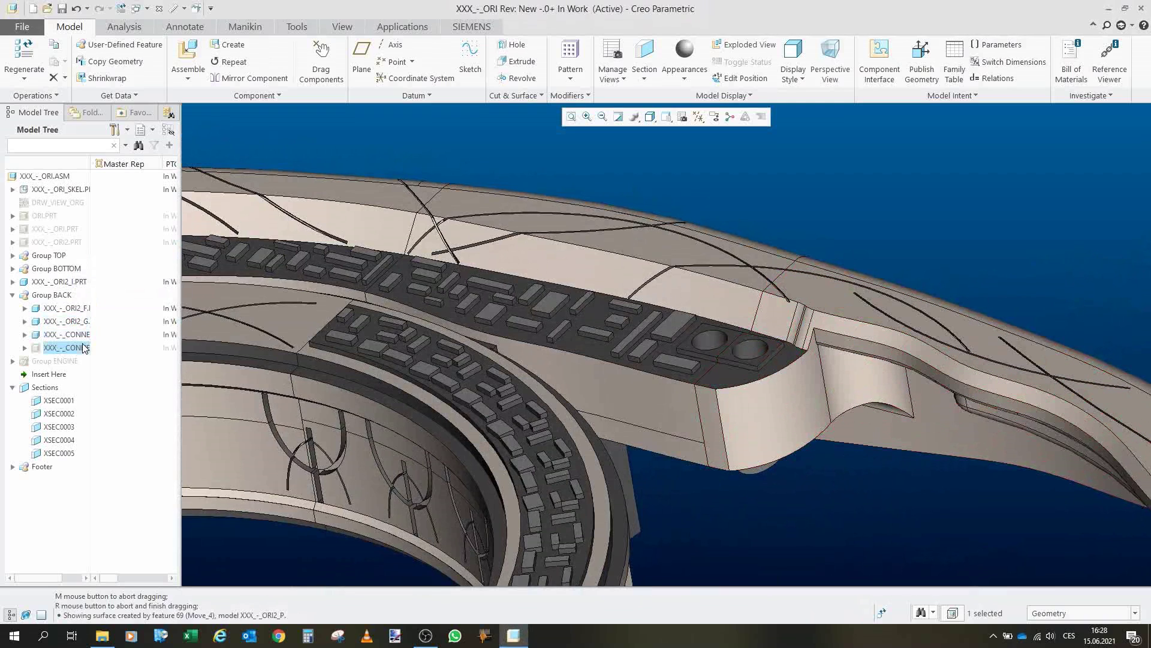
pyautogui.click(104, 306)
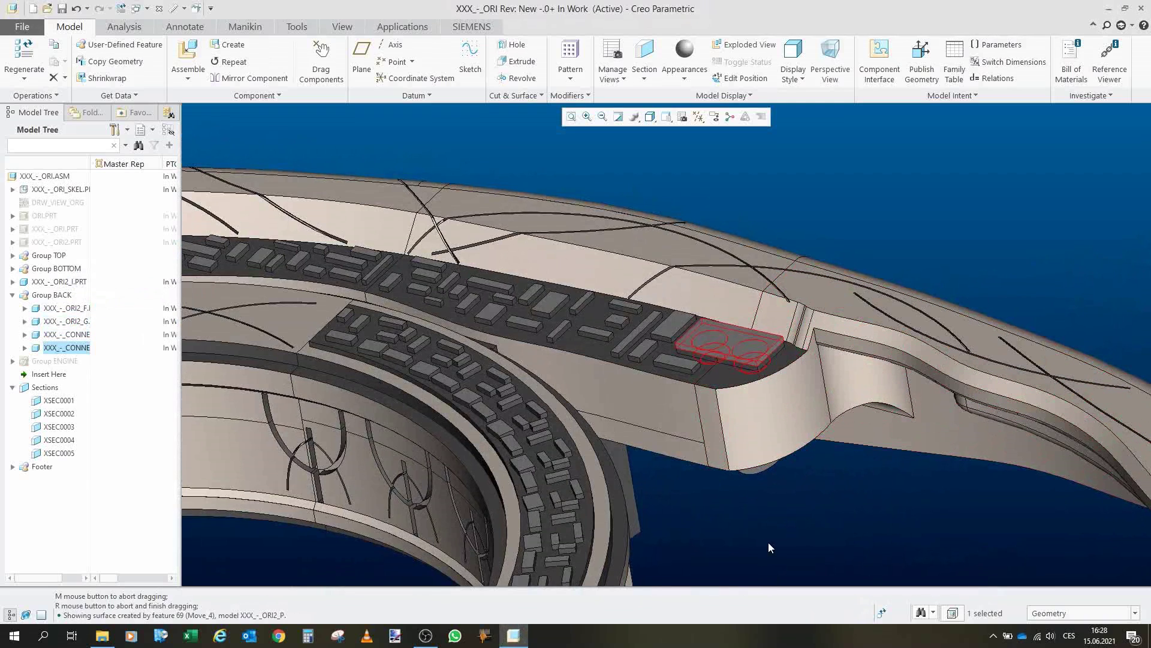
pyautogui.scroll(-6, 774, 307)
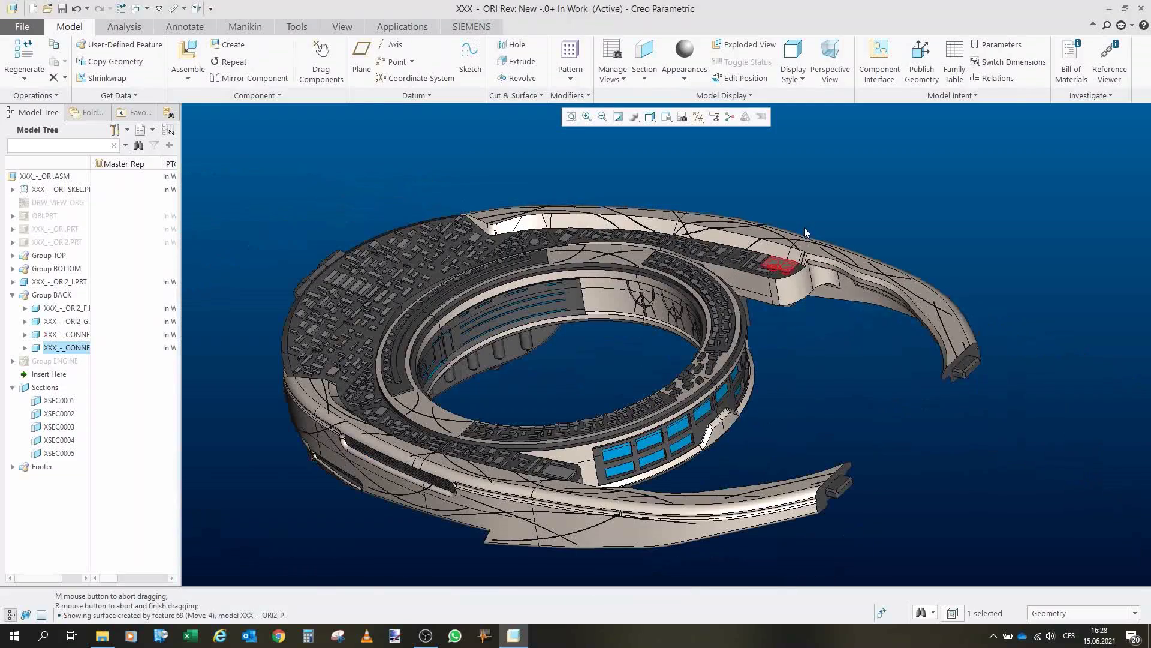
pyautogui.scroll(5, 806, 314)
pyautogui.scroll(-2, 760, 295)
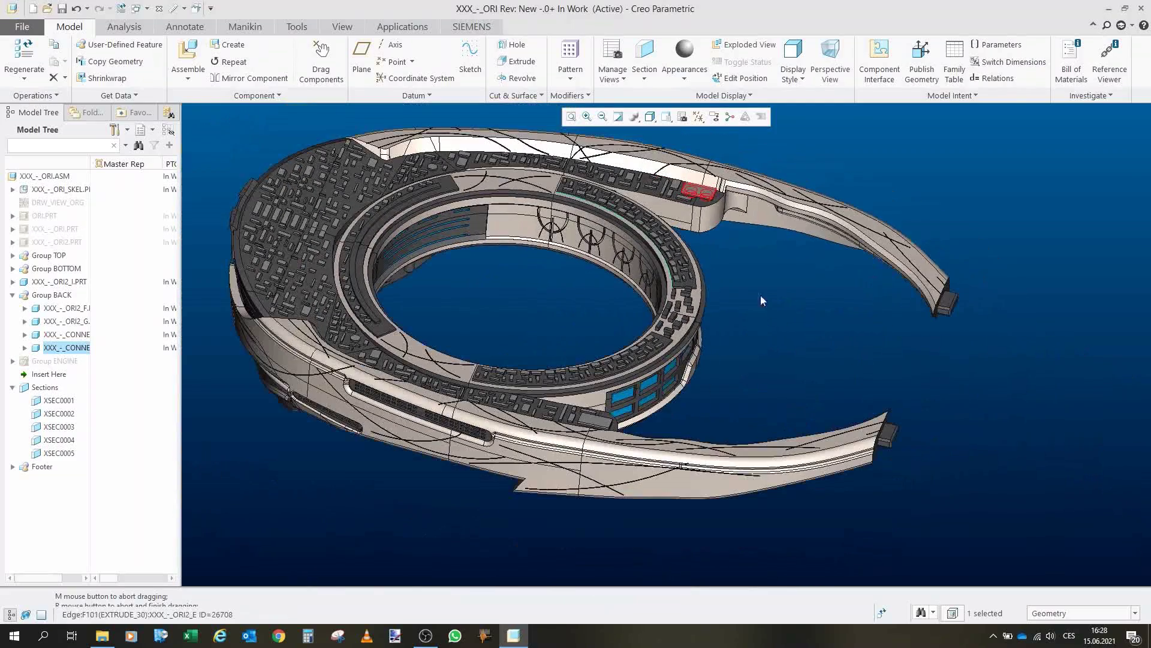
pyautogui.click(707, 372)
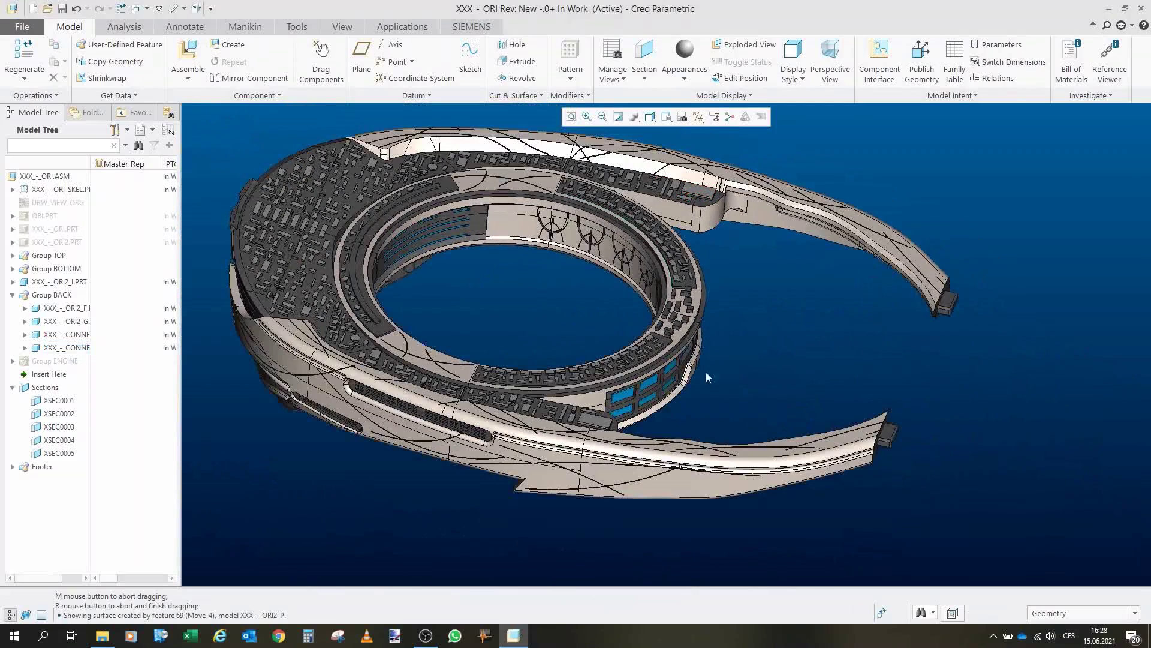
# Collapse Group BACK in the model tree and show Group ENGINE at the rear of the ship.
pyautogui.click(14, 295)
pyautogui.click(73, 309)
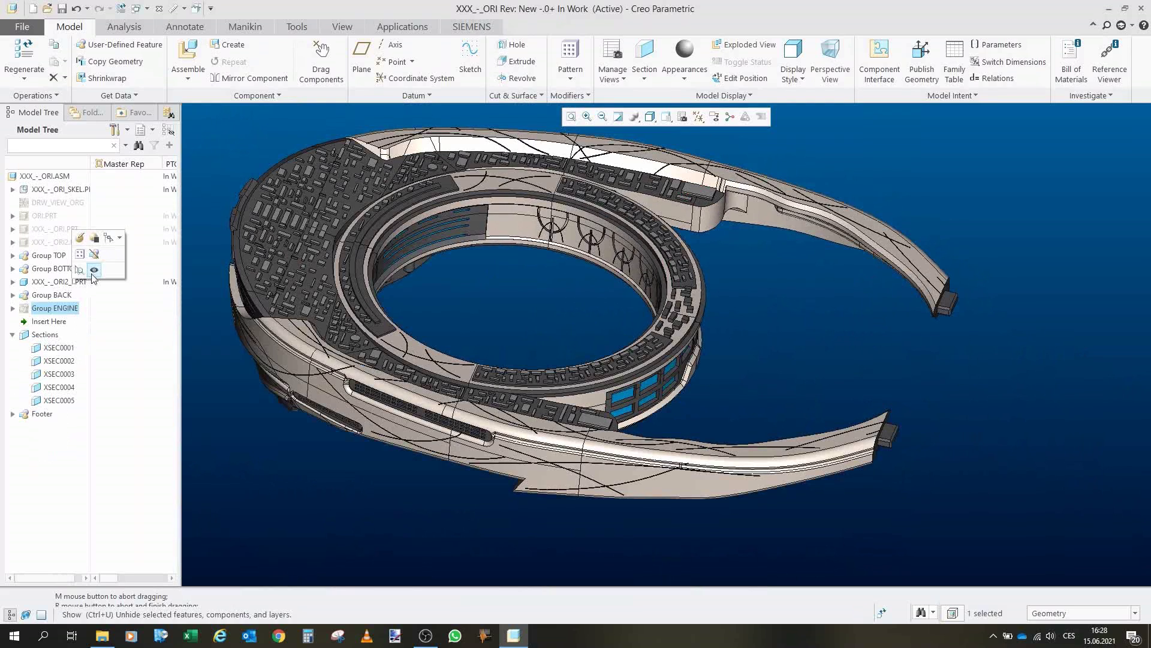
pyautogui.click(93, 279)
pyautogui.scroll(-3, 919, 513)
pyautogui.click(919, 513)
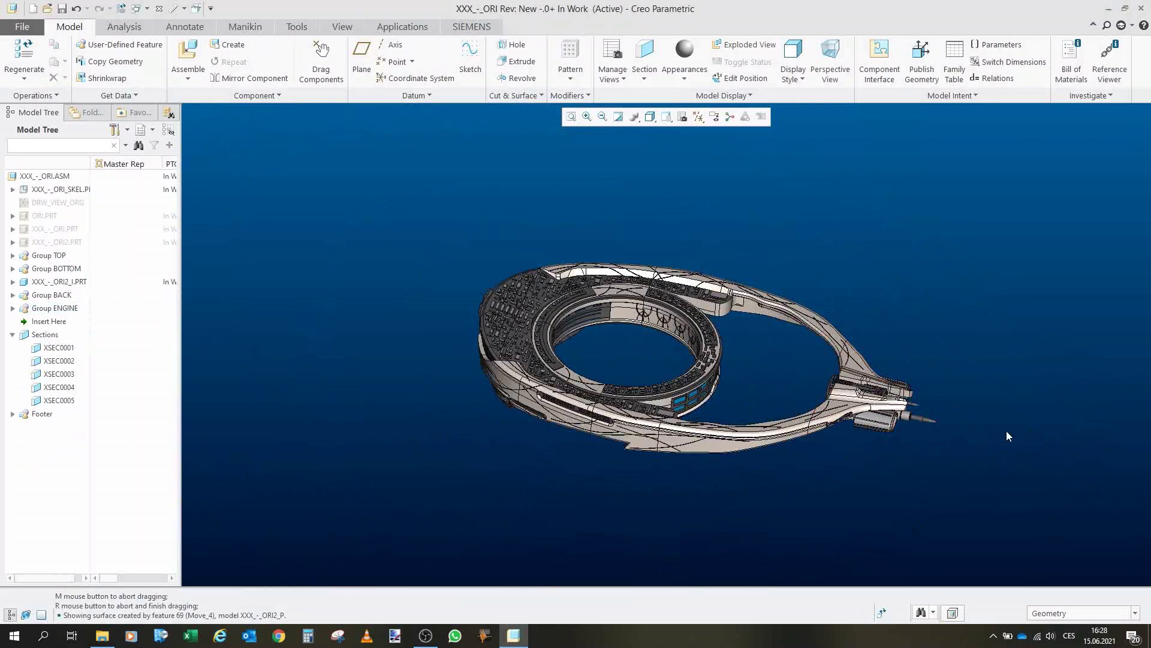
pyautogui.scroll(5, 889, 444)
# Expand Group ENGINE and hide all of its parts except the main engine body XXX_-_ORI2_C.
pyautogui.click(13, 308)
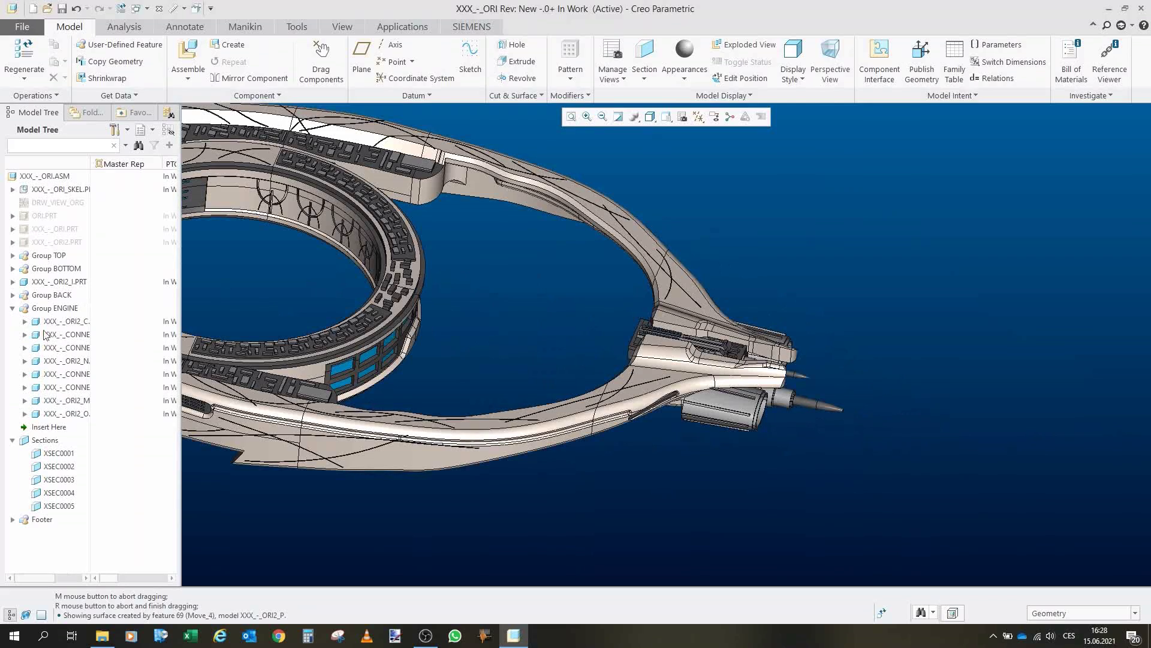
pyautogui.keyDown('shift'); pyautogui.click(66, 413); pyautogui.keyUp('shift')
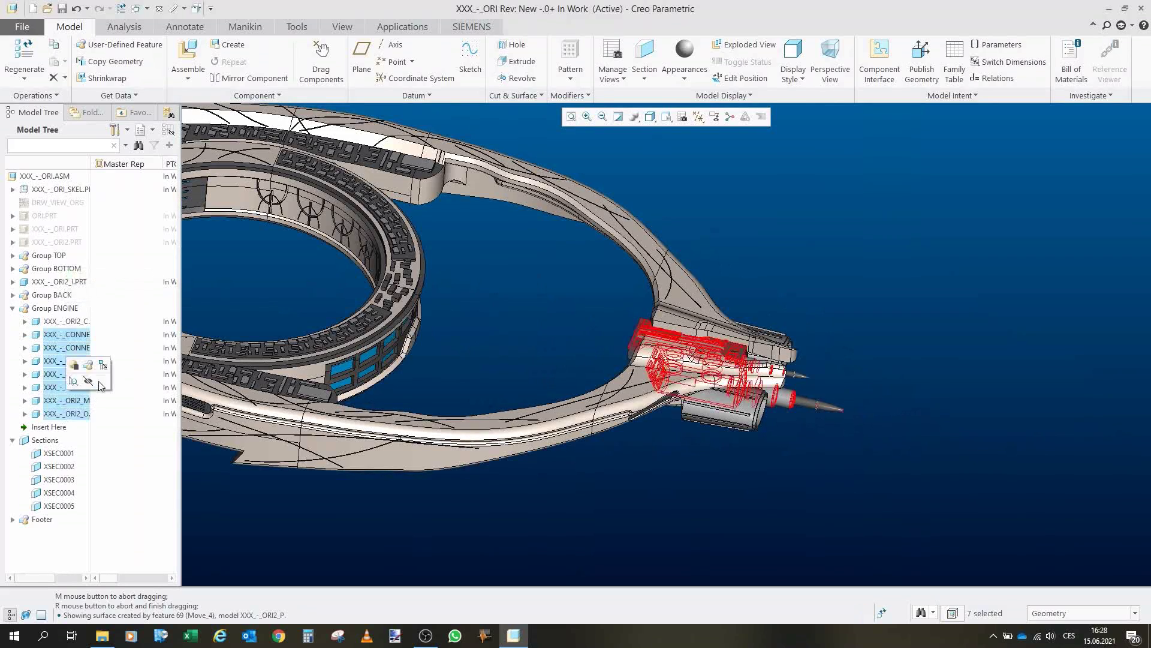
pyautogui.click(84, 374)
pyautogui.scroll(4, 704, 325)
pyautogui.moveTo(698, 320); pyautogui.dragTo(728, 280)
pyautogui.scroll(-3, 750, 242)
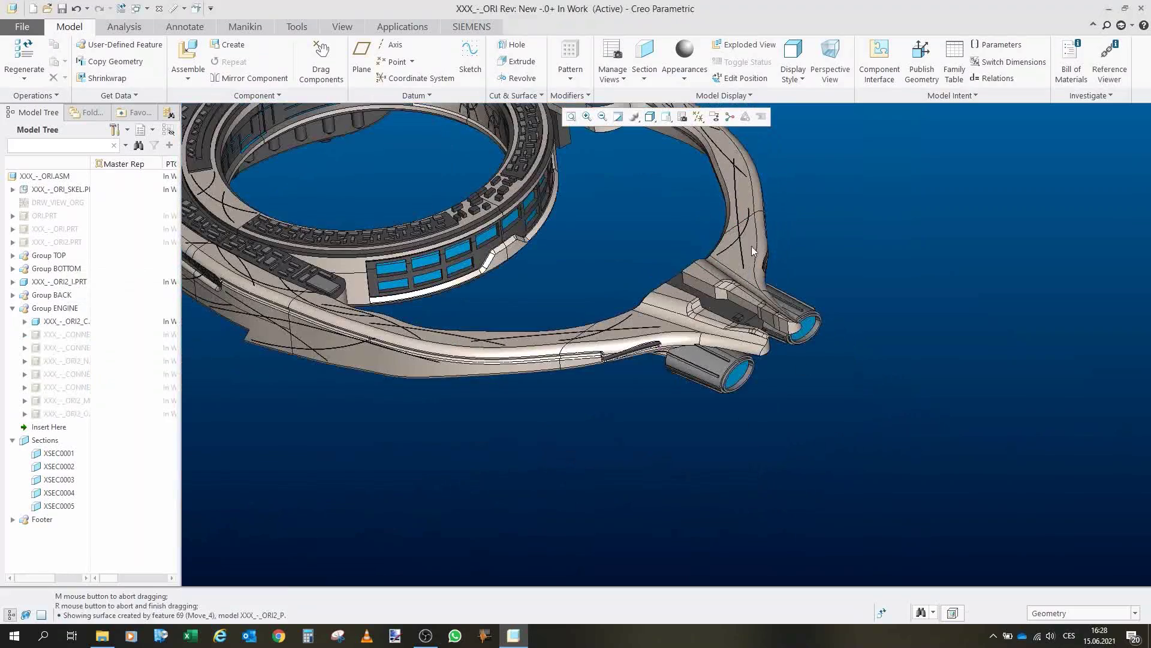
pyautogui.moveTo(693, 327); pyautogui.dragTo(757, 227)
pyautogui.scroll(3, 668, 360)
pyautogui.moveTo(654, 347); pyautogui.dragTo(692, 438)
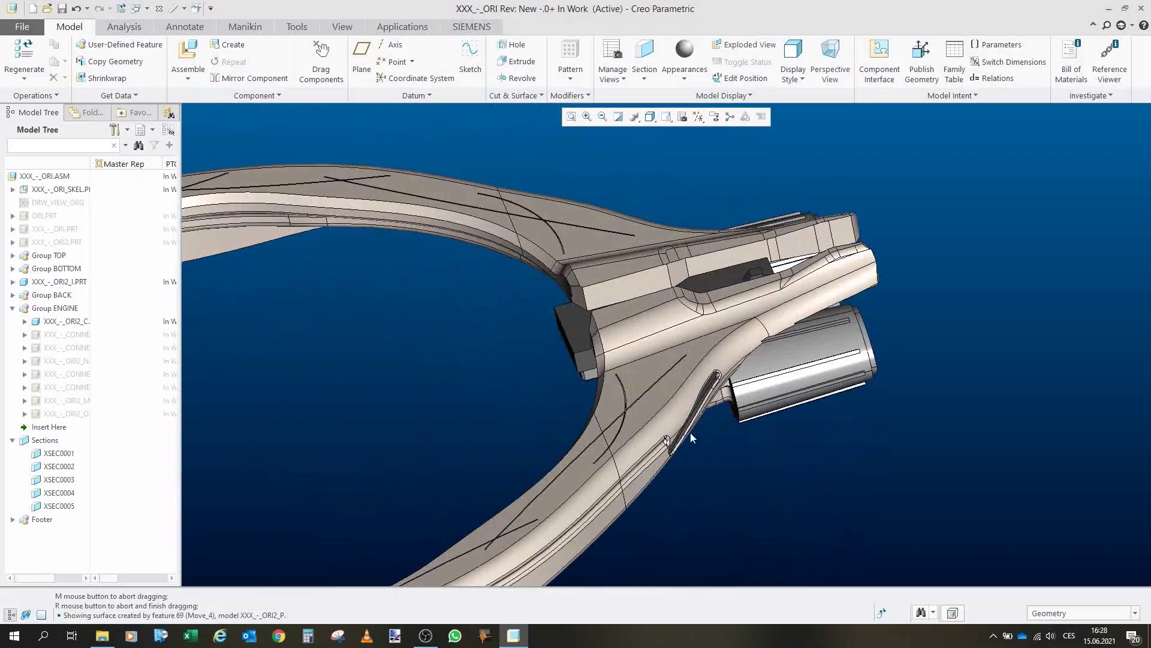
# Highlight part XXX_-_ORI2_C and examine where its engine body joins the two rear arms.
pyautogui.click(66, 322)
pyautogui.scroll(3, 599, 405)
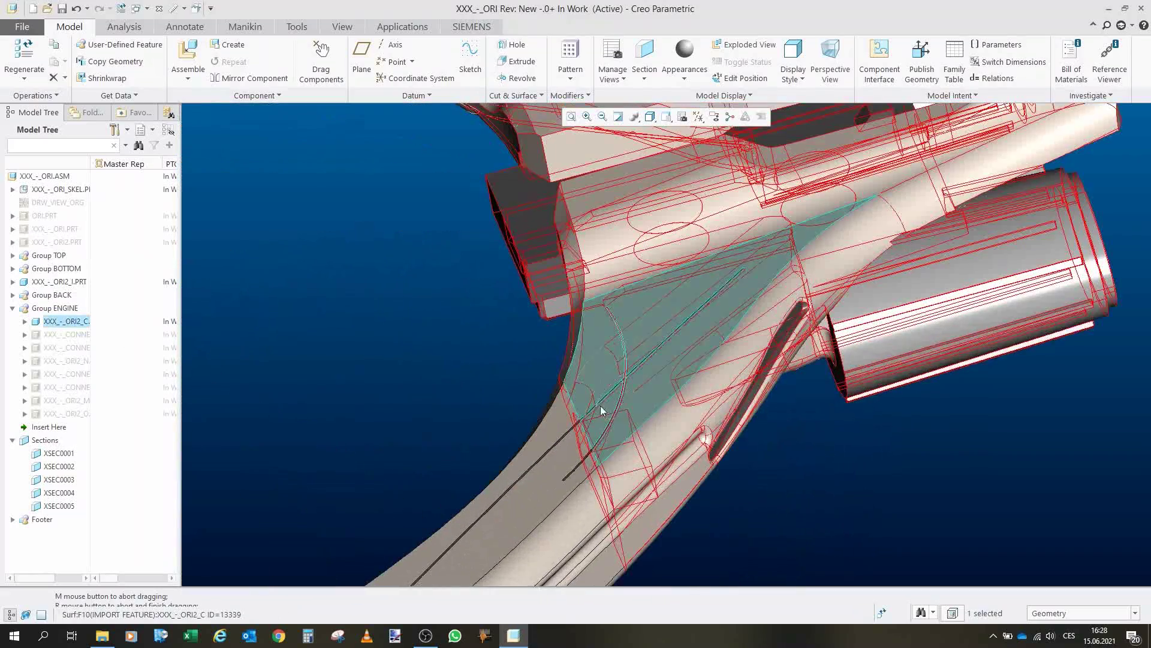
pyautogui.scroll(-3, 647, 459)
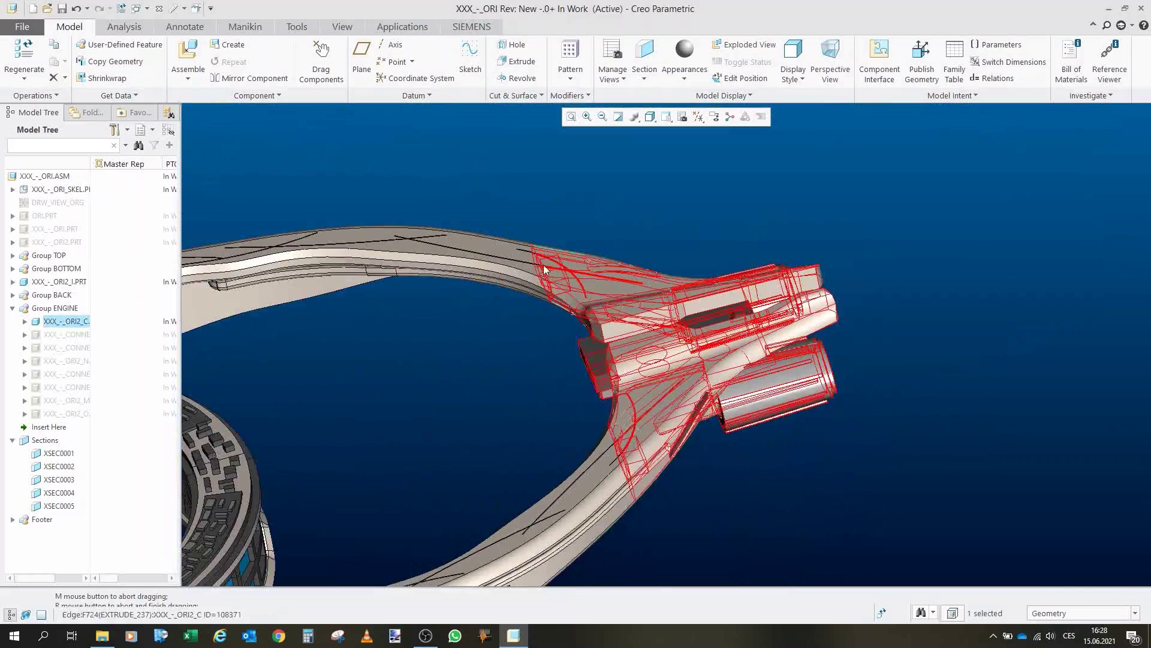
pyautogui.scroll(3, 531, 275)
pyautogui.scroll(-1, 539, 268)
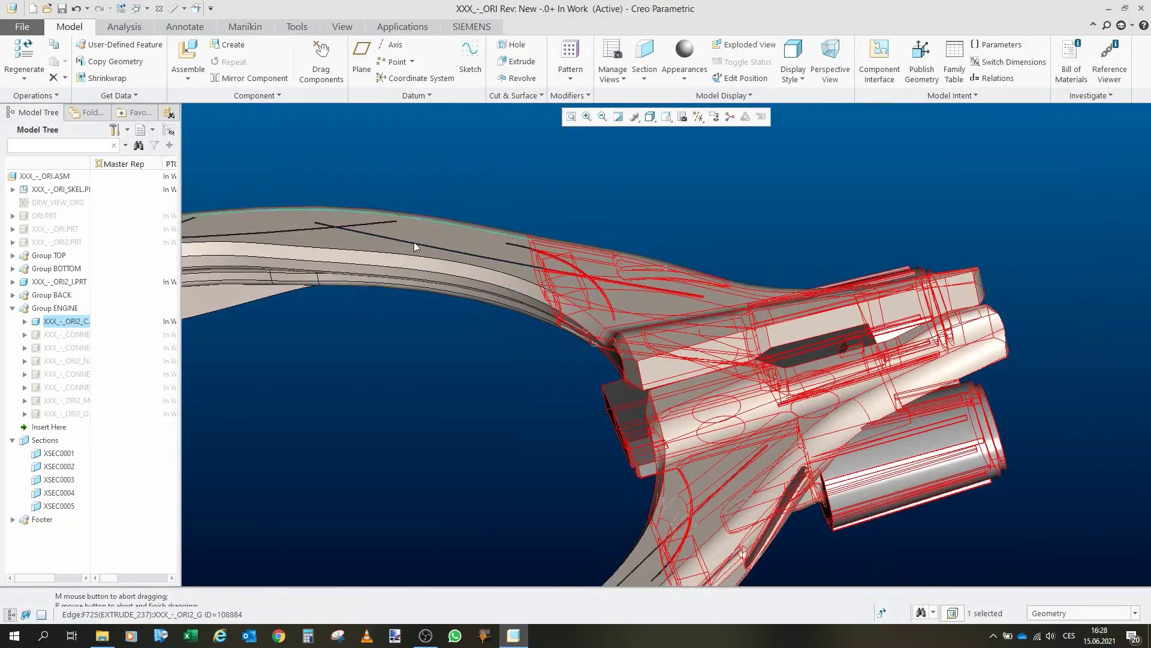
pyautogui.scroll(-3, 469, 434)
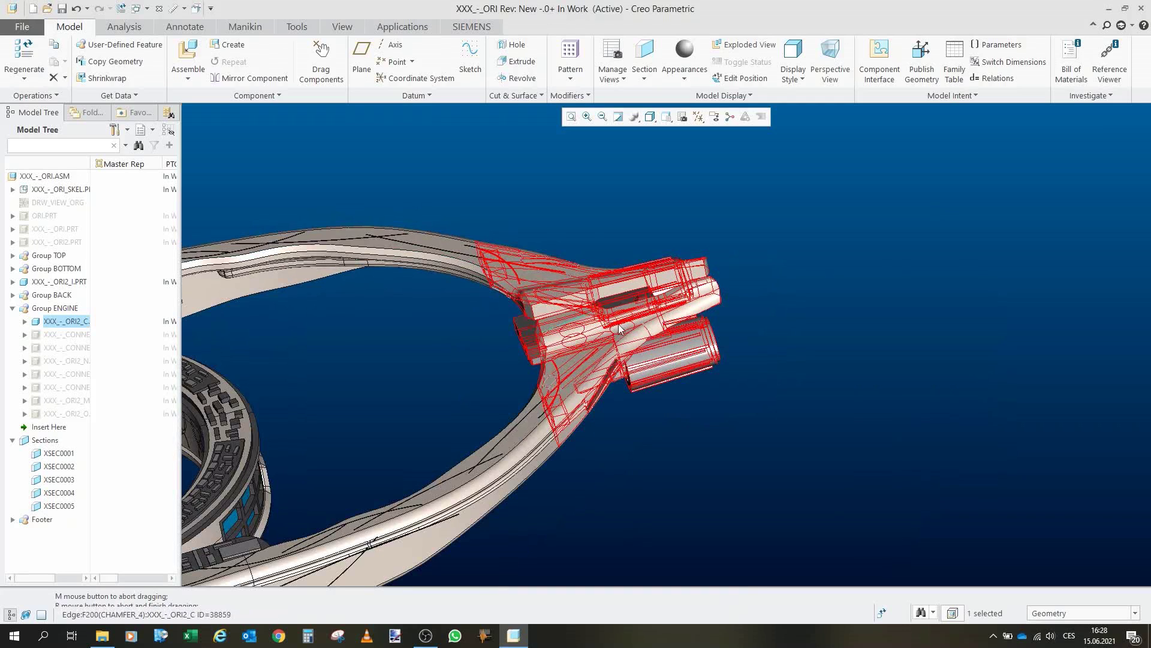
pyautogui.click(641, 455)
pyautogui.scroll(3, 587, 327)
pyautogui.moveTo(582, 330); pyautogui.dragTo(577, 378)
pyautogui.click(578, 377)
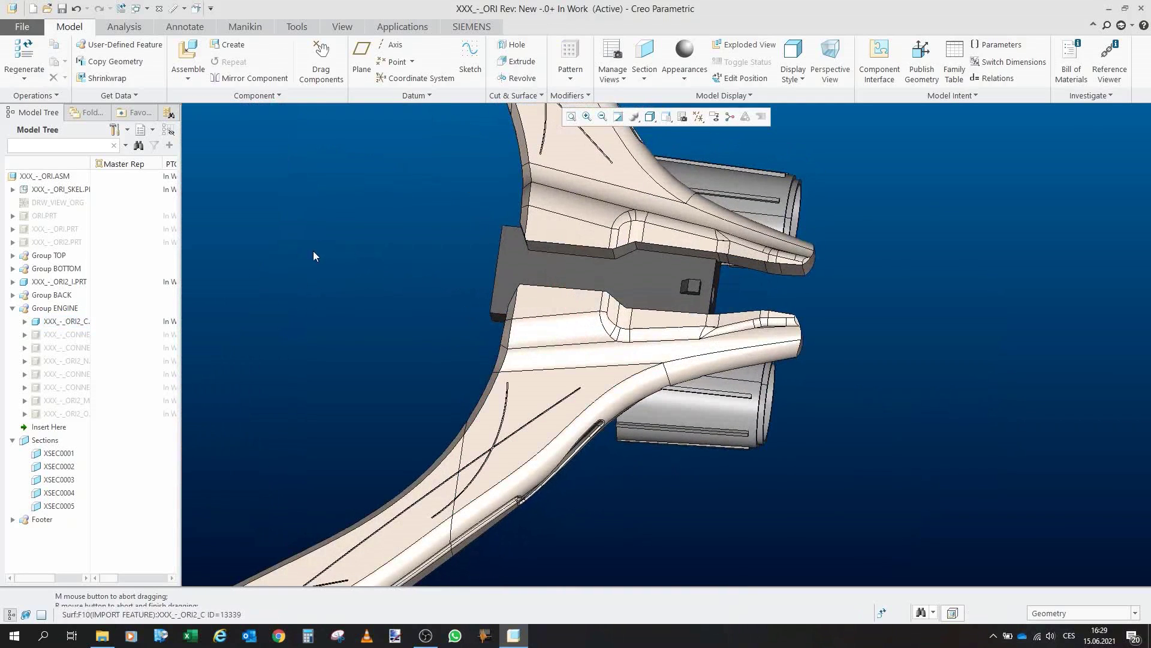
# Show the first two connector parts of Group ENGINE in the round sockets on the engine body's underside.
pyautogui.click(82, 336)
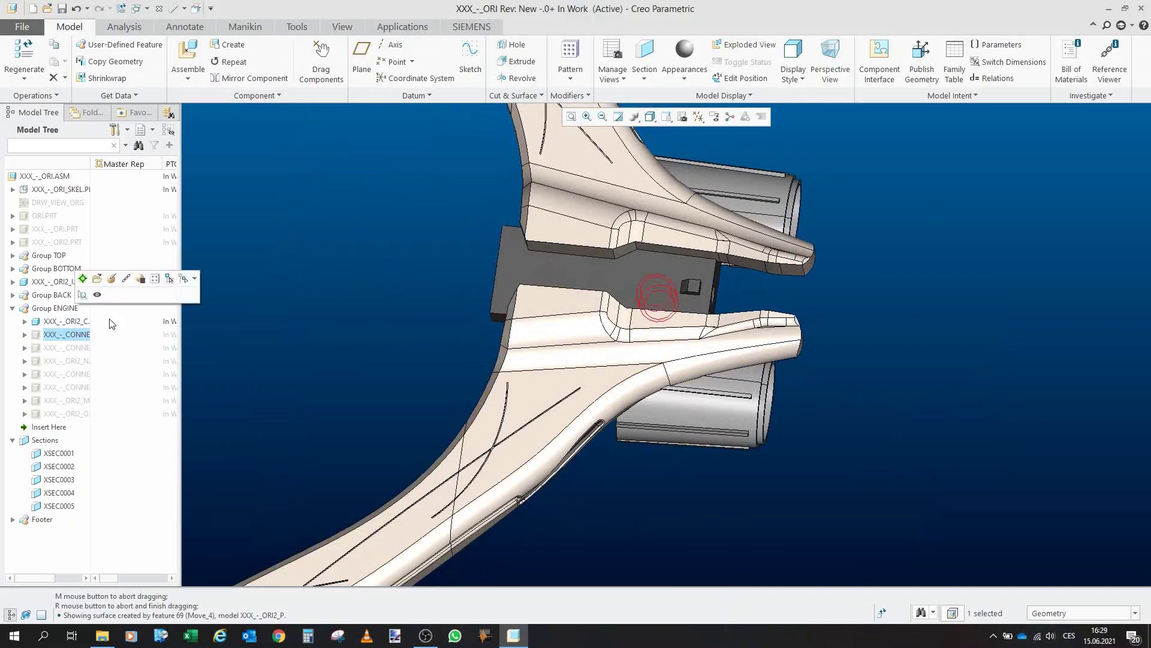
pyautogui.moveTo(604, 419); pyautogui.dragTo(601, 303)
pyautogui.scroll(4, 601, 294)
pyautogui.scroll(-4, 566, 395)
pyautogui.moveTo(603, 363); pyautogui.dragTo(605, 339)
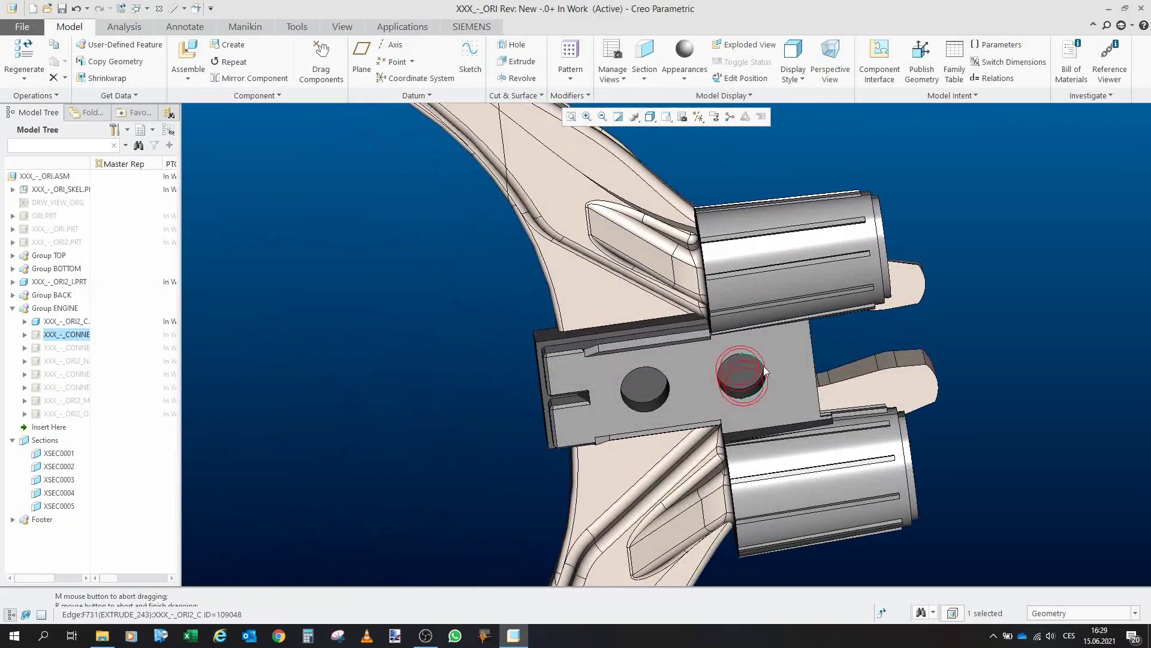
pyautogui.click(75, 347)
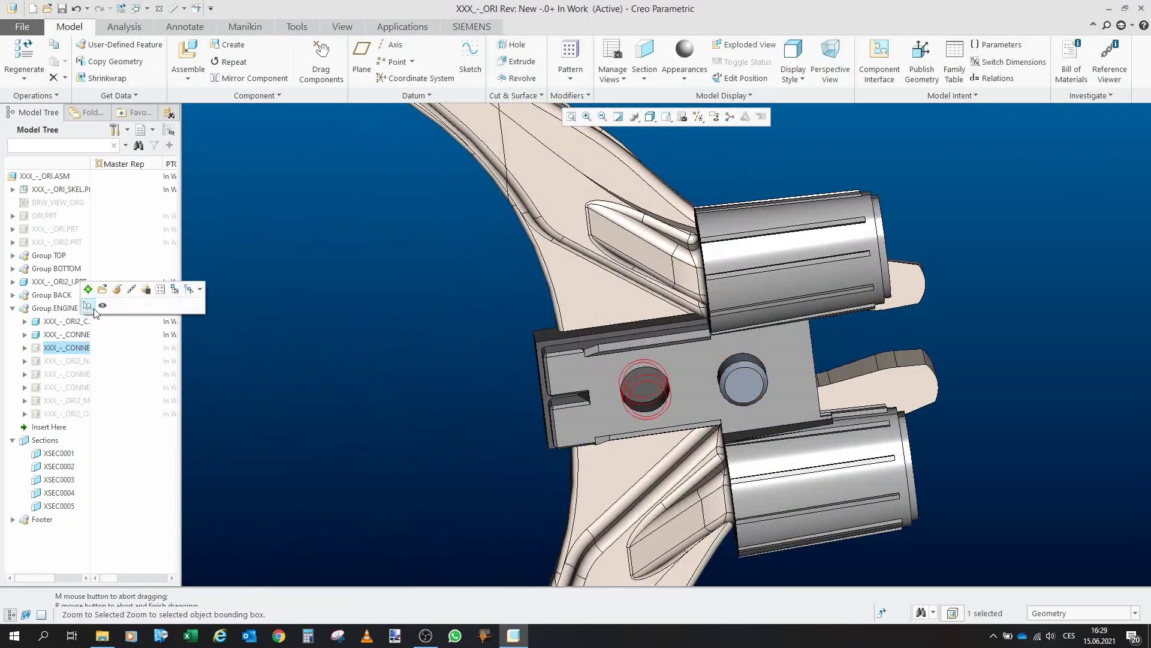
pyautogui.click(362, 386)
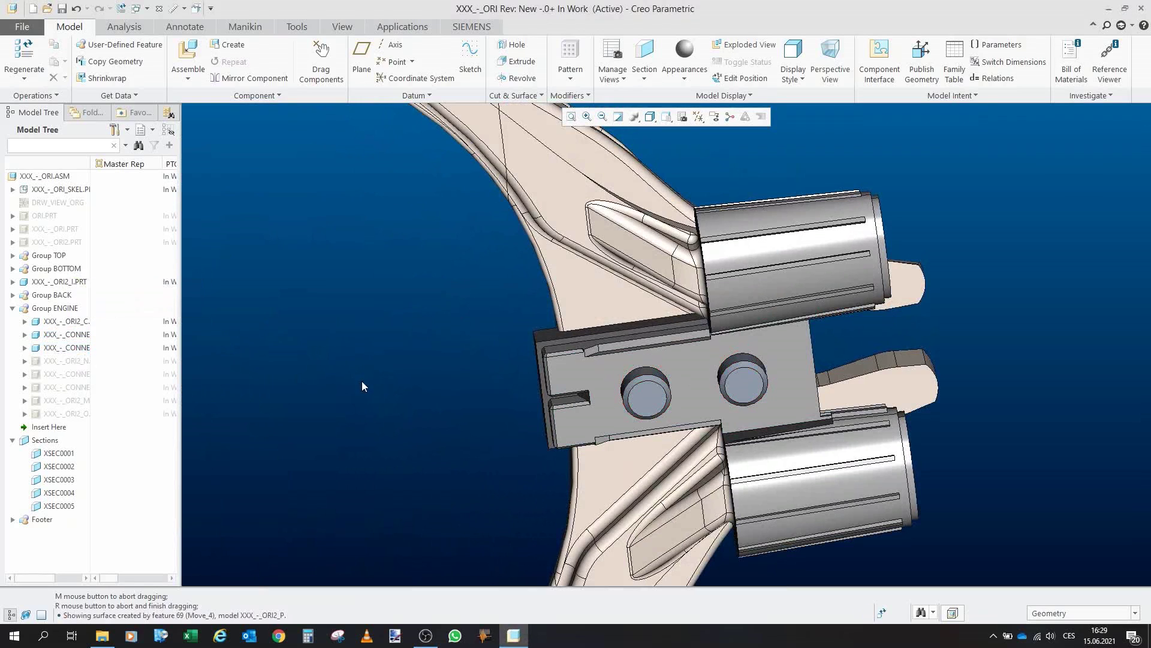
# Show part XXX_-_ORI2_N between the two engine cylinders and view the socket on its rear face.
pyautogui.click(82, 362)
pyautogui.click(102, 322)
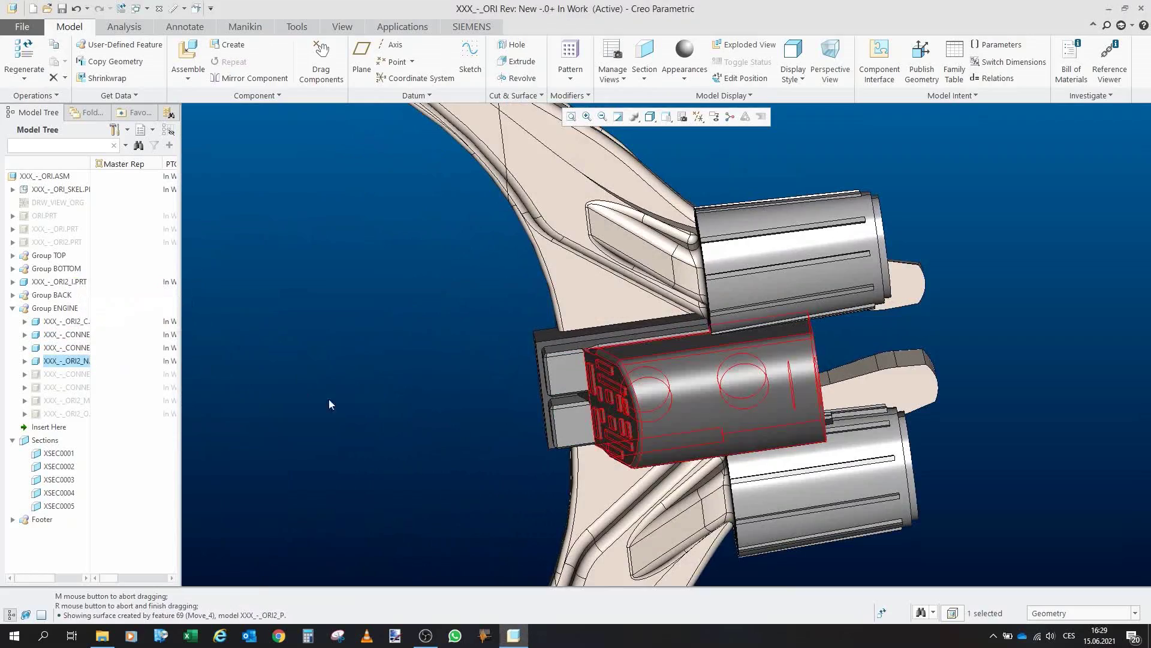
pyautogui.moveTo(744, 396)
pyautogui.mouseDown()
pyautogui.moveTo(561, 381)
pyautogui.moveTo(828, 354)
pyautogui.mouseUp()
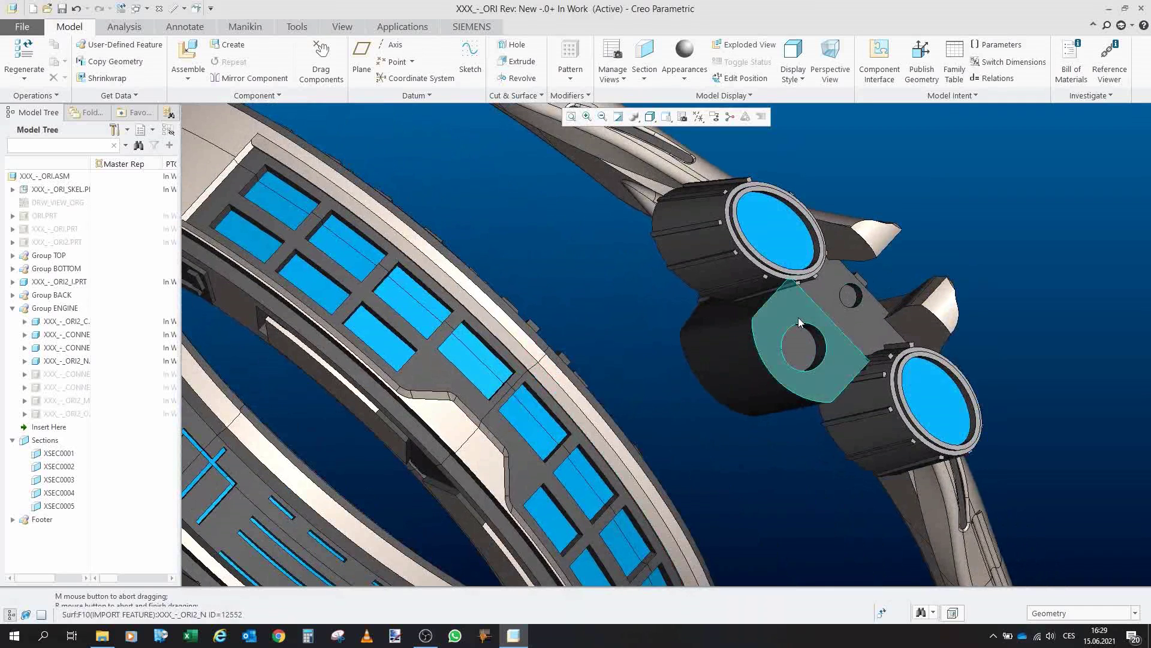
# Show the remaining two connector parts of Group ENGINE in the rear-facing sockets between the engine cylinders.
pyautogui.click(63, 376)
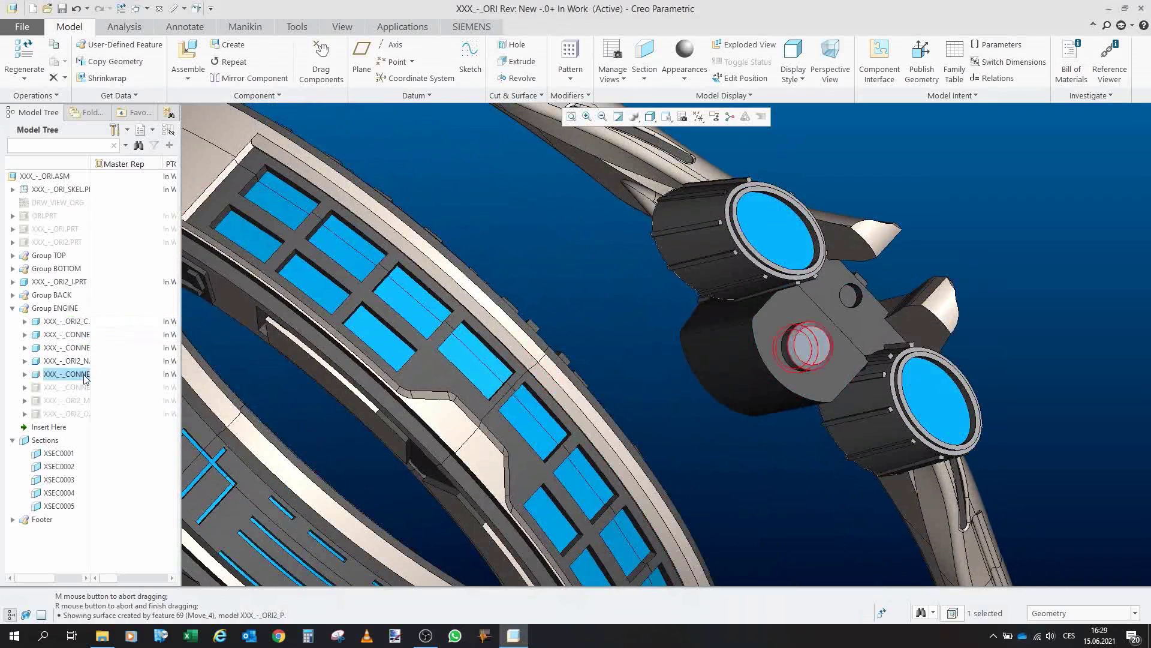
pyautogui.click(88, 337)
pyautogui.click(74, 387)
pyautogui.click(96, 346)
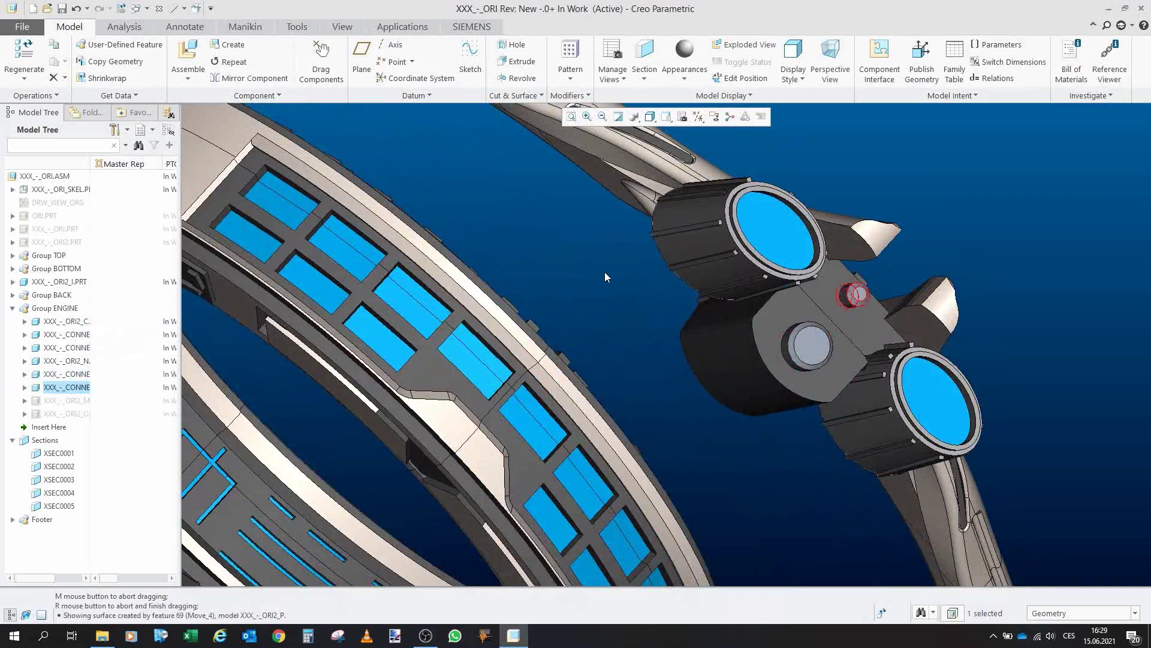
pyautogui.click(606, 272)
pyautogui.moveTo(822, 419); pyautogui.dragTo(893, 384)
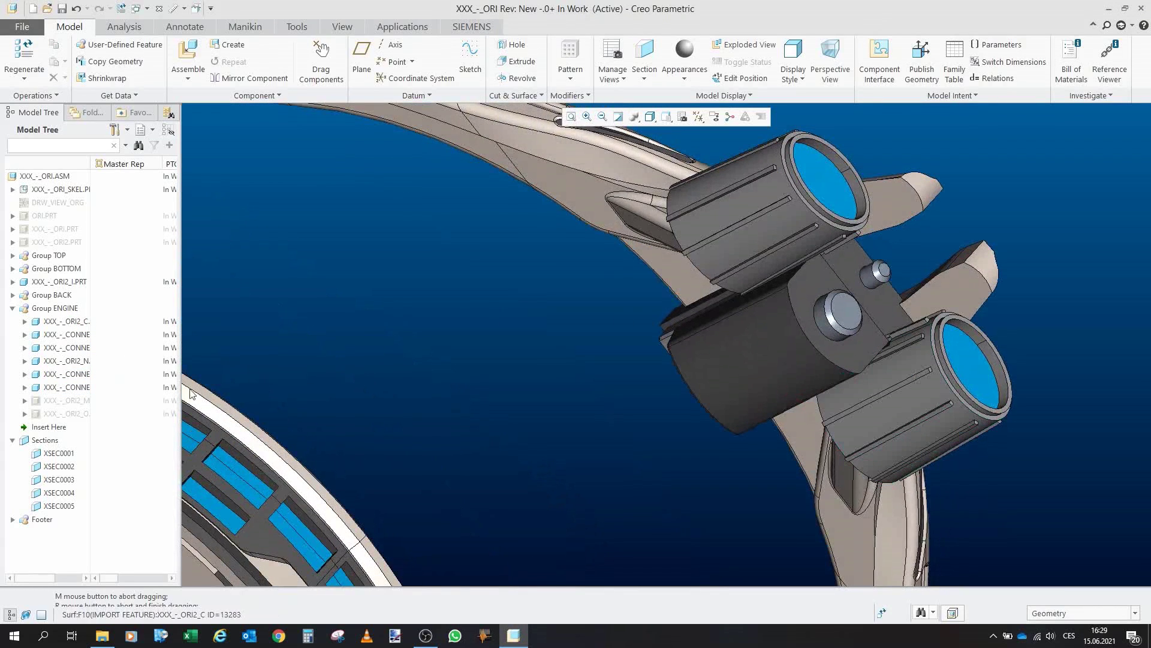
# Show part XXX_-_ORI2_M with its stepped, pointed spikes on the rear connectors and view it up close.
pyautogui.click(78, 400)
pyautogui.click(99, 362)
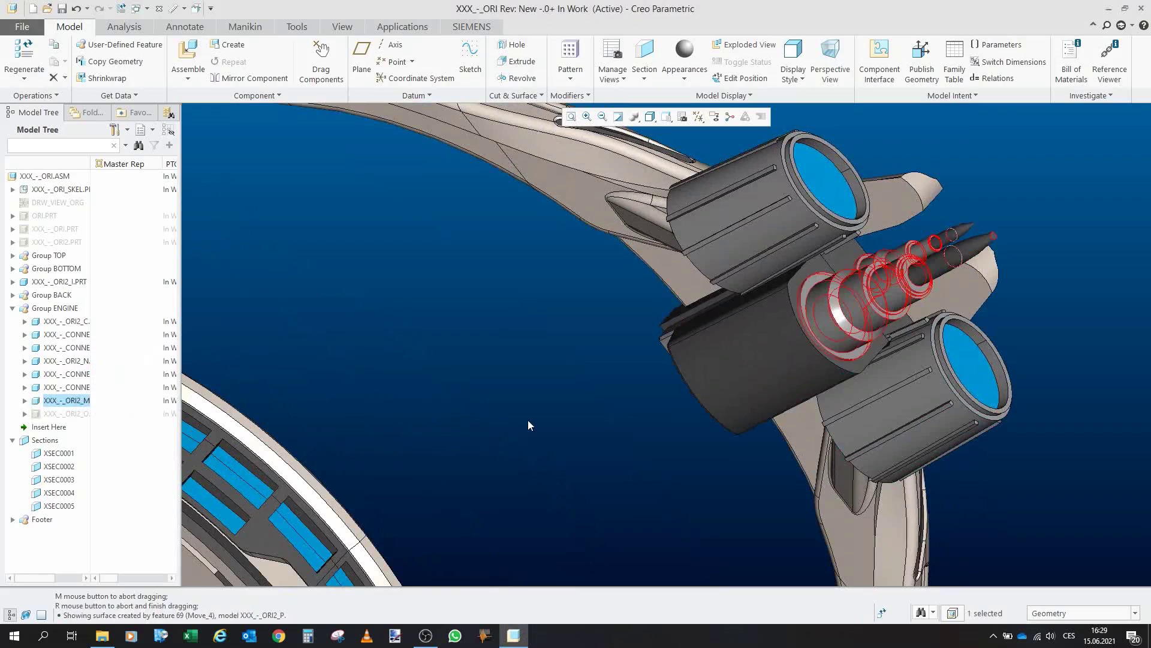
pyautogui.click(1099, 233)
pyautogui.moveTo(908, 277)
pyautogui.mouseDown()
pyautogui.moveTo(917, 329)
pyautogui.moveTo(894, 277)
pyautogui.mouseUp()
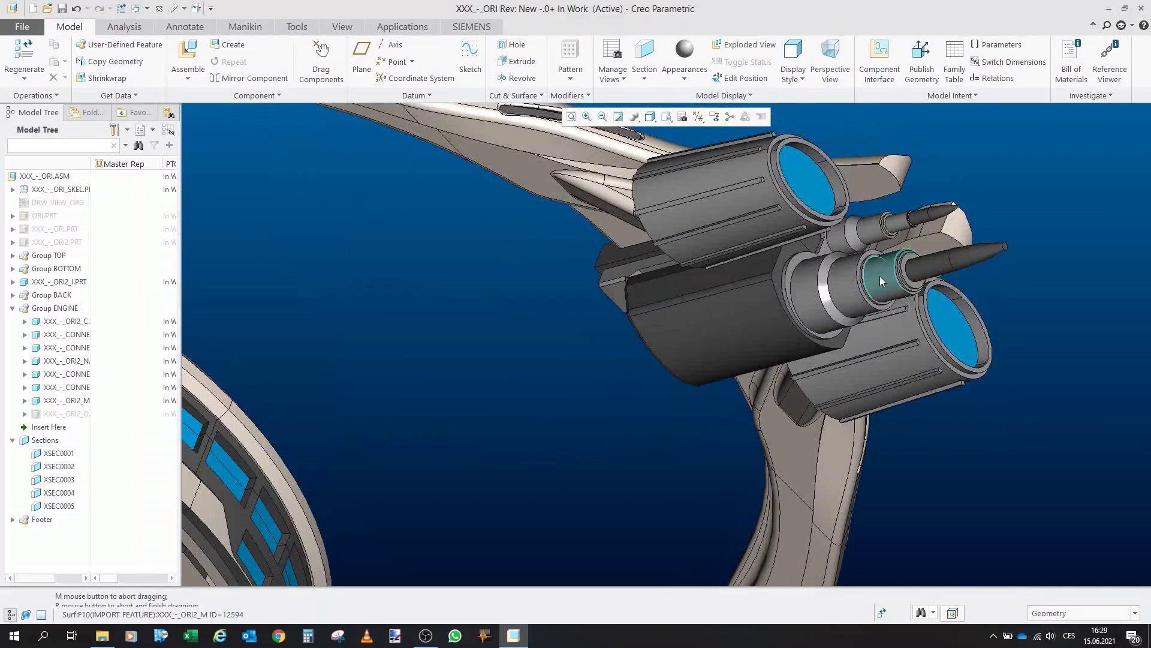
pyautogui.scroll(3, 822, 273)
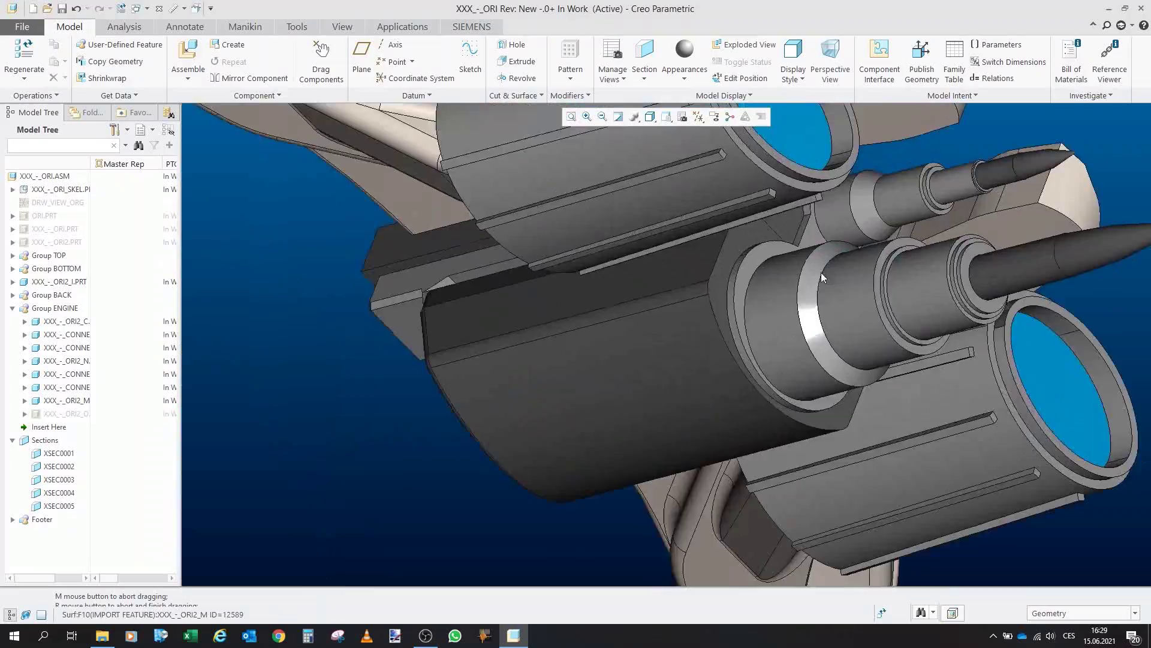
pyautogui.moveTo(821, 273); pyautogui.dragTo(881, 195)
pyautogui.scroll(-3, 871, 232)
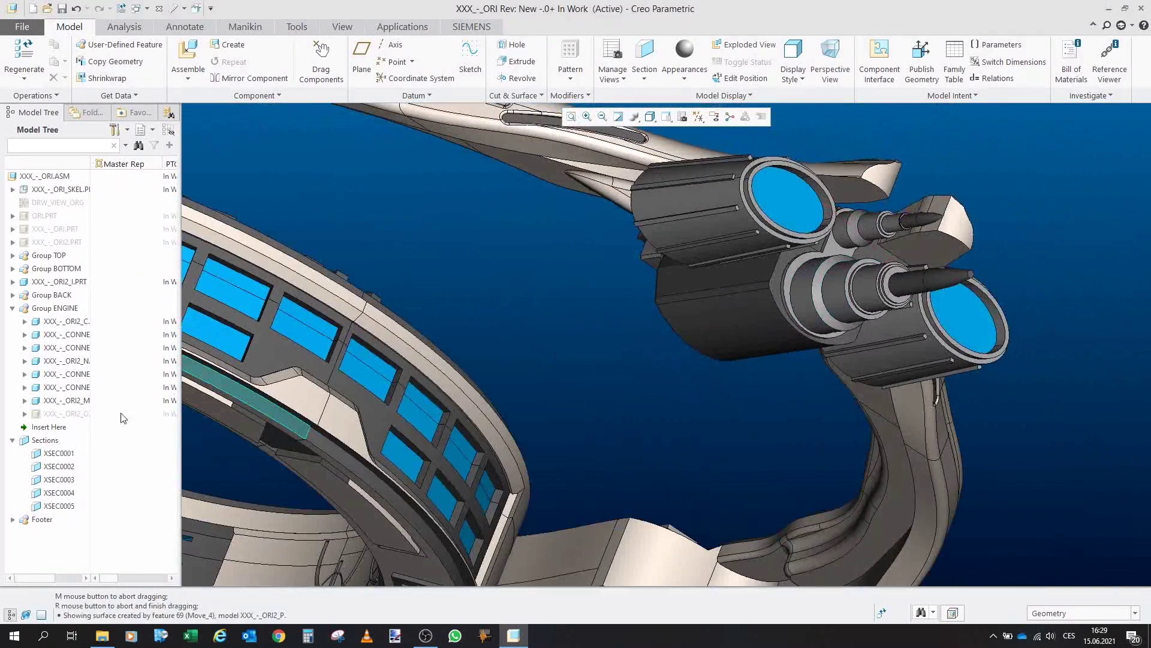
# Highlight part XXX_-_ORI2_M and examine its two spikes from behind and from above.
pyautogui.click(68, 401)
pyautogui.scroll(-3, 836, 255)
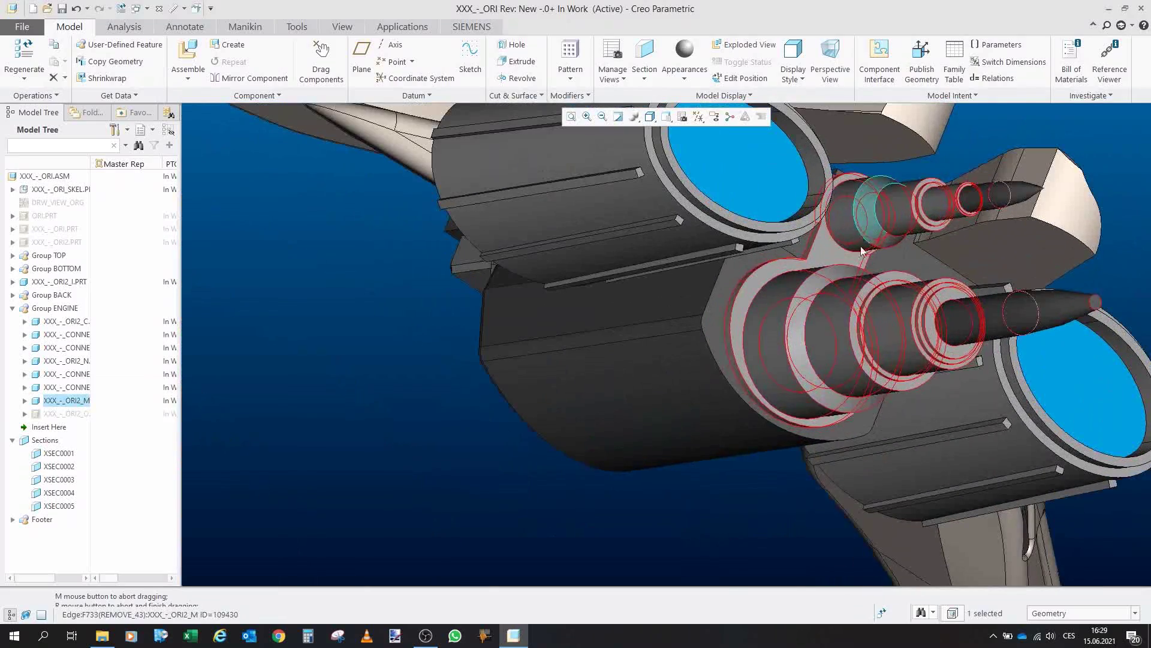
pyautogui.scroll(3, 850, 246)
pyautogui.moveTo(782, 329); pyautogui.dragTo(792, 459)
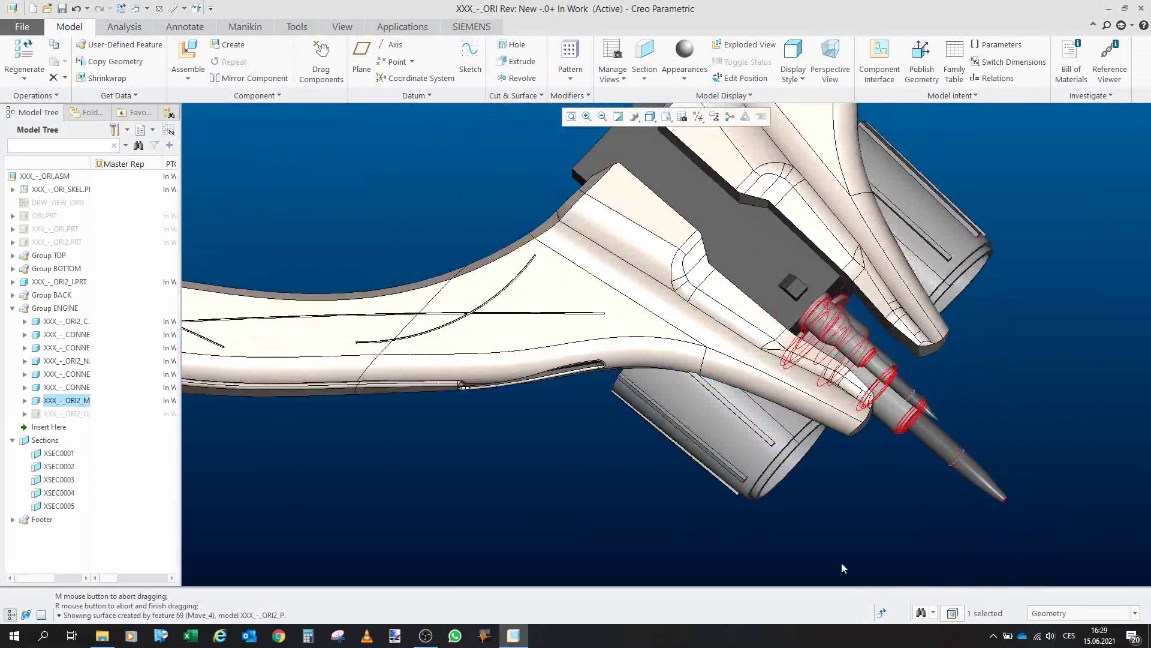
# Show part XXX_-_ORI2_O on the block between the engine cylinders and view its details up close.
pyautogui.click(841, 563)
pyautogui.moveTo(708, 314); pyautogui.dragTo(712, 249)
pyautogui.scroll(-4, 713, 251)
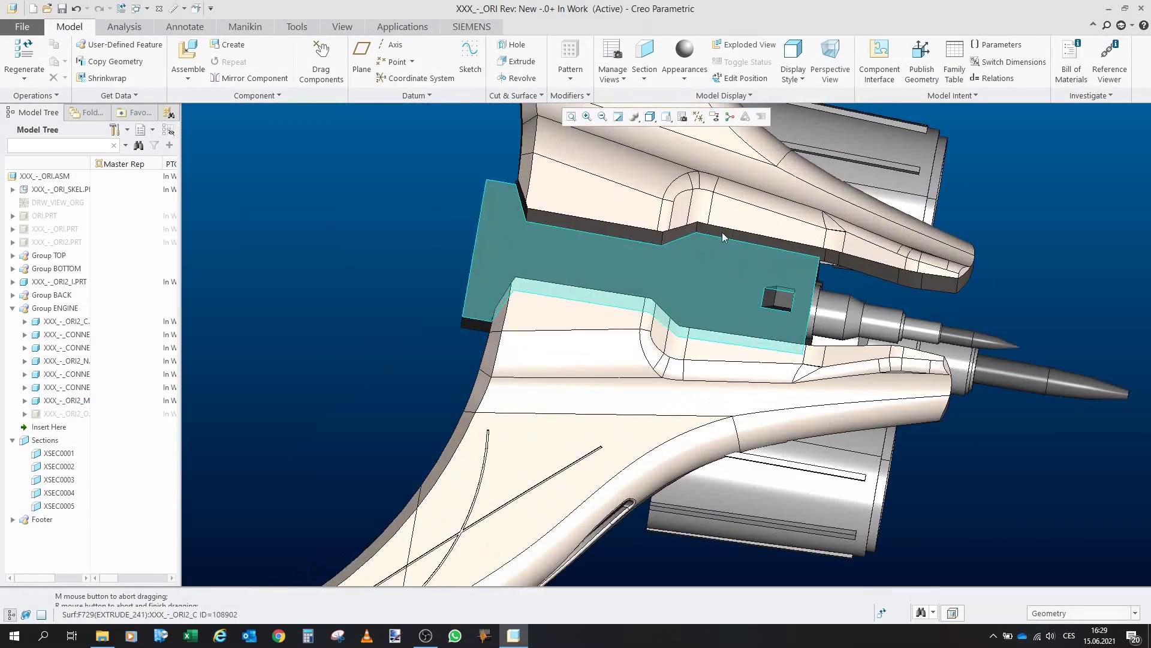
pyautogui.click(66, 414)
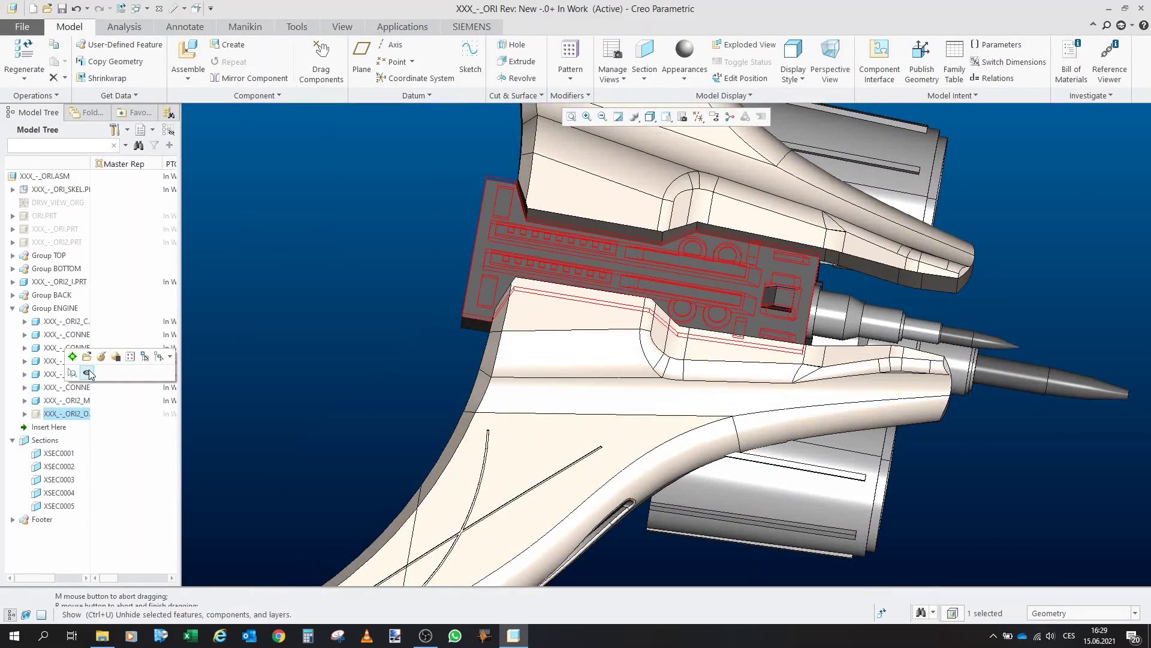
pyautogui.click(327, 289)
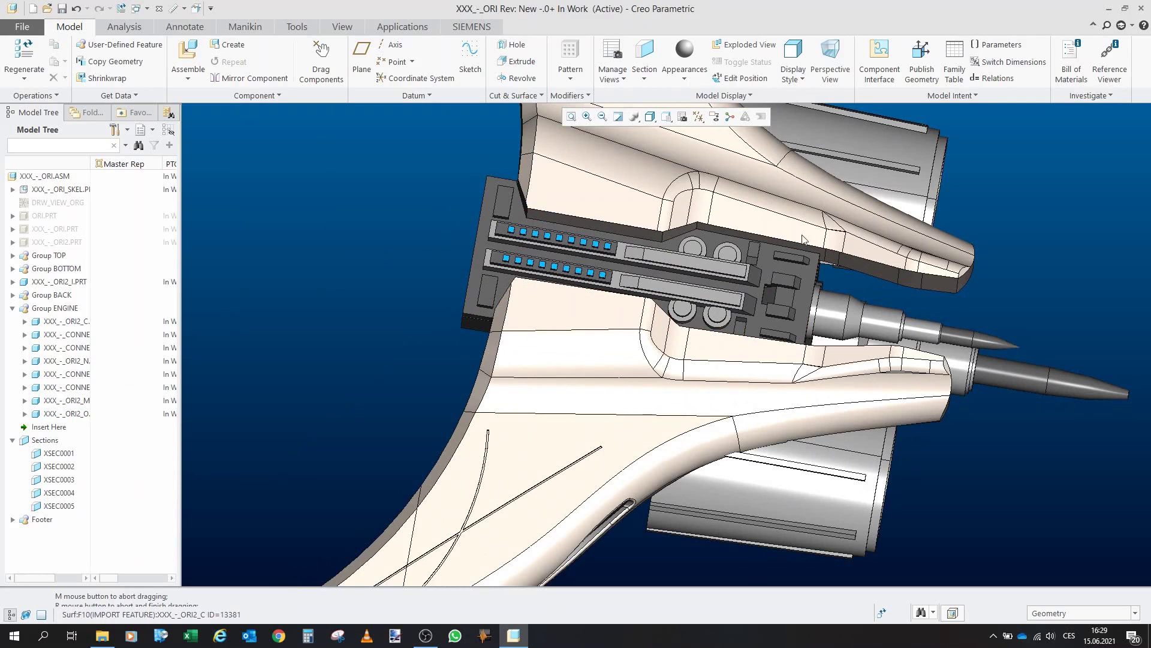
pyautogui.scroll(-5, 790, 311)
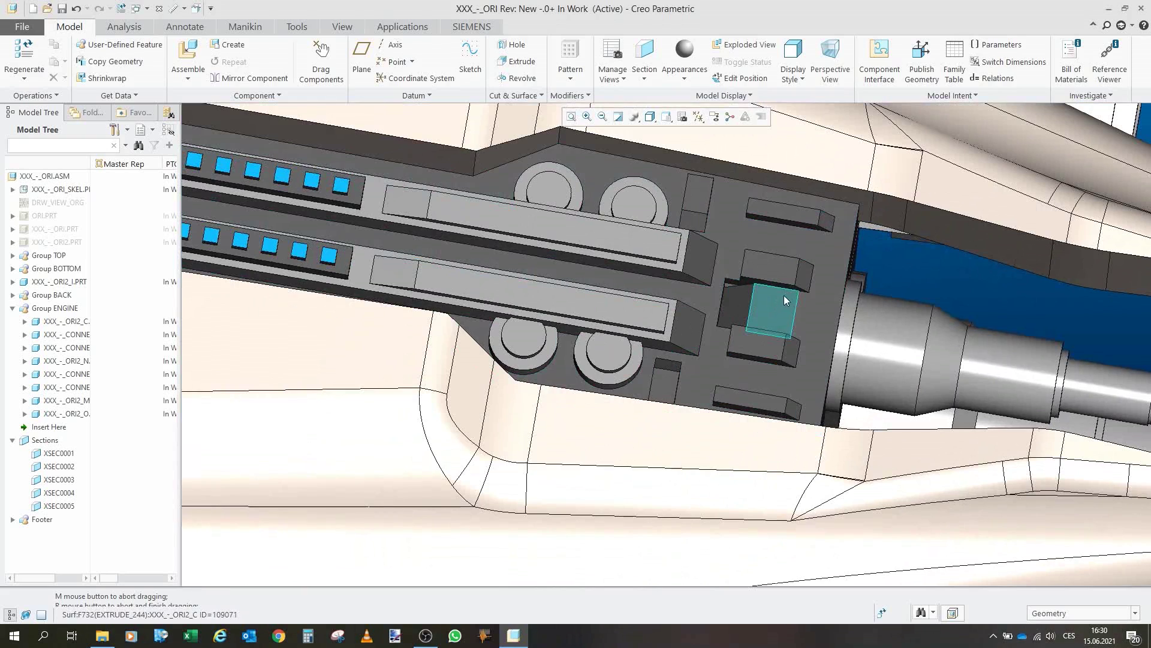
pyautogui.scroll(5, 785, 298)
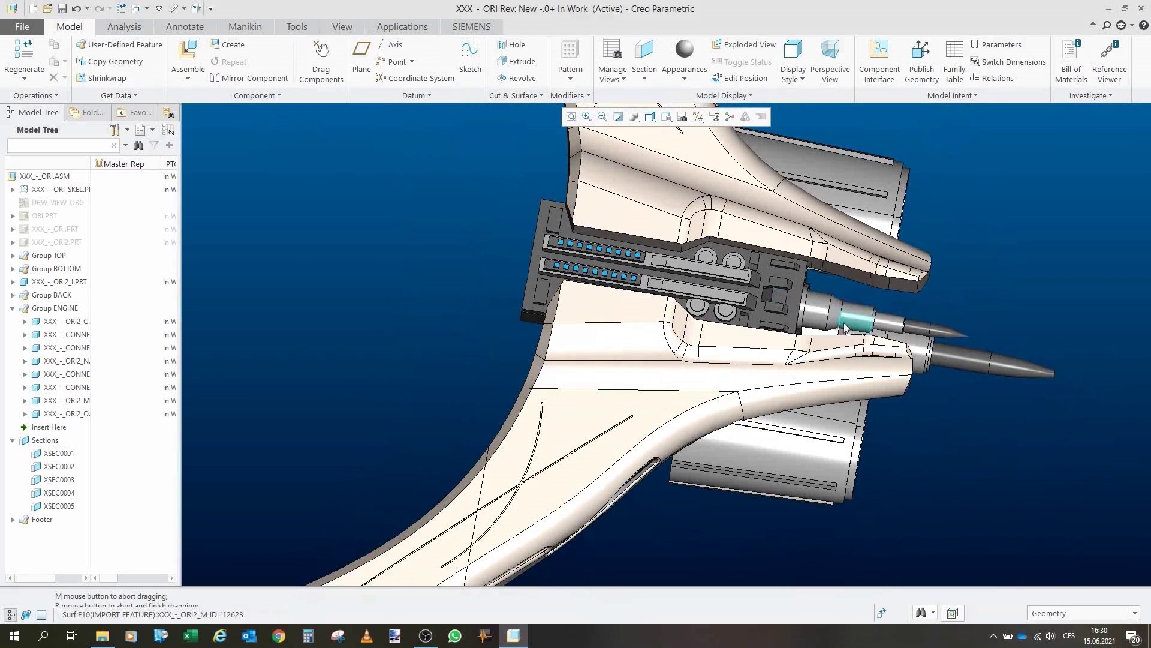
# Collapse Group ENGINE in the model tree and view the complete ship from above, the side and the front underside.
pyautogui.scroll(5, 809, 316)
pyautogui.click(12, 309)
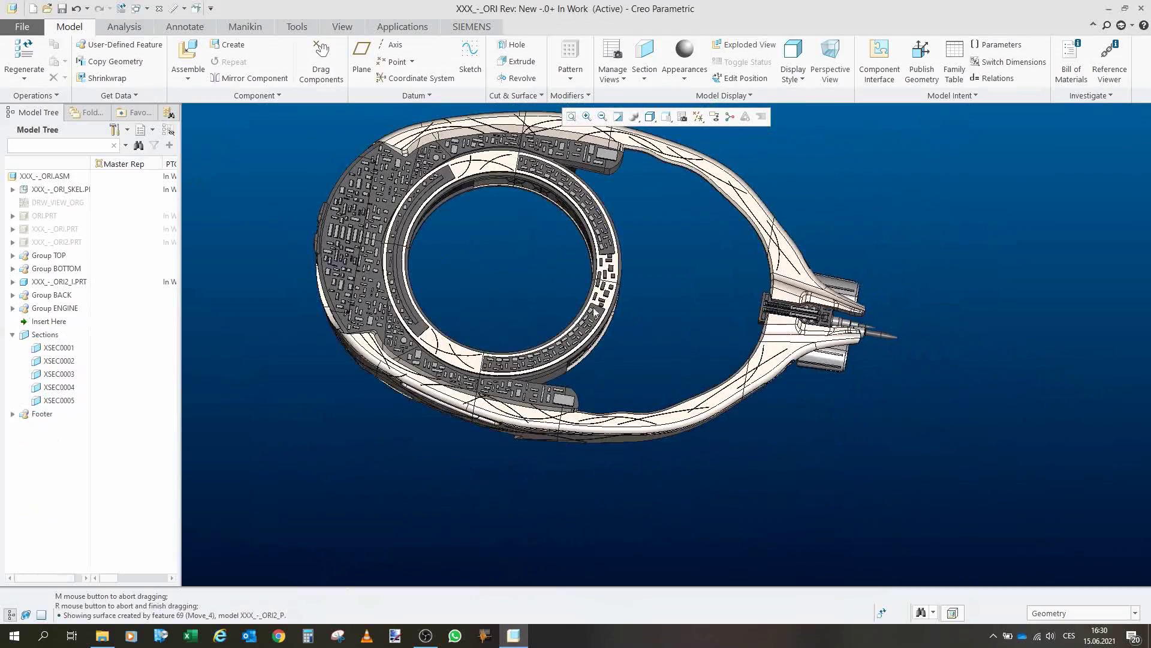
pyautogui.moveTo(595, 311); pyautogui.dragTo(738, 234)
pyautogui.scroll(-4, 445, 262)
pyautogui.moveTo(492, 300); pyautogui.dragTo(444, 279)
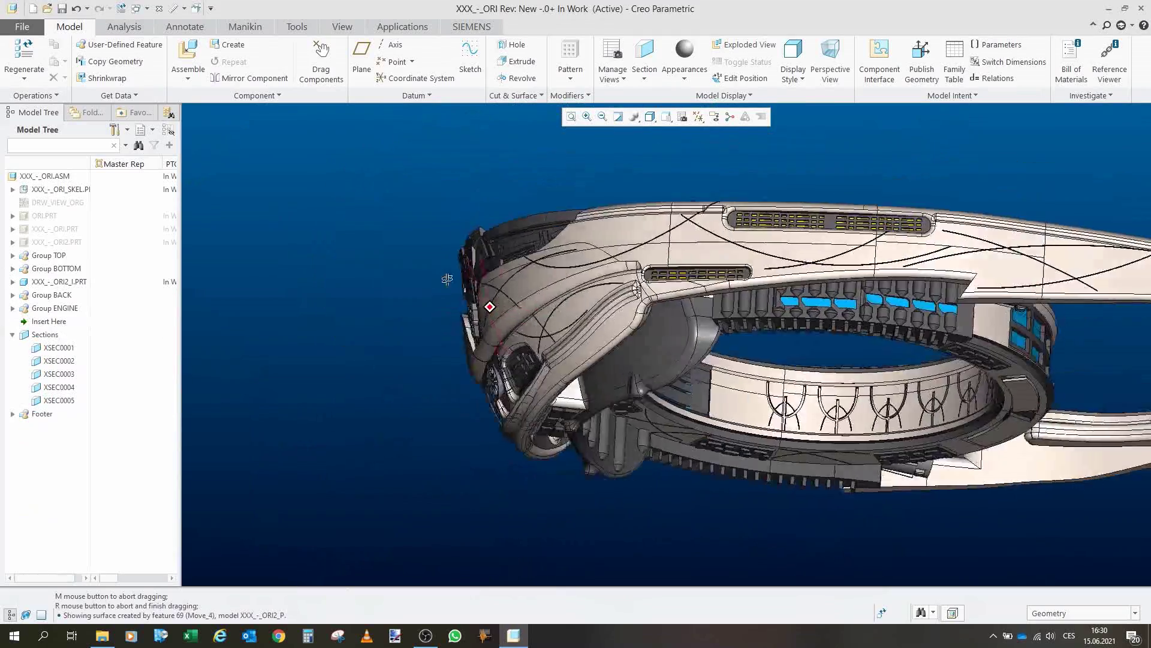
pyautogui.scroll(3, 444, 279)
pyautogui.moveTo(699, 337)
pyautogui.mouseDown()
pyautogui.moveTo(713, 387)
pyautogui.moveTo(726, 377)
pyautogui.moveTo(717, 349)
pyautogui.mouseUp()
pyautogui.scroll(-2, 726, 377)
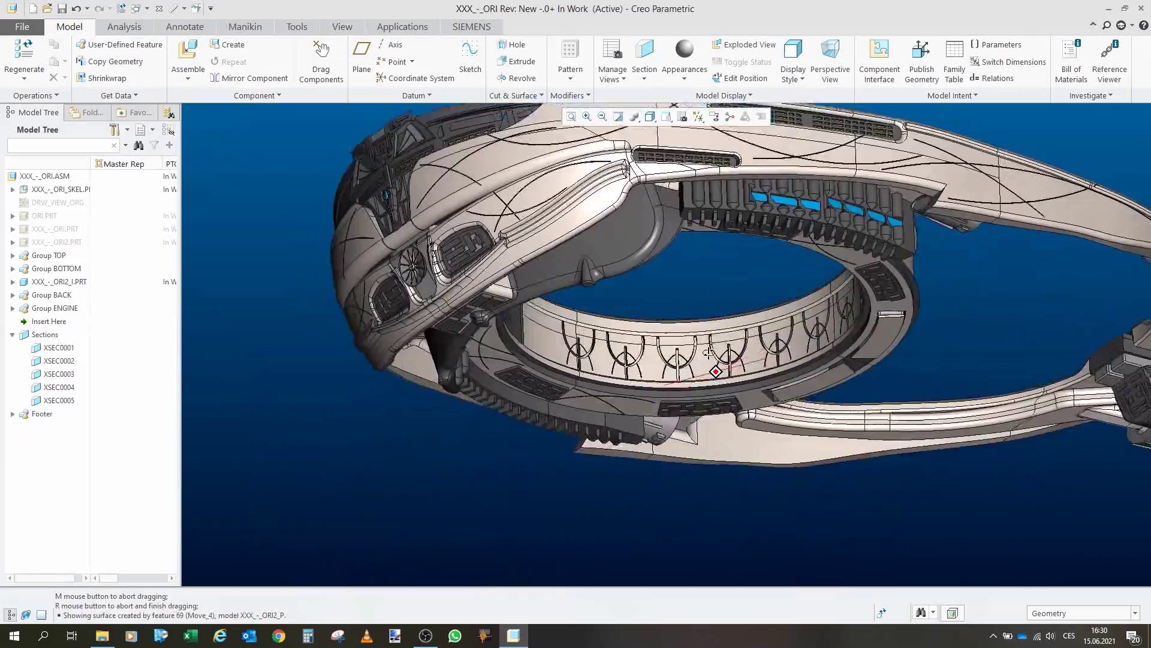
# Examine the panelled block between the front hull and the central ring from below.
pyautogui.scroll(3, 708, 363)
pyautogui.scroll(-3, 648, 378)
pyautogui.moveTo(591, 390); pyautogui.dragTo(530, 275)
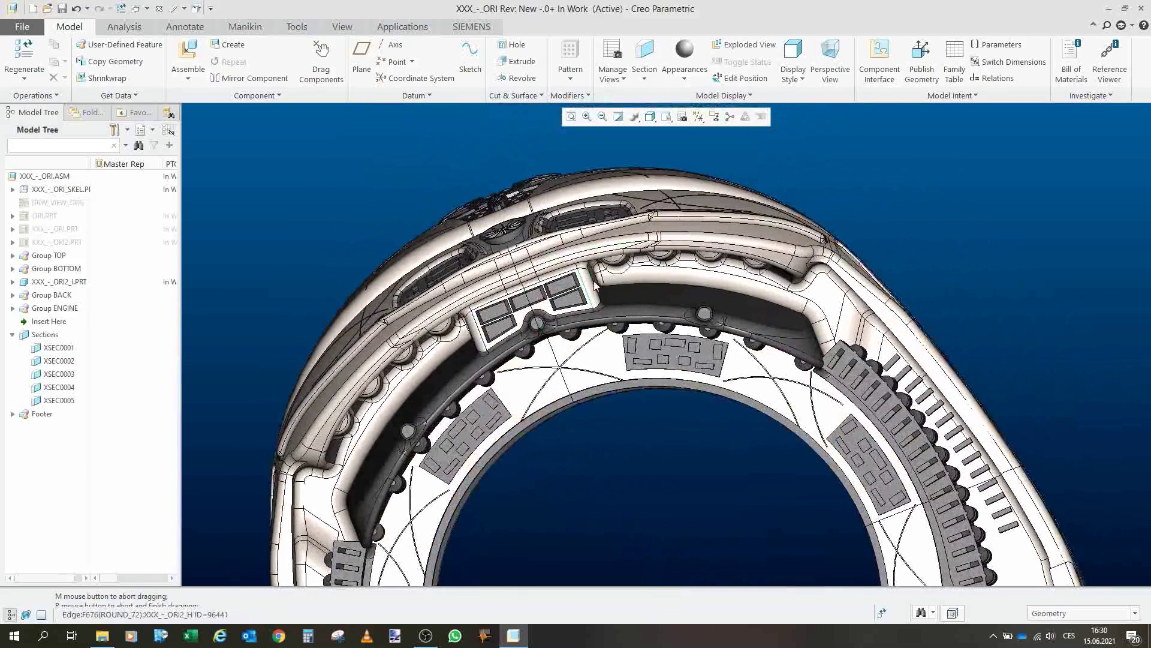
pyautogui.moveTo(552, 319); pyautogui.dragTo(483, 283)
pyautogui.scroll(4, 543, 273)
pyautogui.scroll(5, 484, 287)
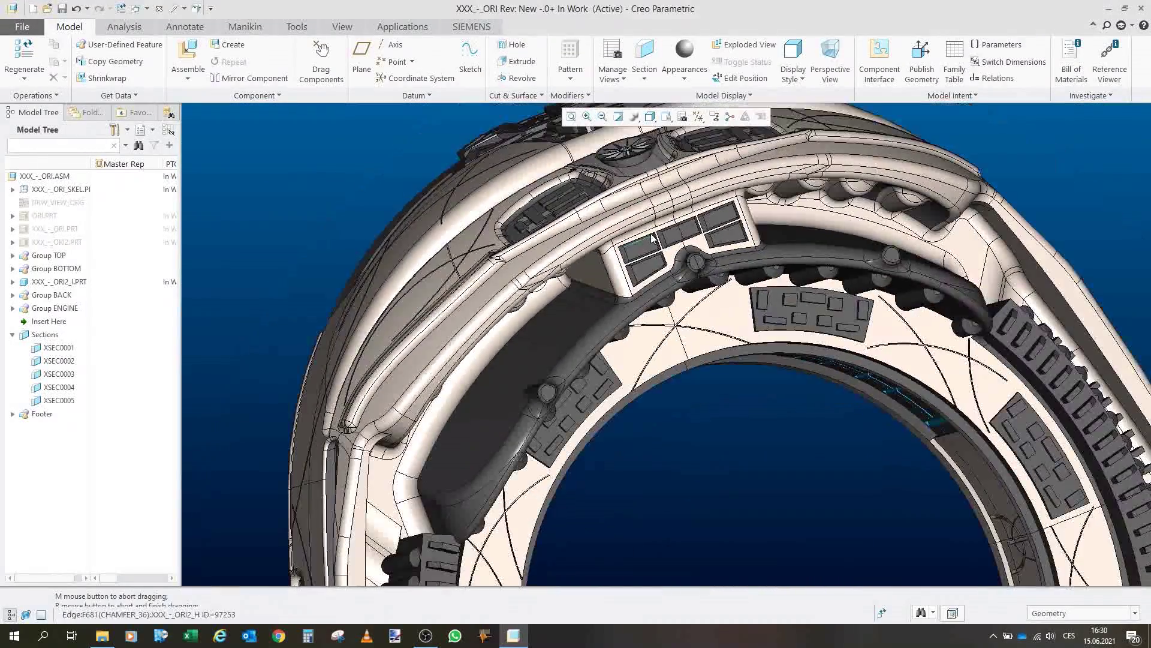
pyautogui.moveTo(653, 235); pyautogui.dragTo(609, 301)
pyautogui.scroll(4, 608, 302)
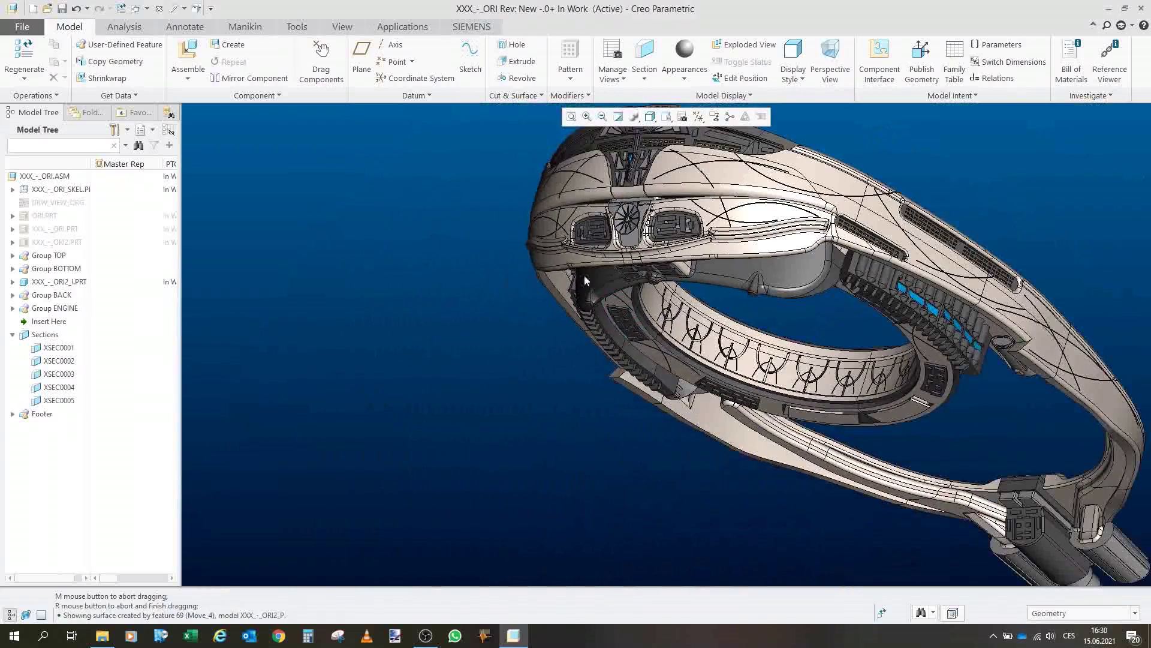
# Examine the dark underside shell with its pointed studs beneath the front vents, including a close view of its middle.
pyautogui.scroll(4, 642, 270)
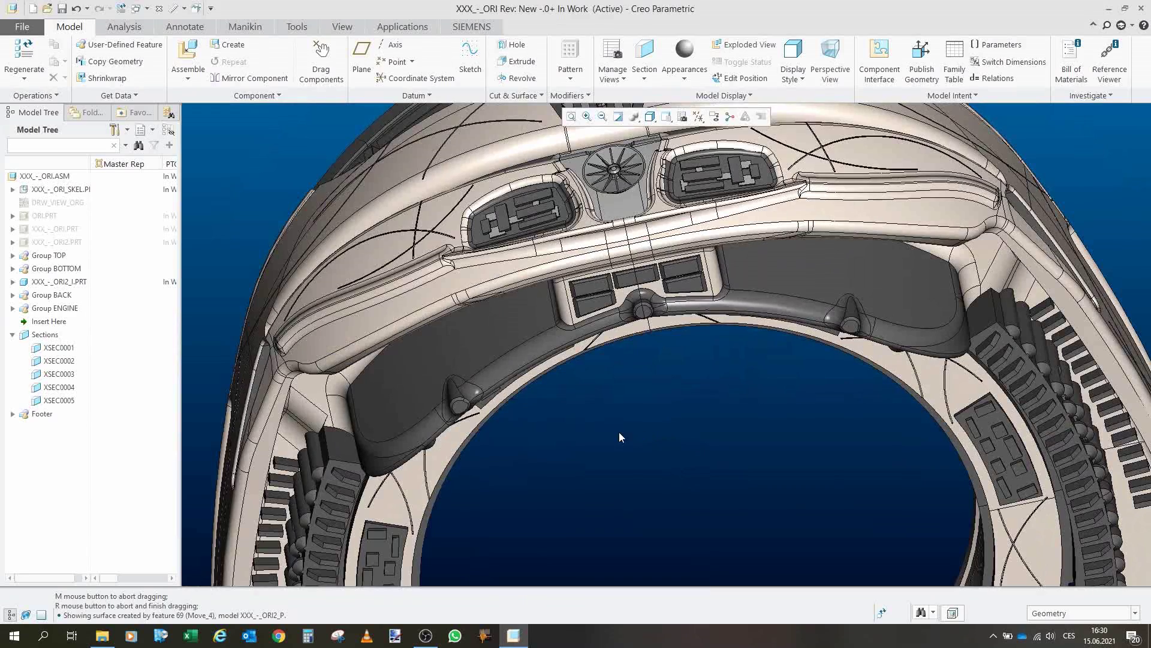
pyautogui.moveTo(629, 432); pyautogui.dragTo(630, 267)
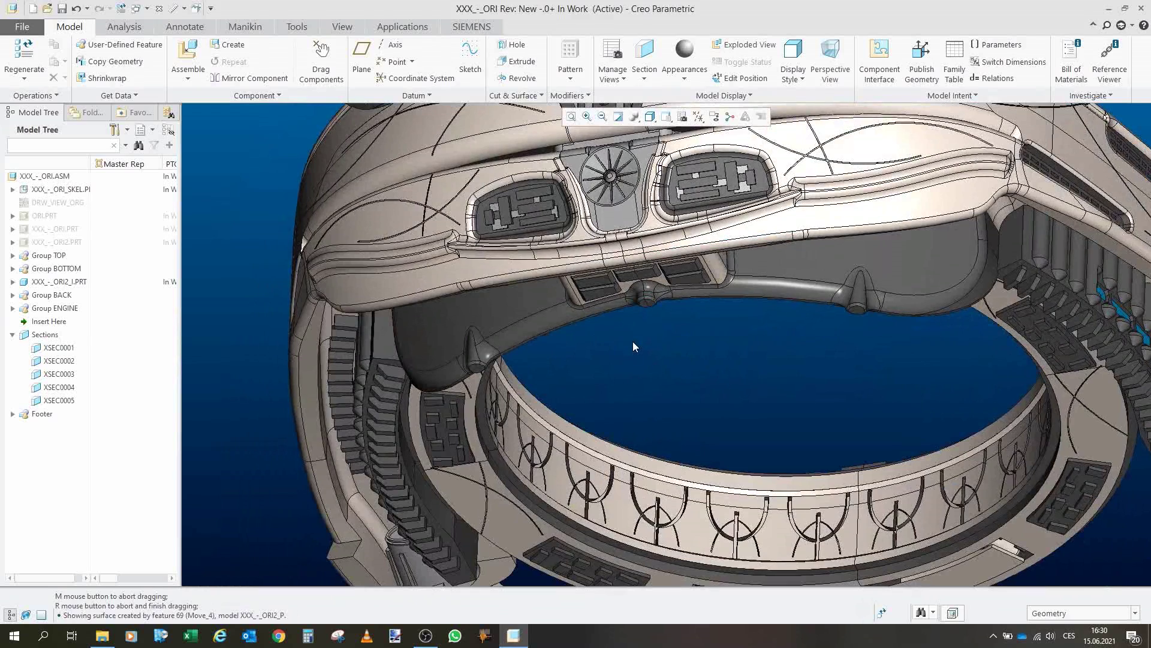
pyautogui.moveTo(689, 274); pyautogui.dragTo(708, 258)
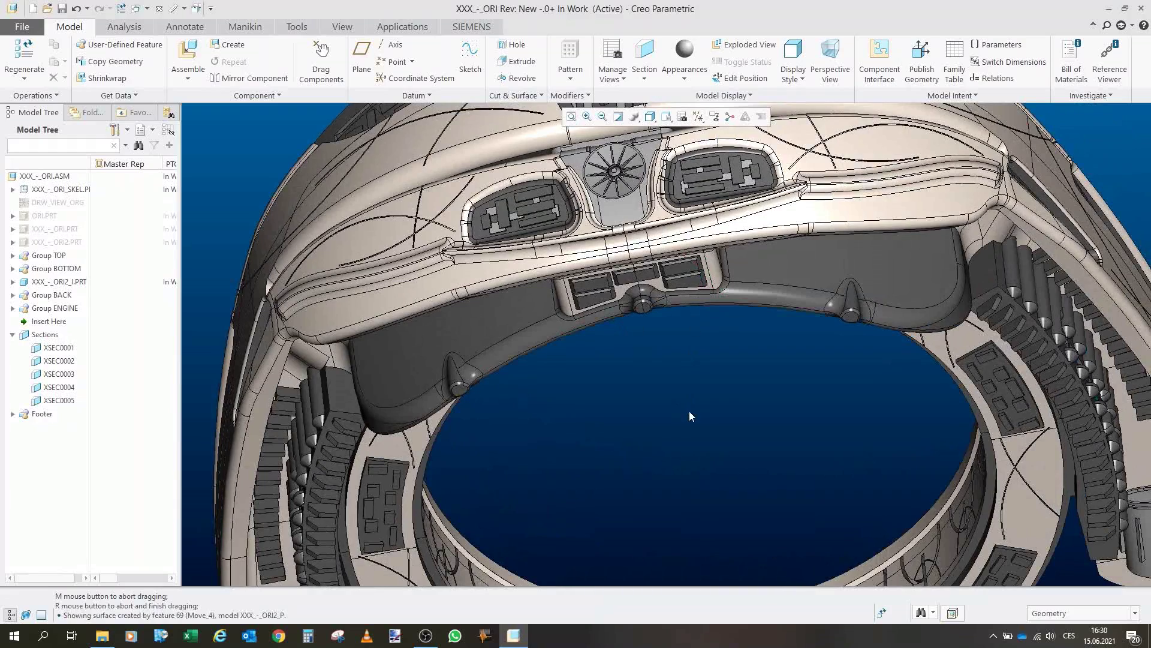
pyautogui.scroll(2, 680, 373)
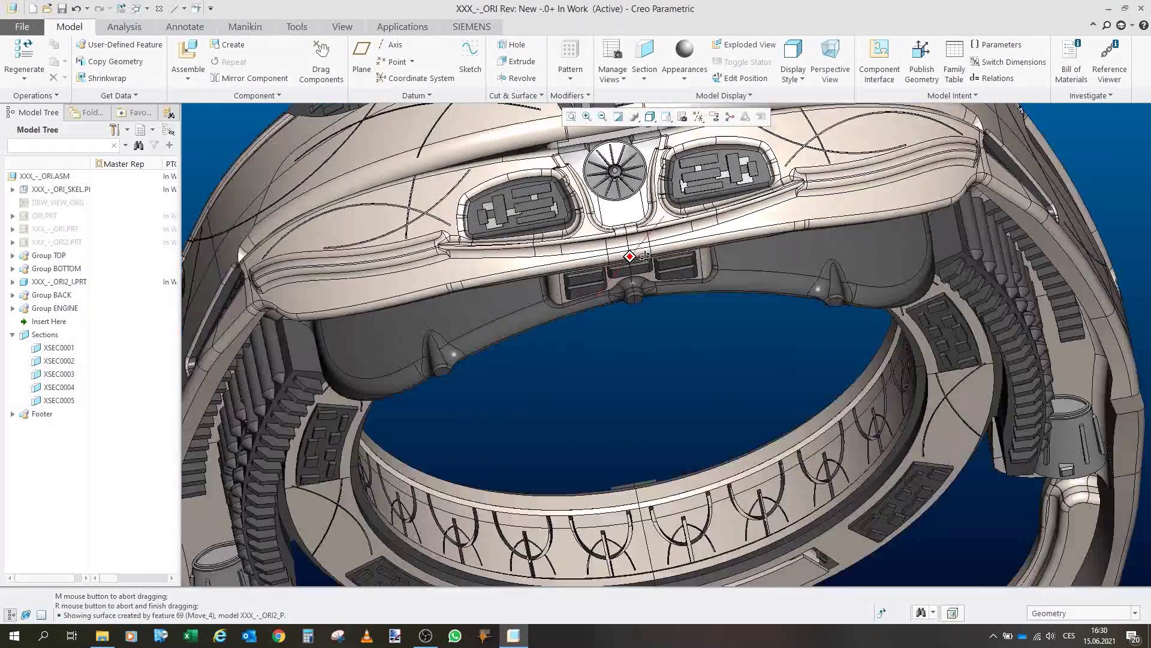
pyautogui.scroll(-5, 803, 298)
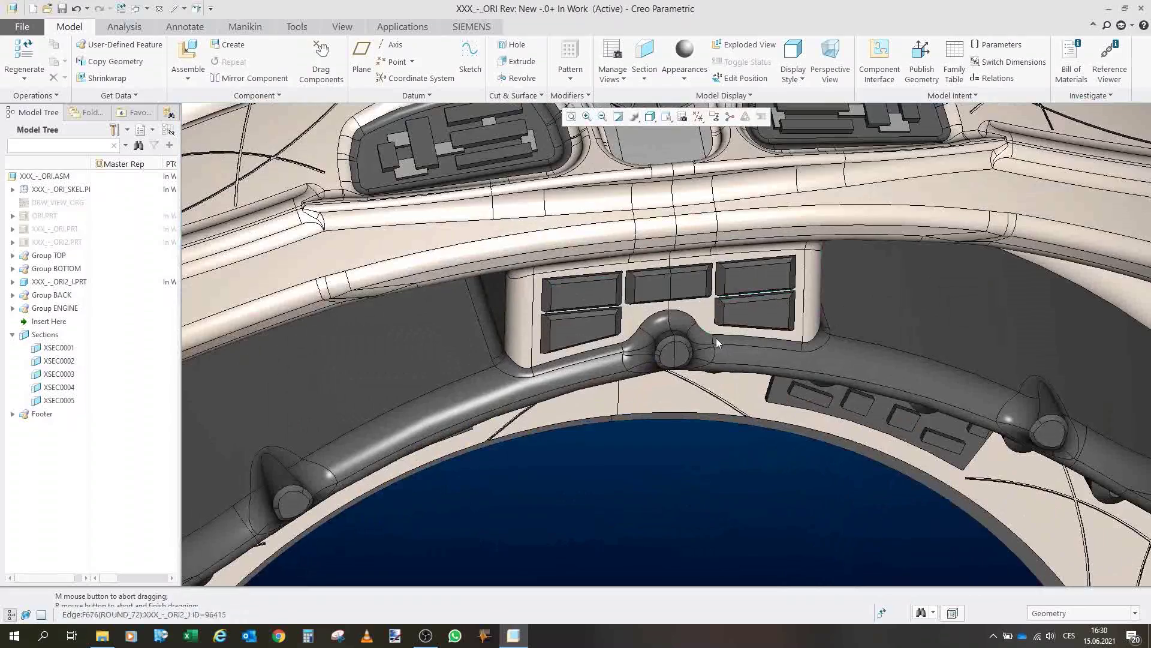
pyautogui.moveTo(716, 337); pyautogui.dragTo(679, 380)
pyautogui.scroll(3, 638, 396)
pyautogui.scroll(3, 658, 386)
pyautogui.moveTo(696, 342); pyautogui.dragTo(730, 321)
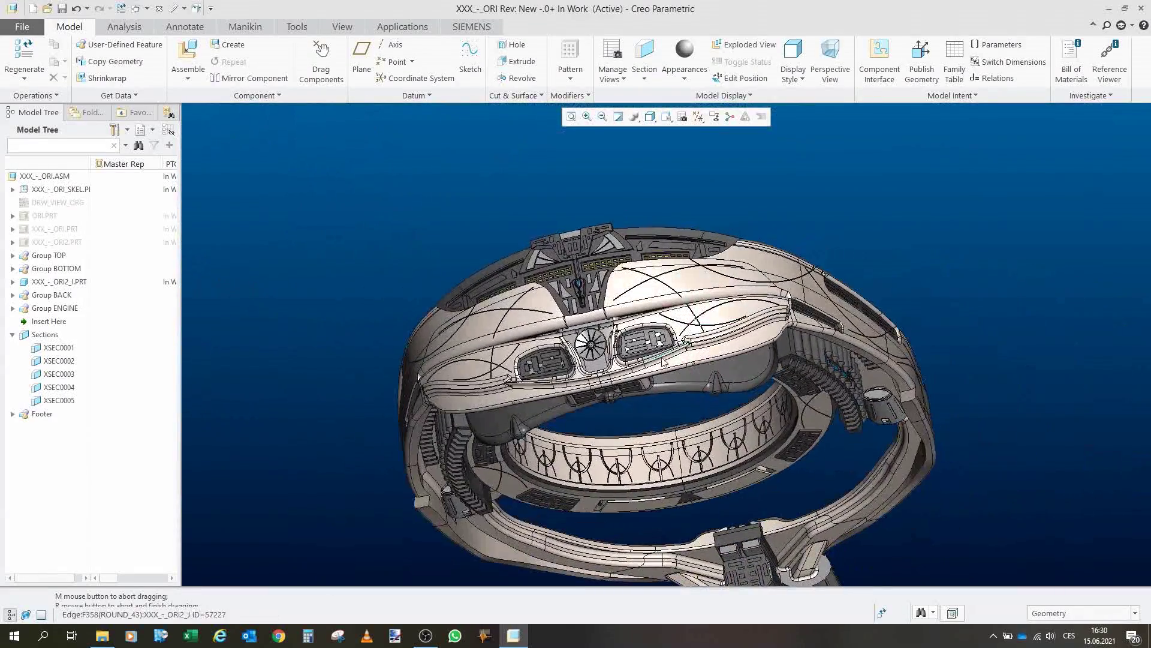
# Examine the complete ship from the front, with its yellow window rows and round fan, and from above.
pyautogui.moveTo(659, 357); pyautogui.dragTo(621, 402)
pyautogui.moveTo(701, 261); pyautogui.dragTo(737, 245)
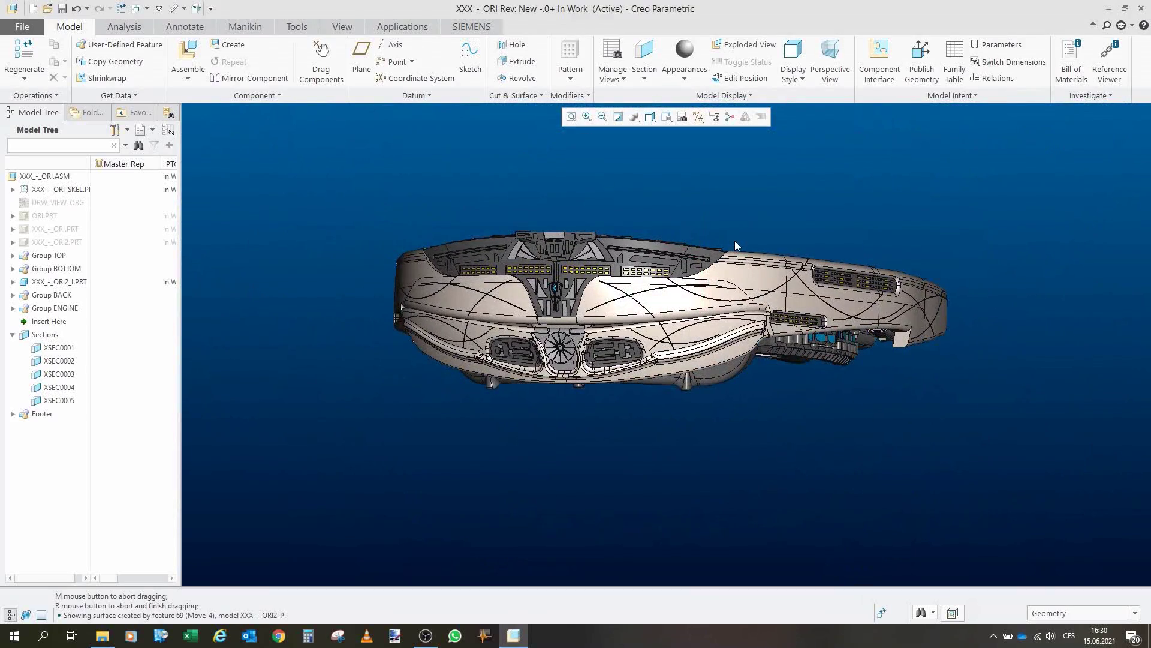
pyautogui.moveTo(539, 293); pyautogui.dragTo(469, 404)
pyautogui.scroll(3, 469, 404)
pyautogui.scroll(-4, 519, 319)
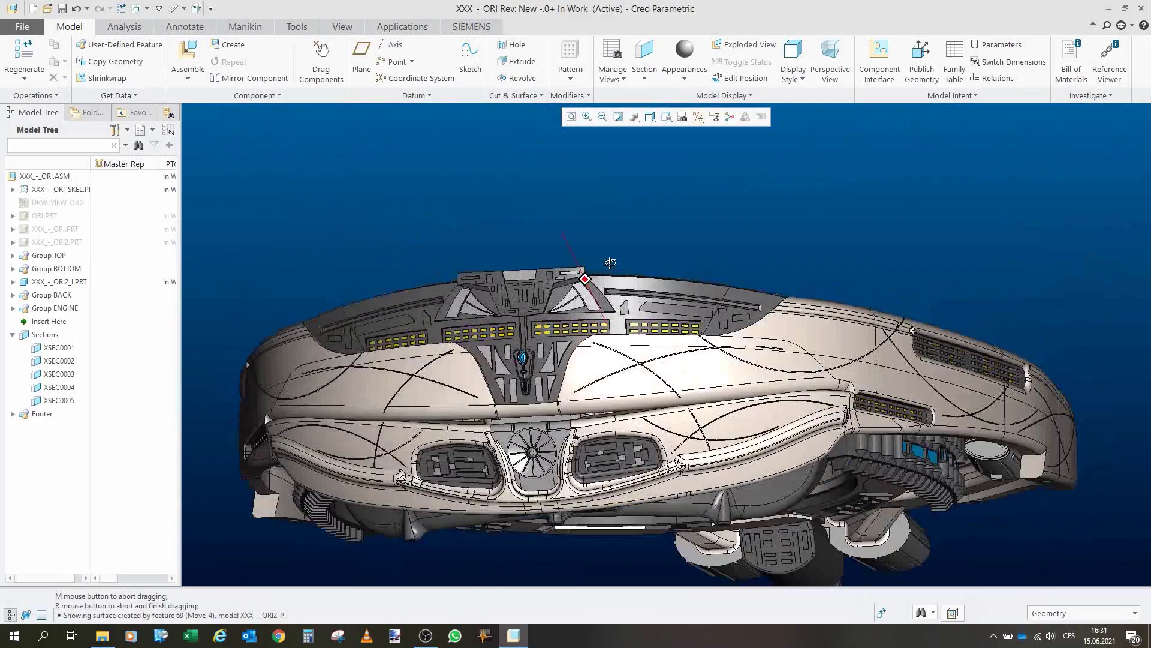
pyautogui.moveTo(610, 263); pyautogui.dragTo(607, 264)
pyautogui.scroll(-3, 474, 267)
pyautogui.moveTo(596, 329); pyautogui.dragTo(542, 354)
pyautogui.scroll(5, 571, 330)
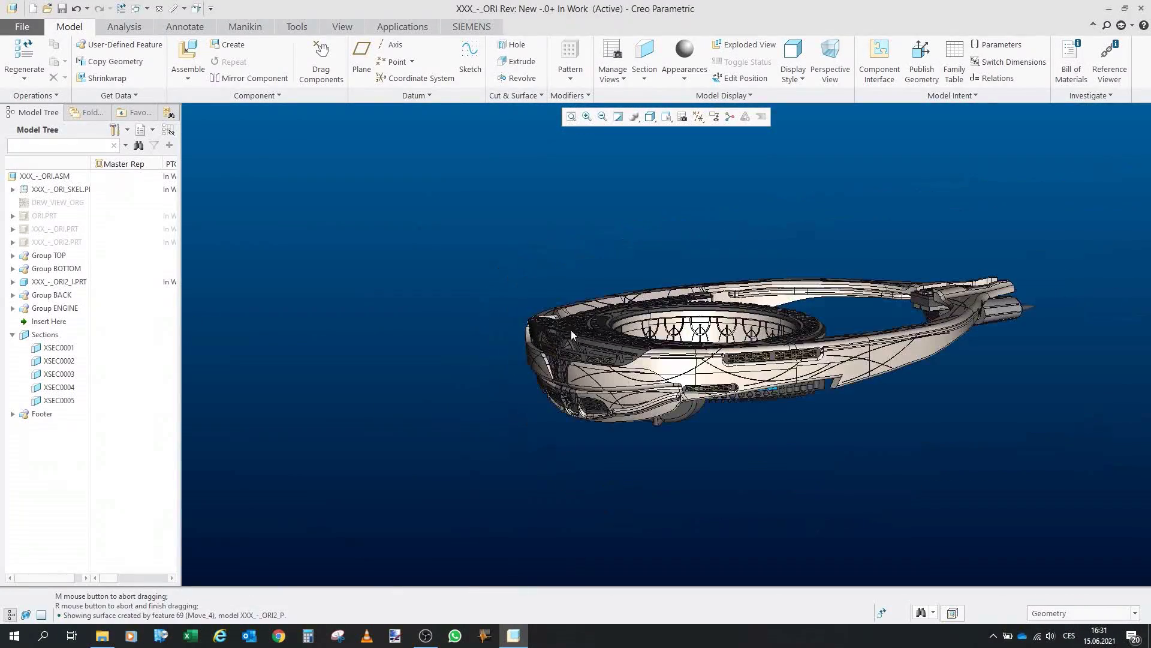
pyautogui.moveTo(580, 283); pyautogui.dragTo(552, 342)
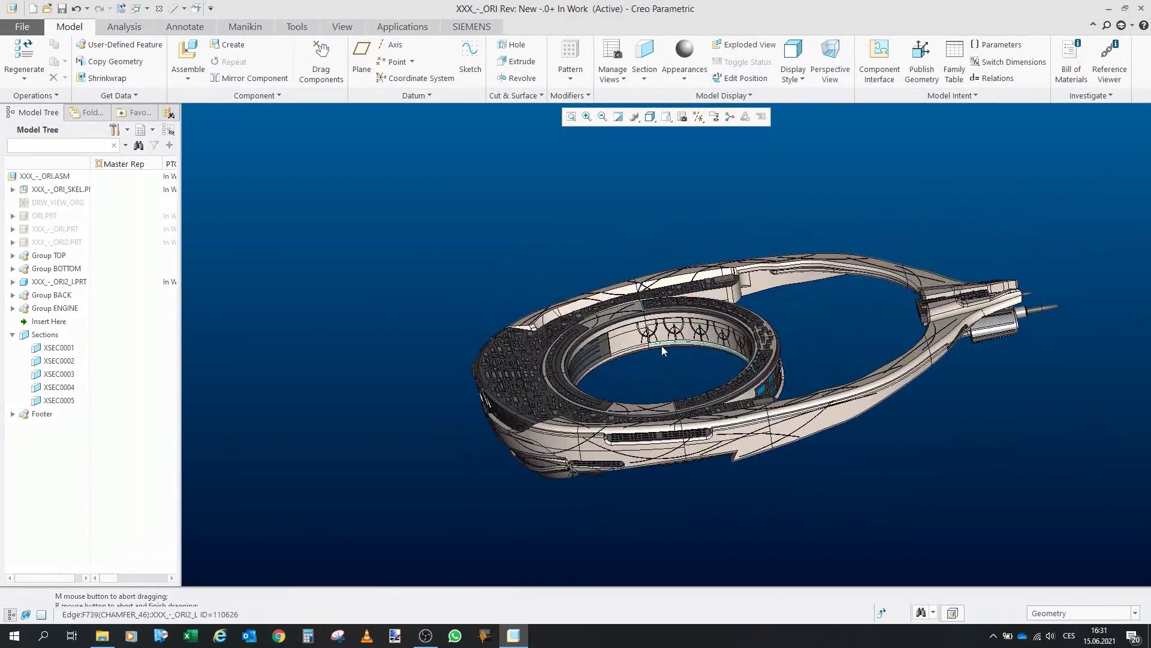
pyautogui.moveTo(661, 345); pyautogui.dragTo(653, 362)
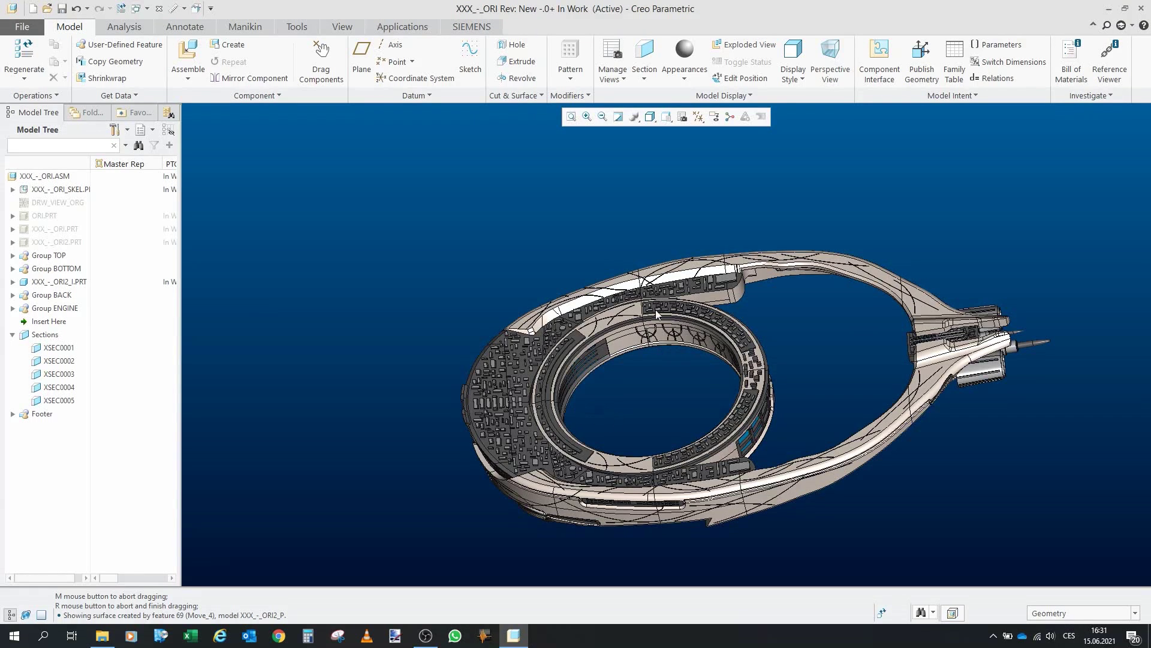
# Examine the hull's side profile, the window rows along its flank and the ship's underside with the engines.
pyautogui.moveTo(671, 269); pyautogui.dragTo(632, 283)
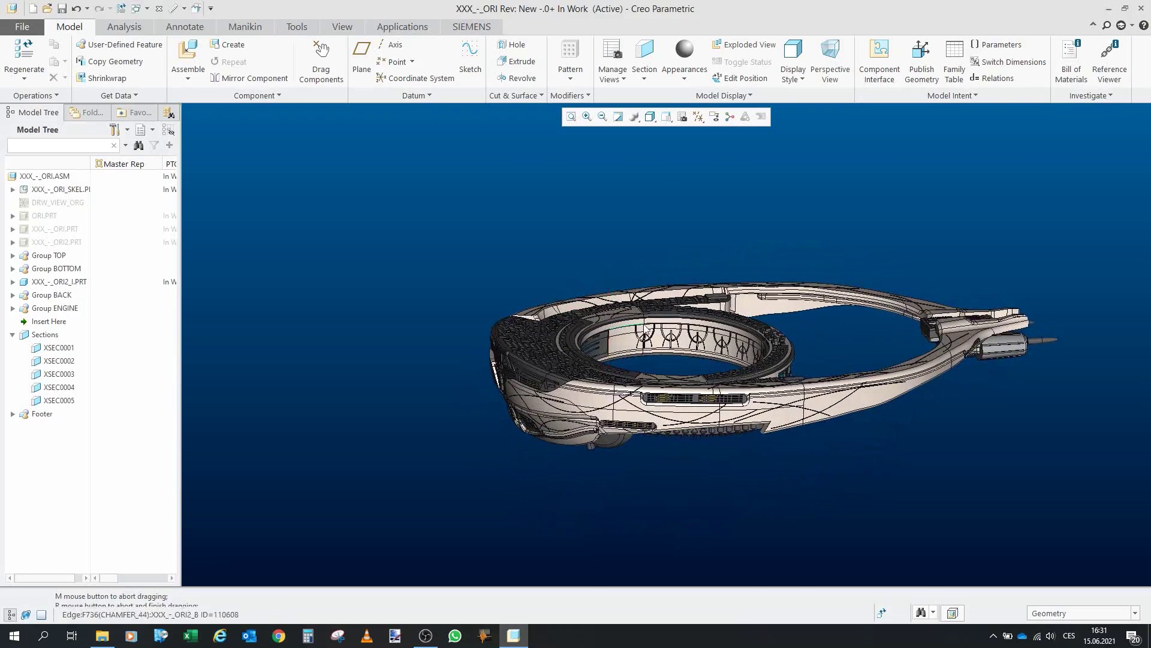
pyautogui.moveTo(646, 329); pyautogui.dragTo(771, 291)
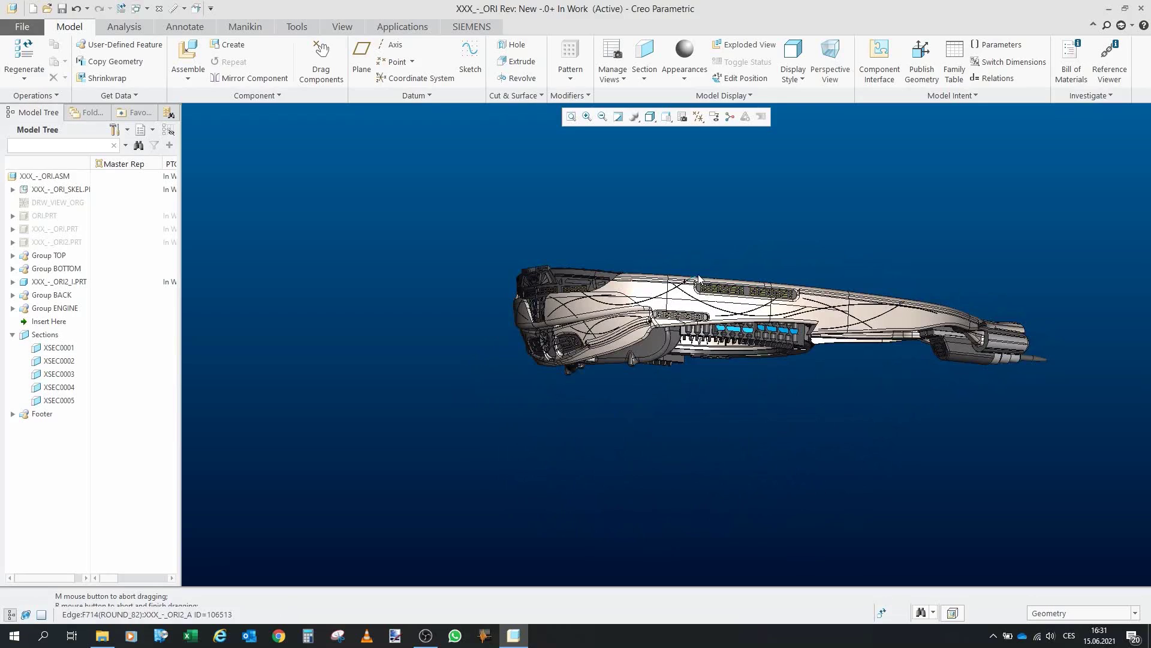
pyautogui.moveTo(647, 321)
pyautogui.mouseDown()
pyautogui.moveTo(667, 291)
pyautogui.moveTo(652, 324)
pyautogui.mouseUp()
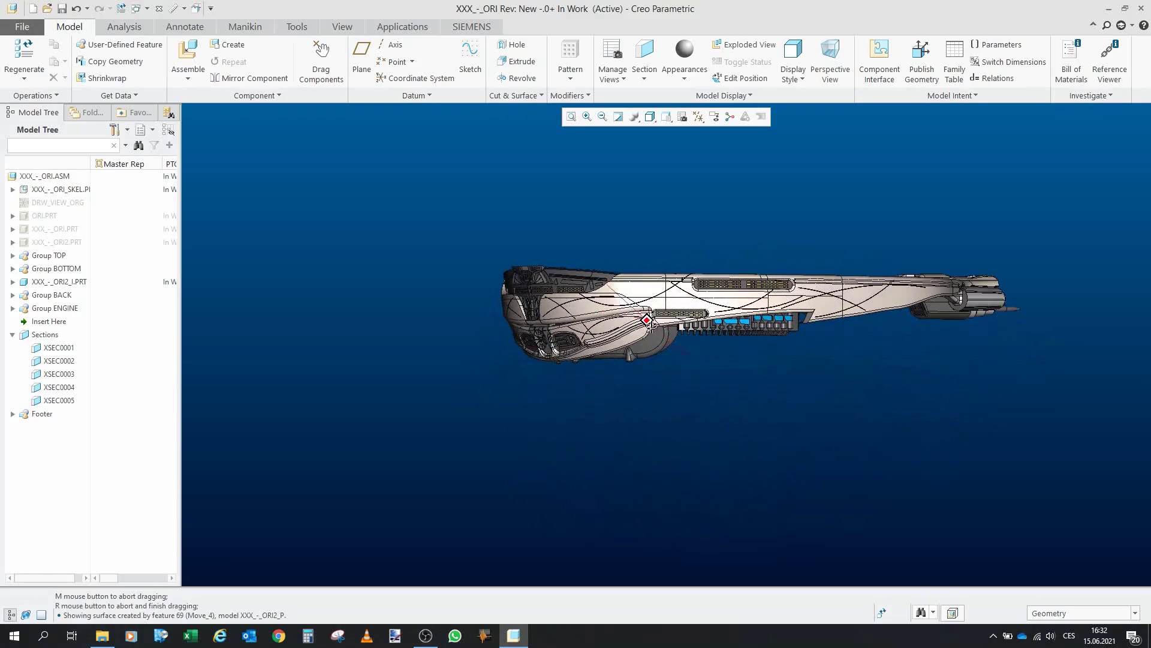
pyautogui.scroll(-4, 563, 242)
pyautogui.moveTo(767, 379)
pyautogui.mouseDown()
pyautogui.moveTo(776, 387)
pyautogui.moveTo(764, 396)
pyautogui.mouseUp()
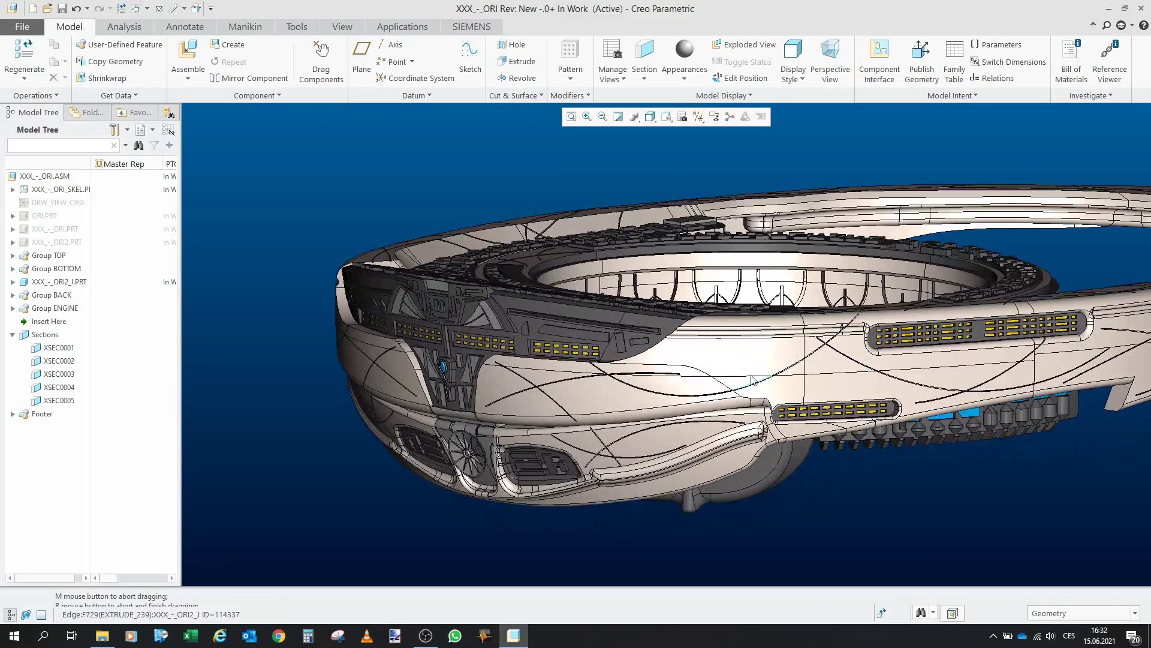
pyautogui.moveTo(599, 349); pyautogui.dragTo(599, 361)
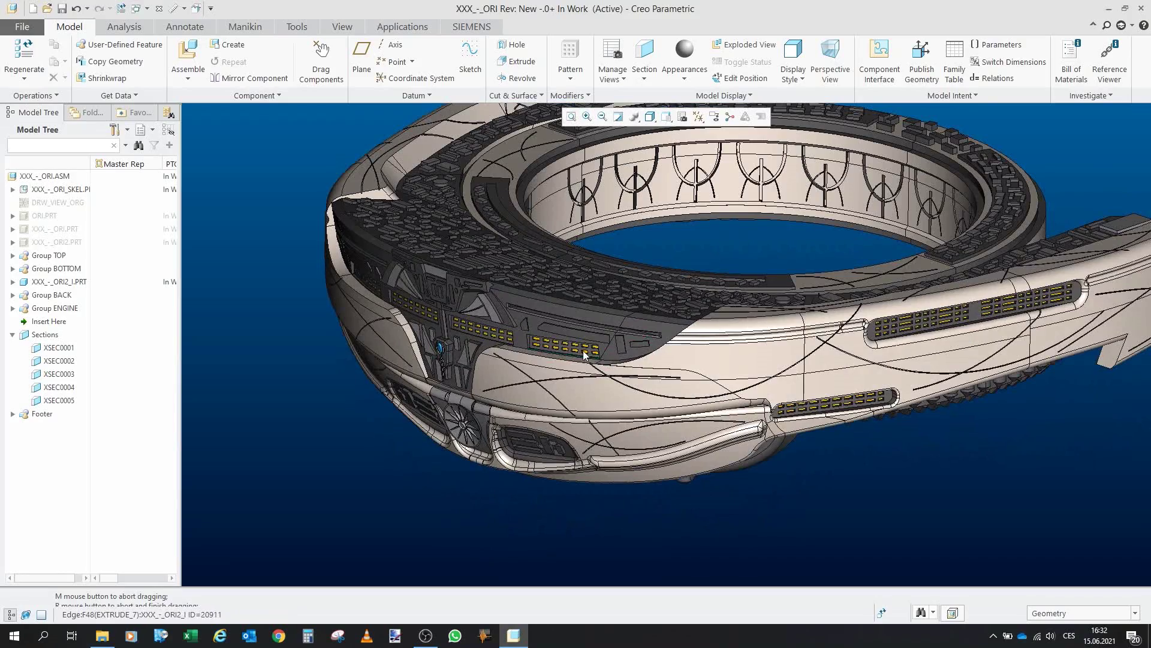
pyautogui.scroll(-5, 535, 313)
pyautogui.moveTo(534, 313)
pyautogui.mouseDown()
pyautogui.moveTo(571, 304)
pyautogui.moveTo(573, 210)
pyautogui.mouseUp()
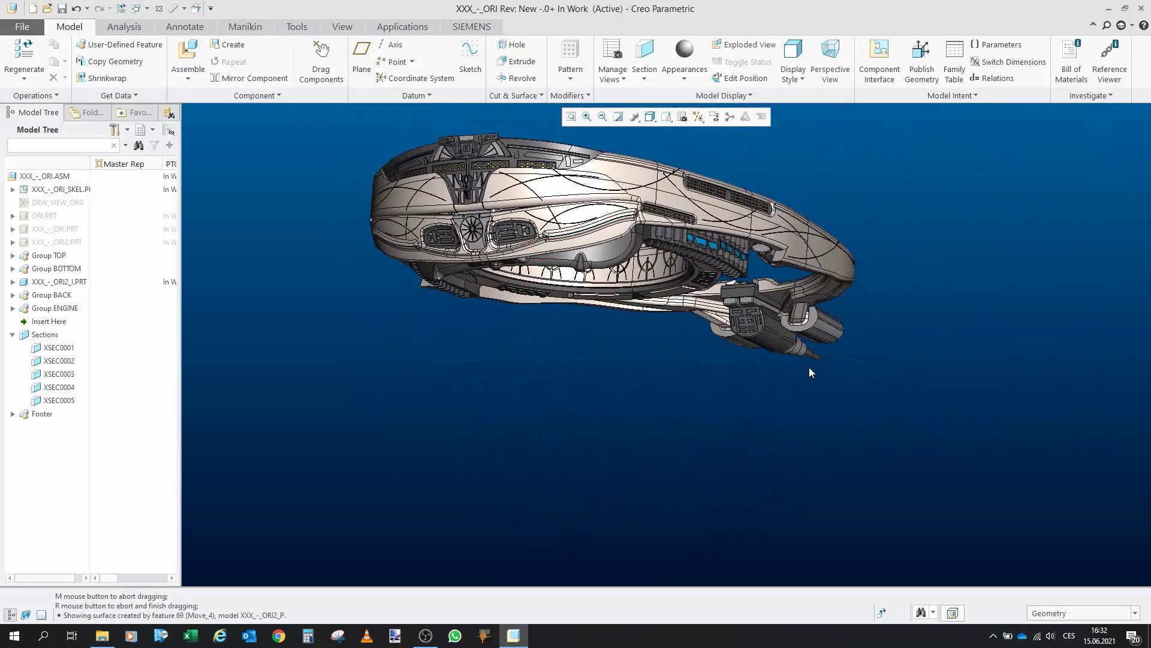
pyautogui.moveTo(777, 433); pyautogui.dragTo(458, 450)
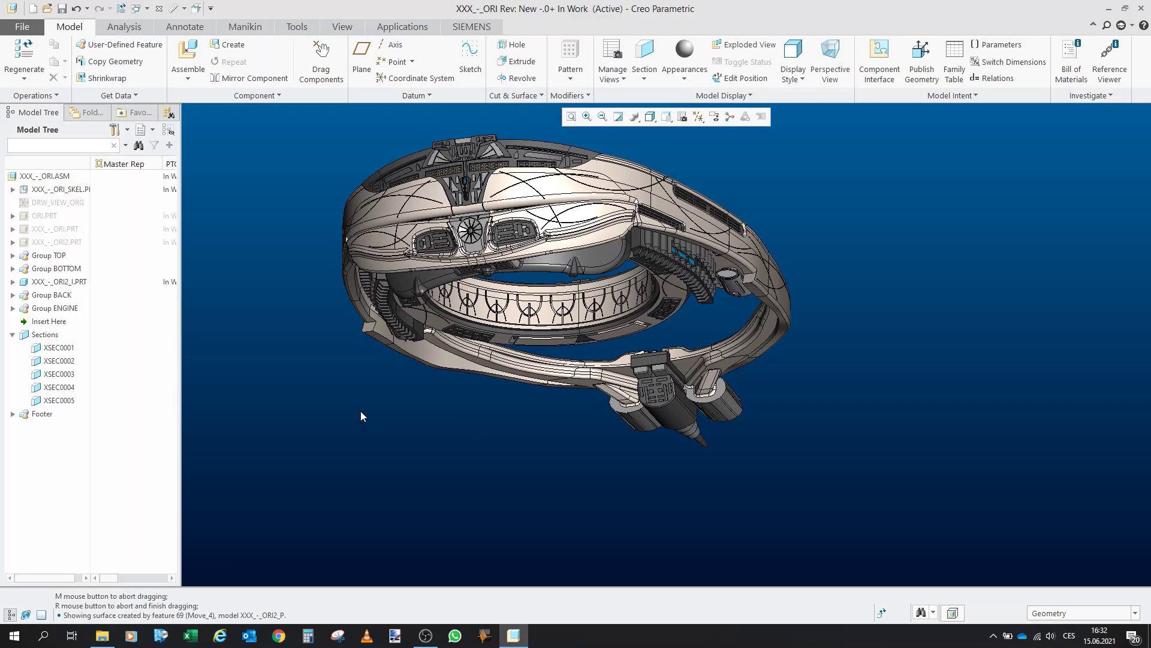
# Highlight the components of Group TOP and of Group BOTTOM on the ship, and clear the selection.
pyautogui.click(51, 255)
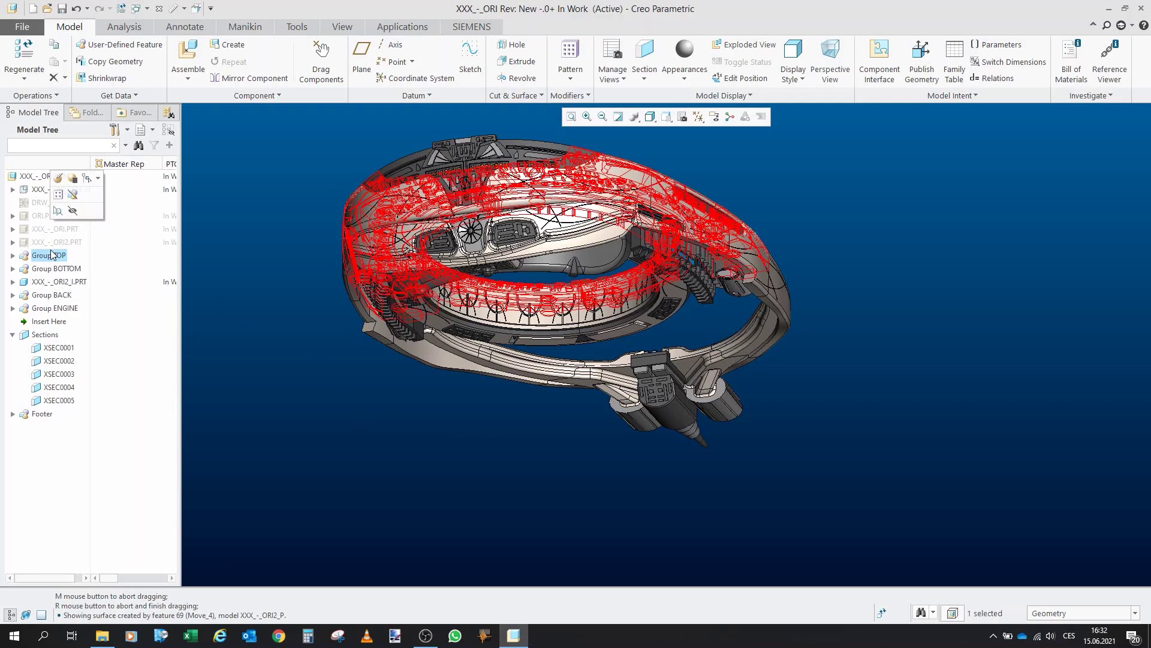
pyautogui.click(68, 268)
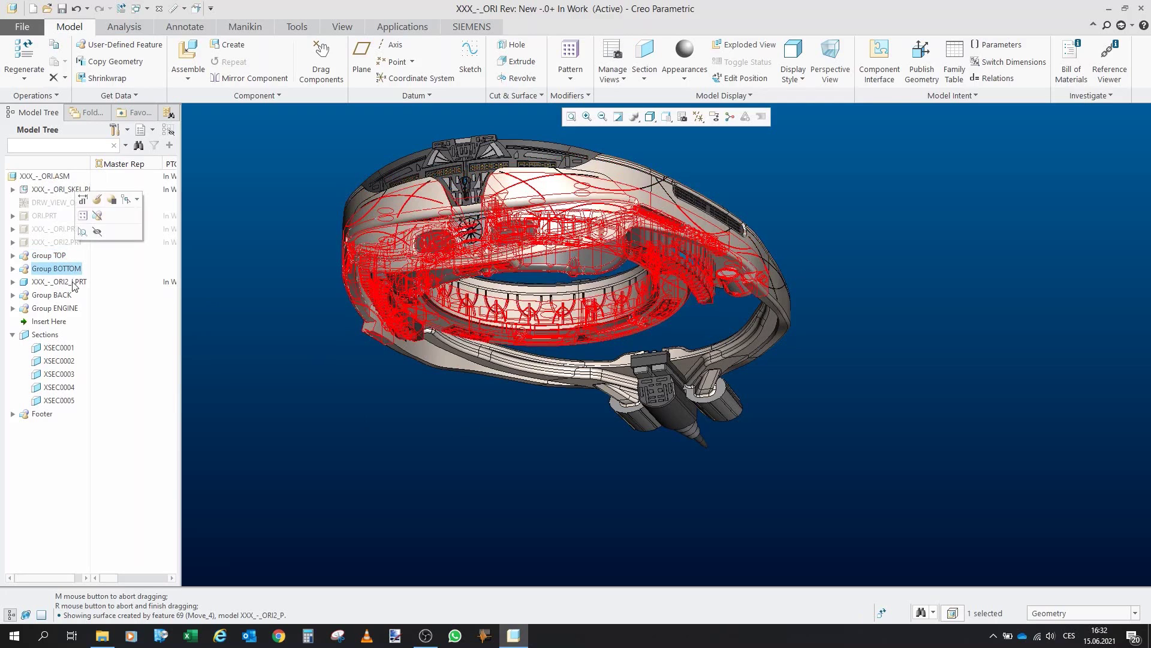
pyautogui.click(343, 388)
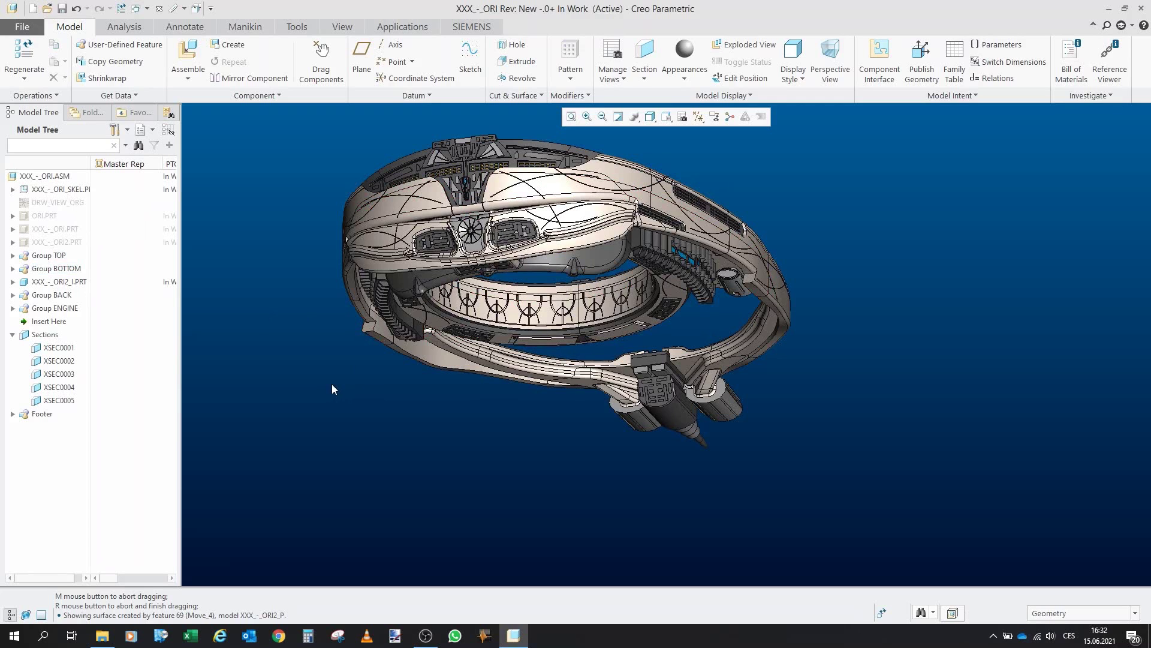
# View the complete ship from the side, both near and at full length.
pyautogui.moveTo(476, 236); pyautogui.dragTo(427, 300)
pyautogui.scroll(4, 414, 436)
pyautogui.scroll(-4, 501, 268)
pyautogui.scroll(2, 502, 267)
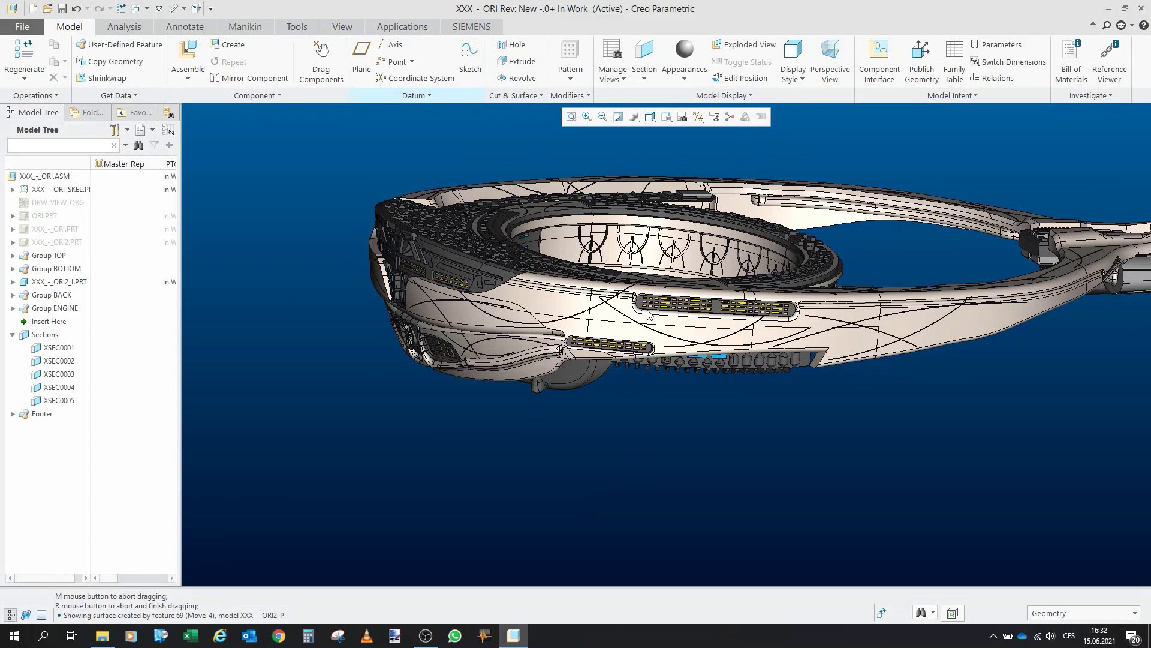
pyautogui.scroll(-3, 363, 348)
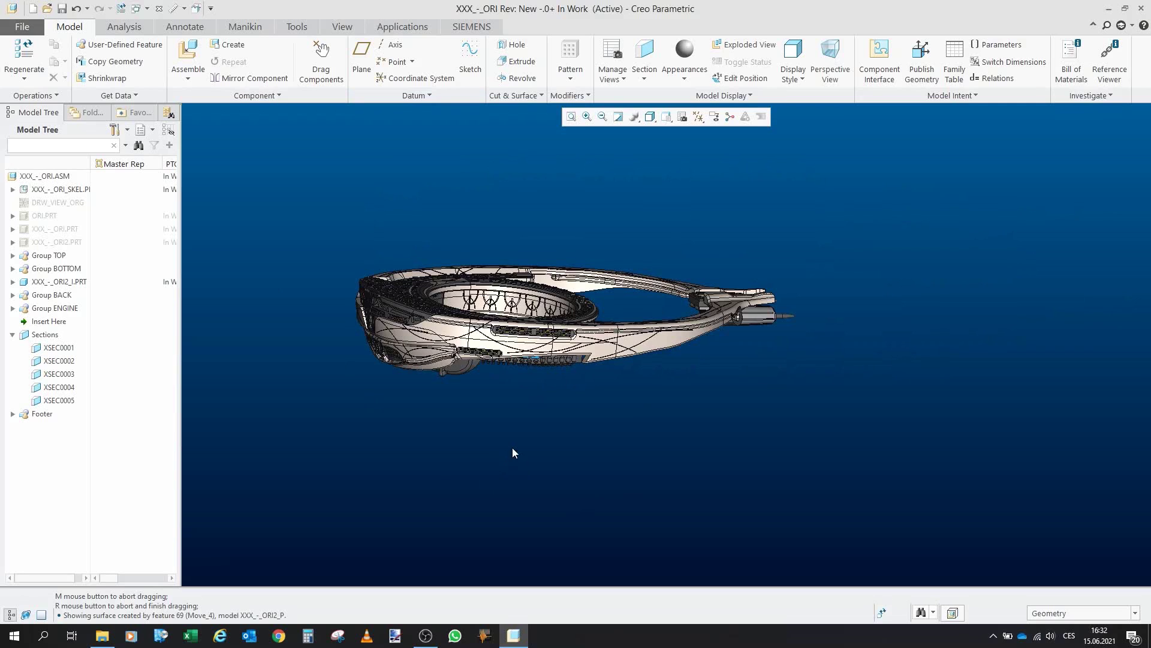
pyautogui.scroll(2, 291, 296)
pyautogui.moveTo(351, 449)
pyautogui.mouseDown()
pyautogui.moveTo(431, 427)
pyautogui.moveTo(448, 437)
pyautogui.moveTo(399, 438)
pyautogui.mouseUp()
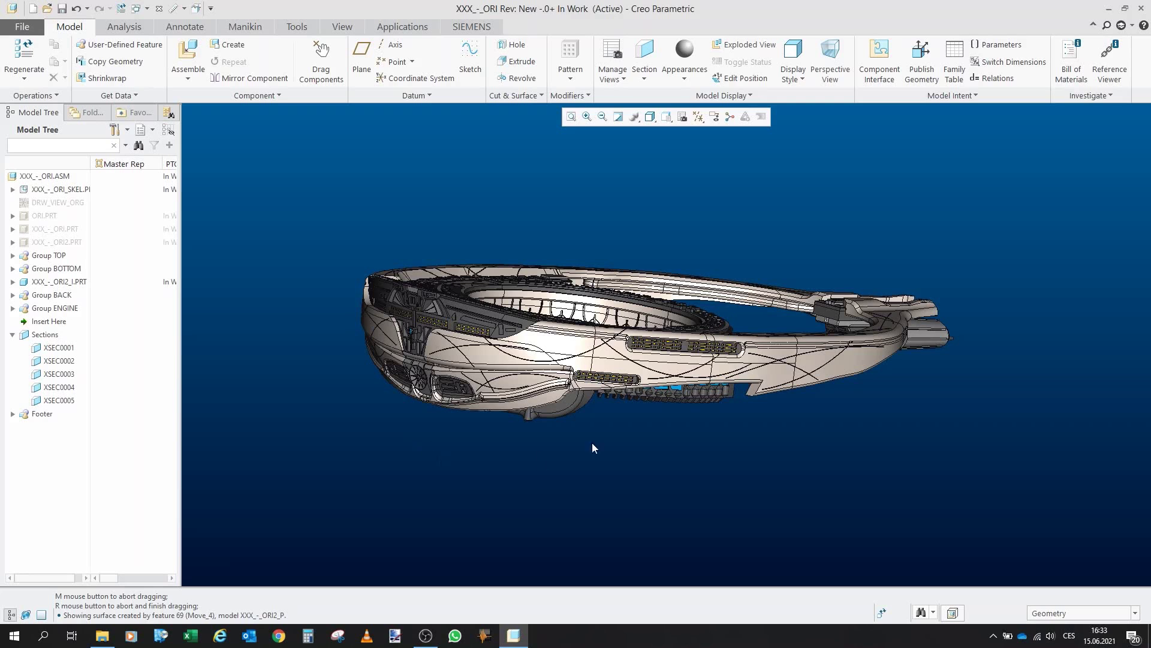
# Examine the front of the hull up close around the blue emblem and fan, and return to the overall side view.
pyautogui.moveTo(794, 351); pyautogui.dragTo(757, 460)
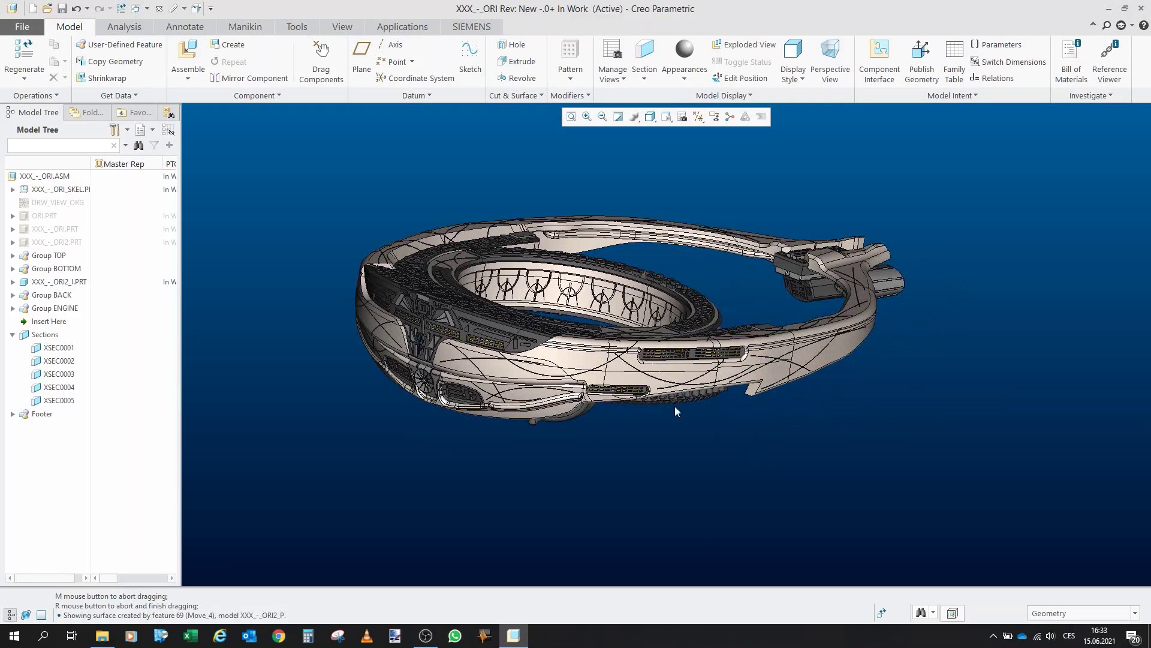
pyautogui.moveTo(673, 406)
pyautogui.mouseDown()
pyautogui.moveTo(657, 371)
pyautogui.moveTo(641, 382)
pyautogui.moveTo(653, 314)
pyautogui.moveTo(662, 378)
pyautogui.mouseUp()
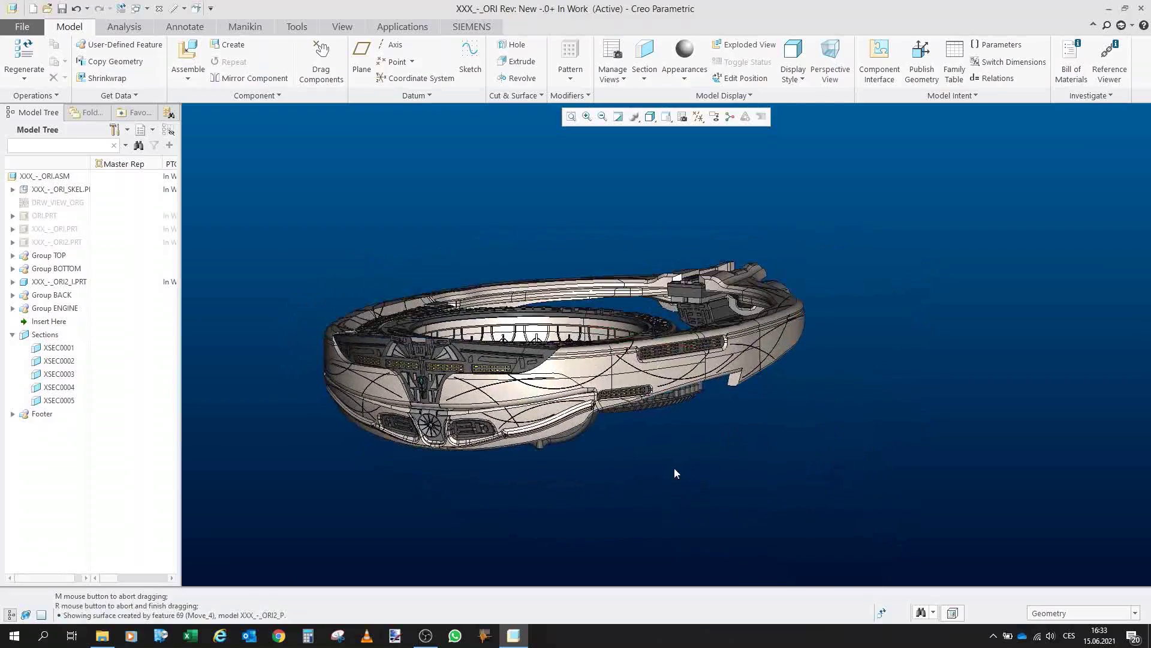
pyautogui.scroll(2, 762, 402)
pyautogui.scroll(-3, 518, 425)
pyautogui.scroll(-10, 508, 421)
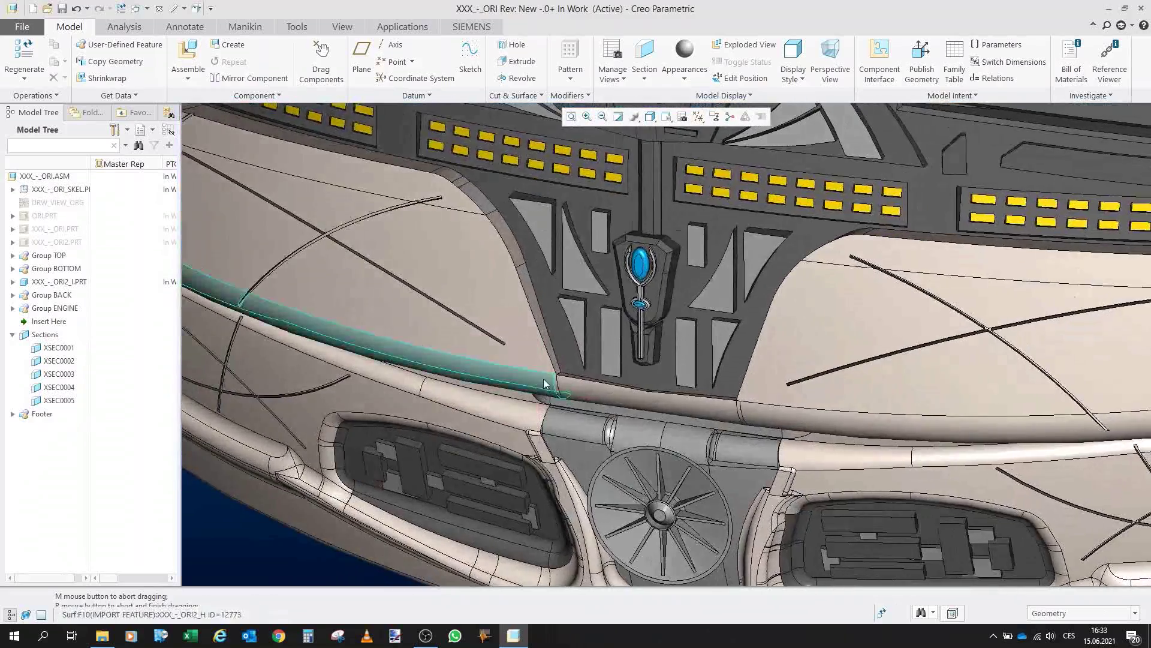
pyautogui.scroll(8, 538, 381)
pyautogui.moveTo(538, 381); pyautogui.dragTo(431, 406)
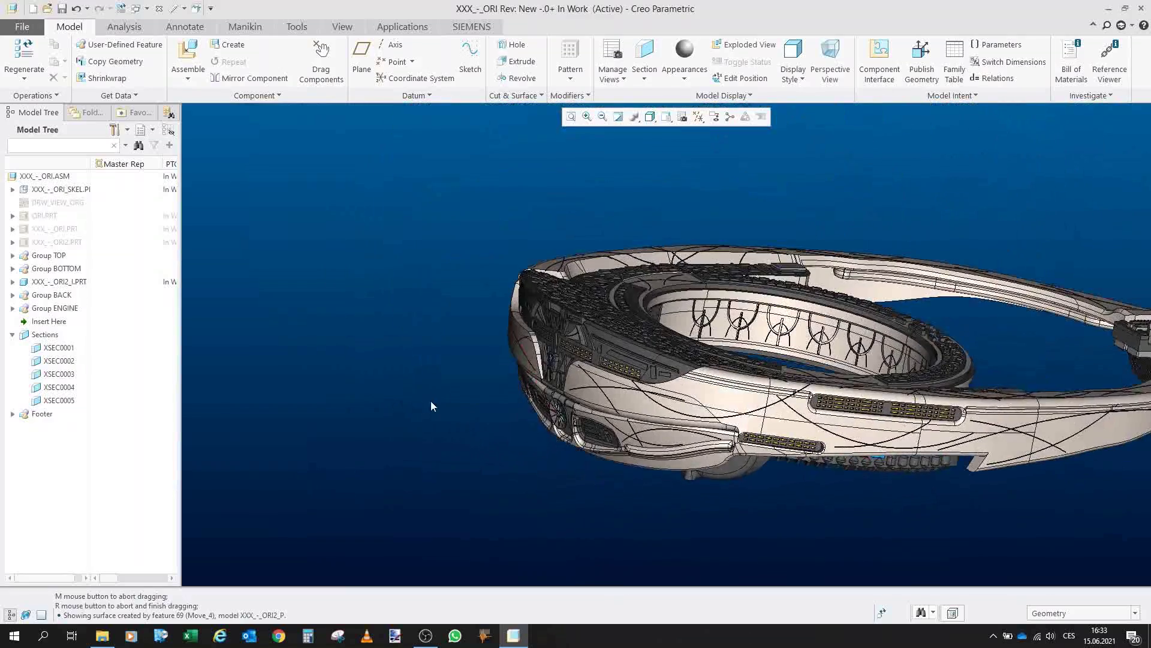